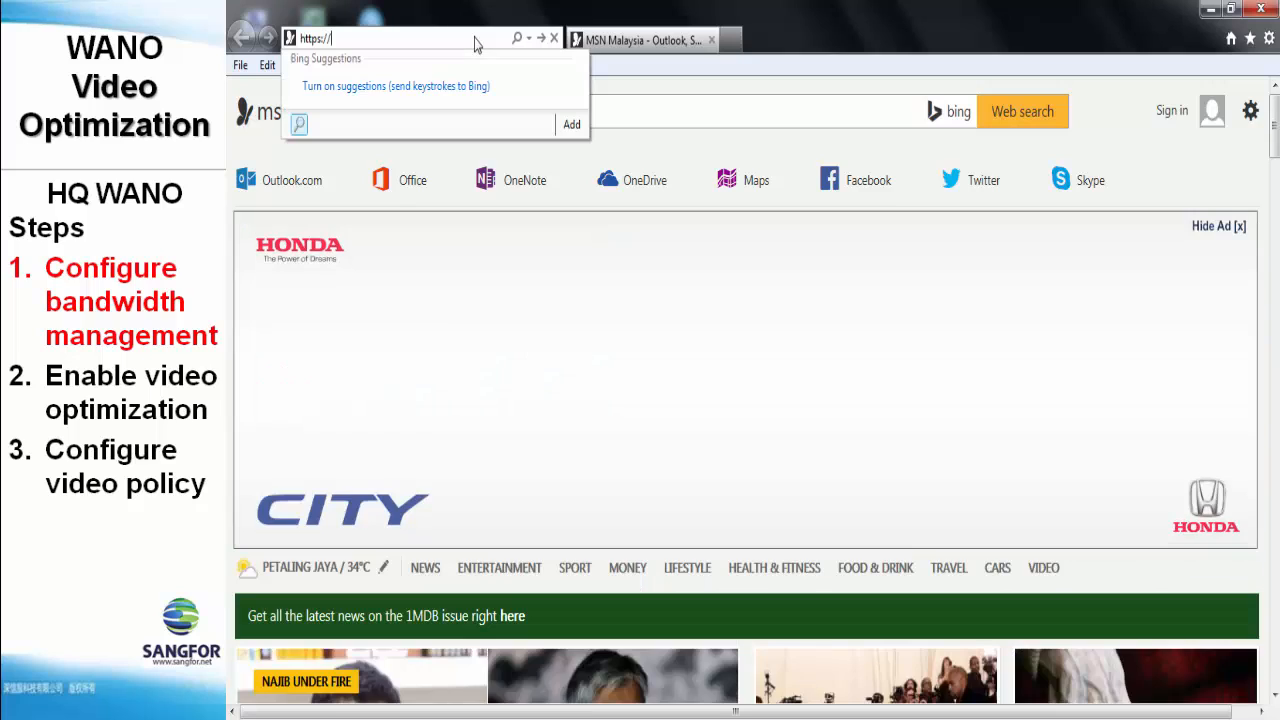
pyautogui.write('68.100.100')
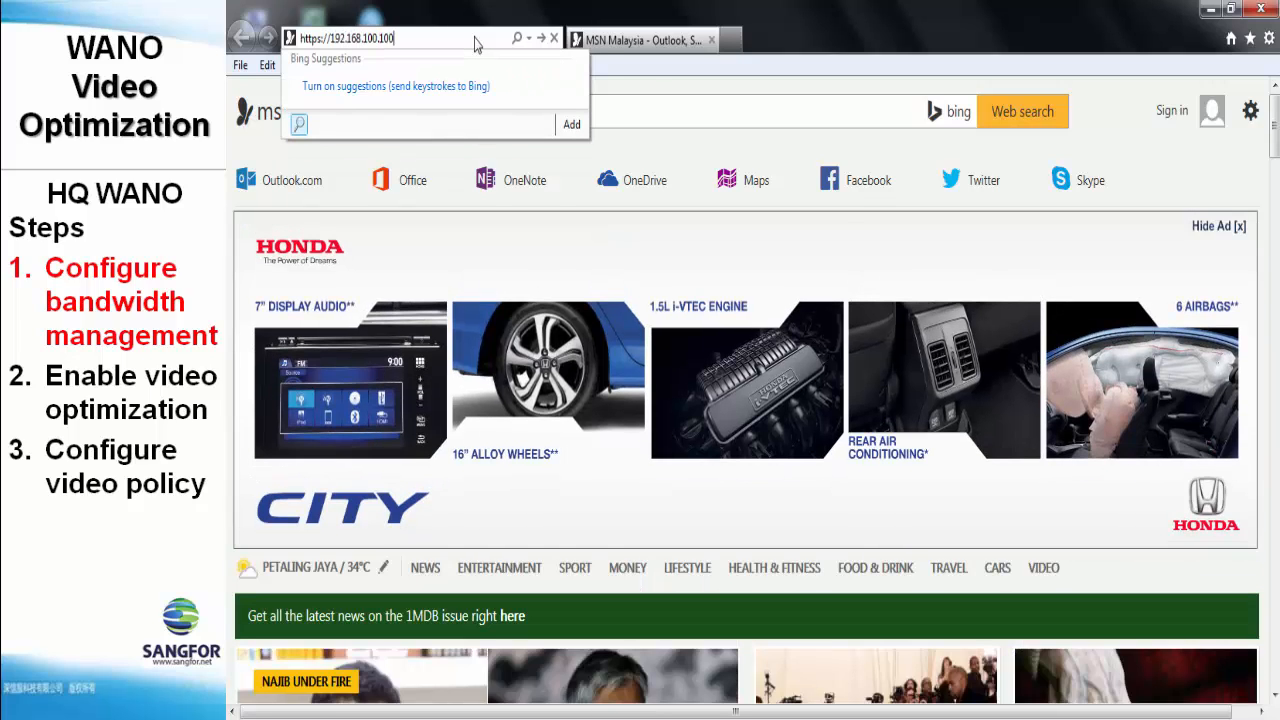
pyautogui.press('Return')
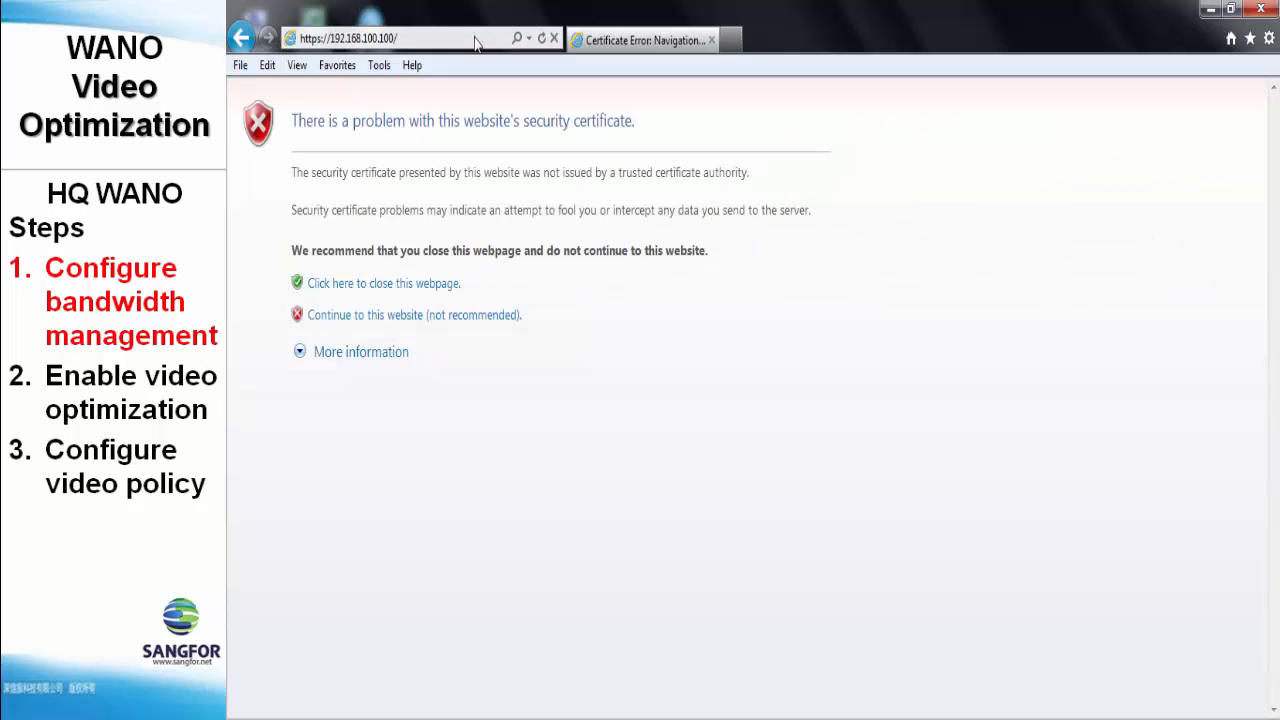
pyautogui.click(476, 316)
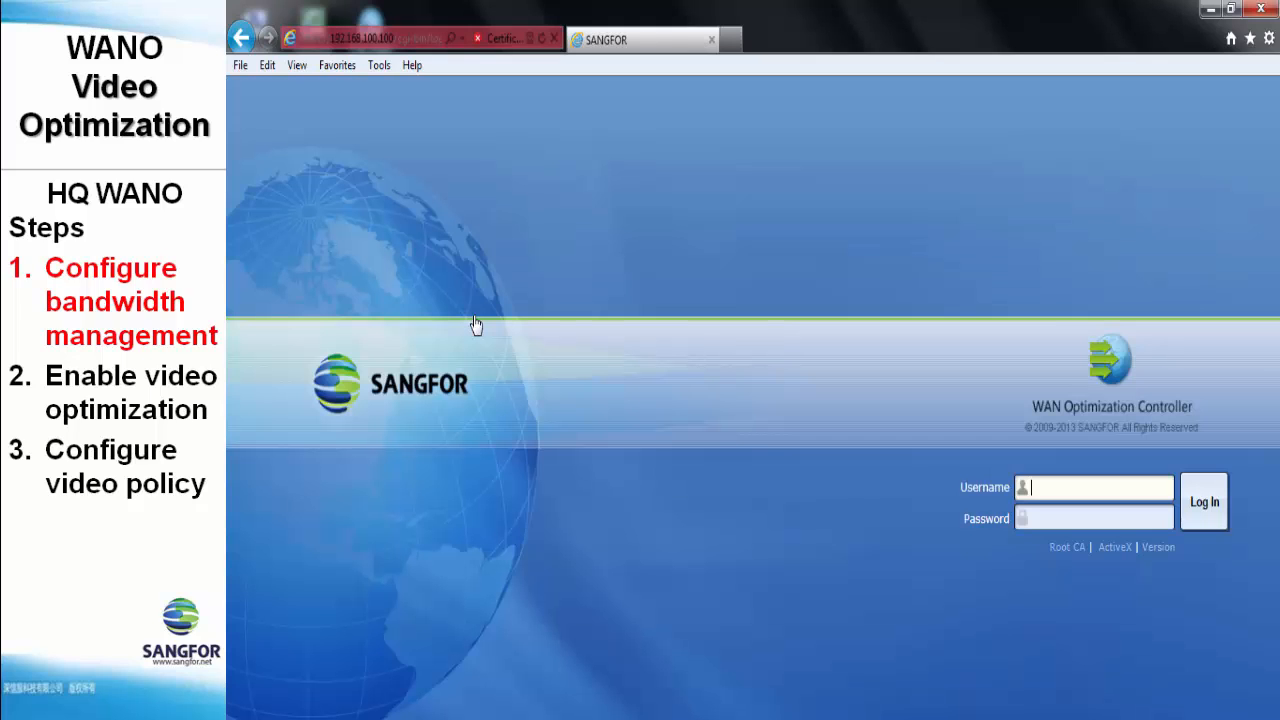
pyautogui.write('admin')
pyautogui.press('Tab')
pyautogui.write('admin')
pyautogui.press('Return')
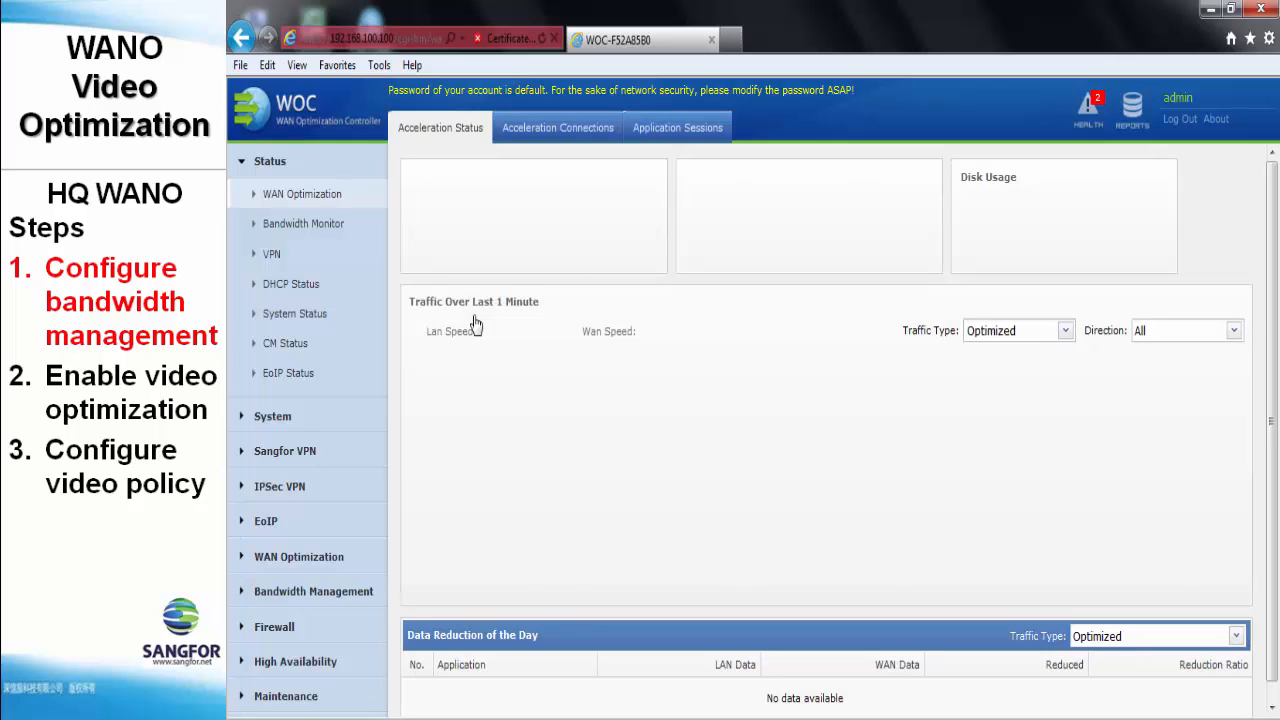
# - Open the Virtual Lines tab under Bandwidth Management > Bandwidth Control
pyautogui.click(335, 593)
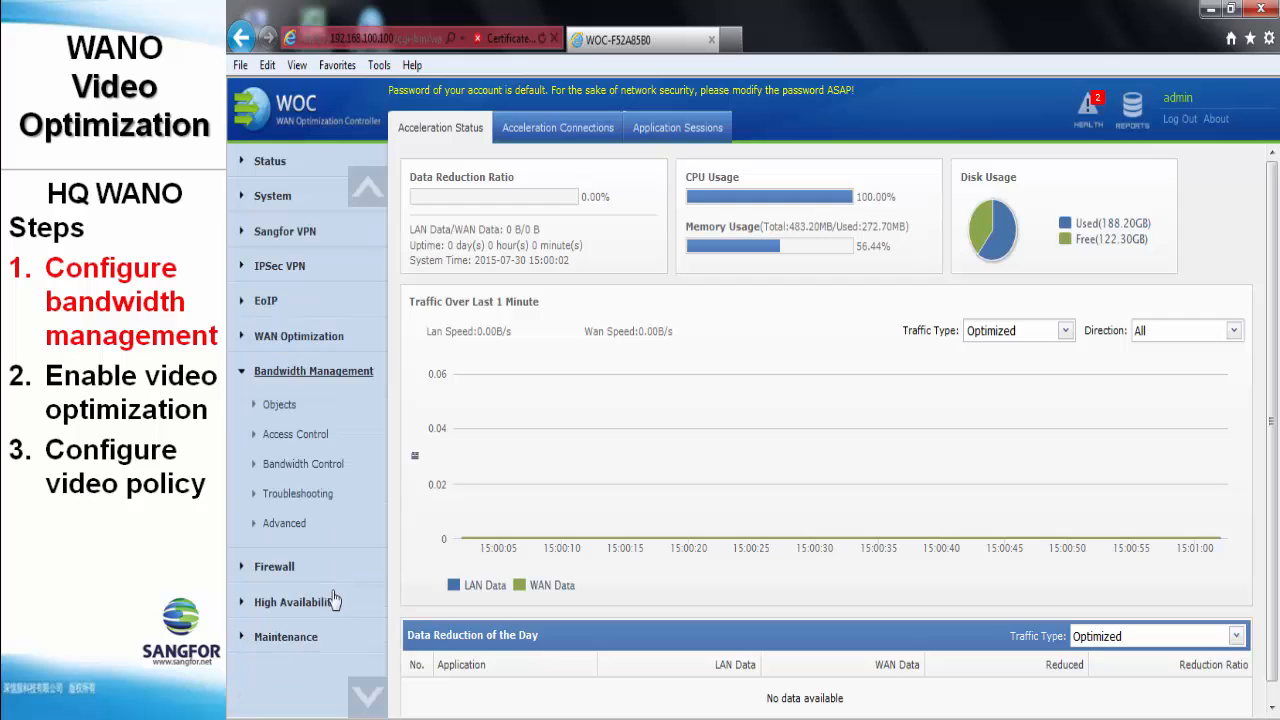
pyautogui.click(327, 470)
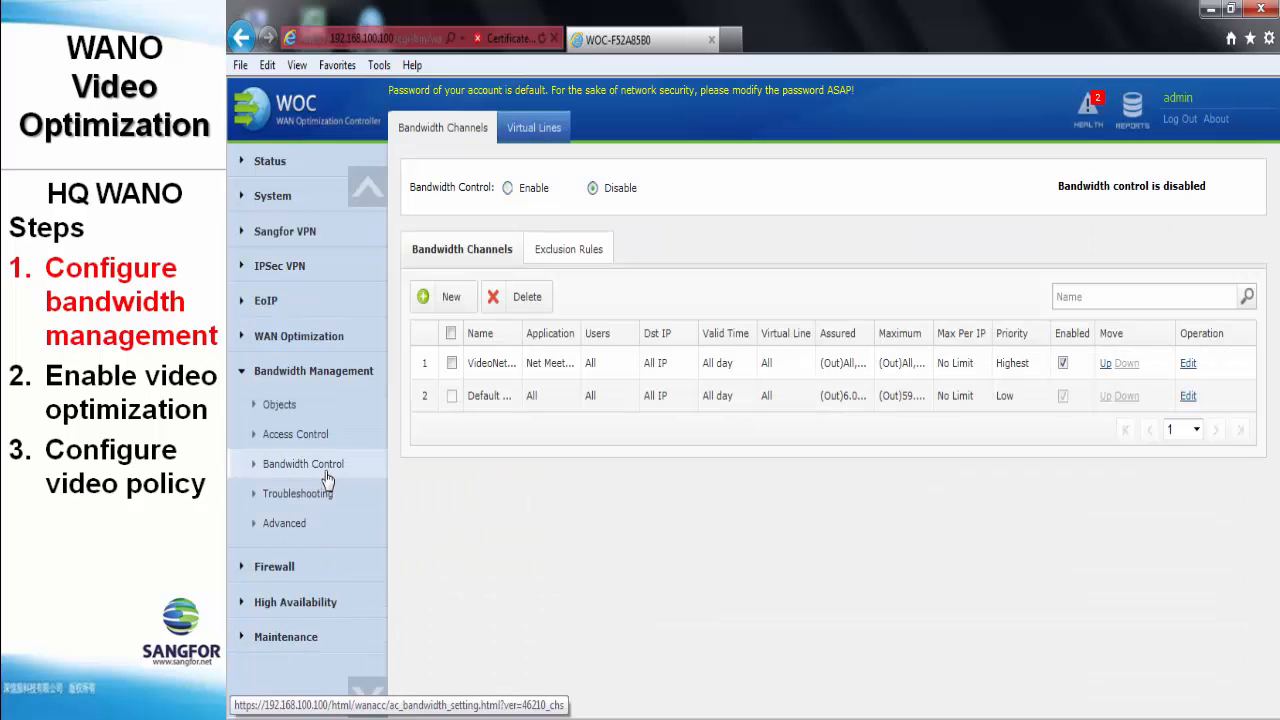
pyautogui.click(537, 145)
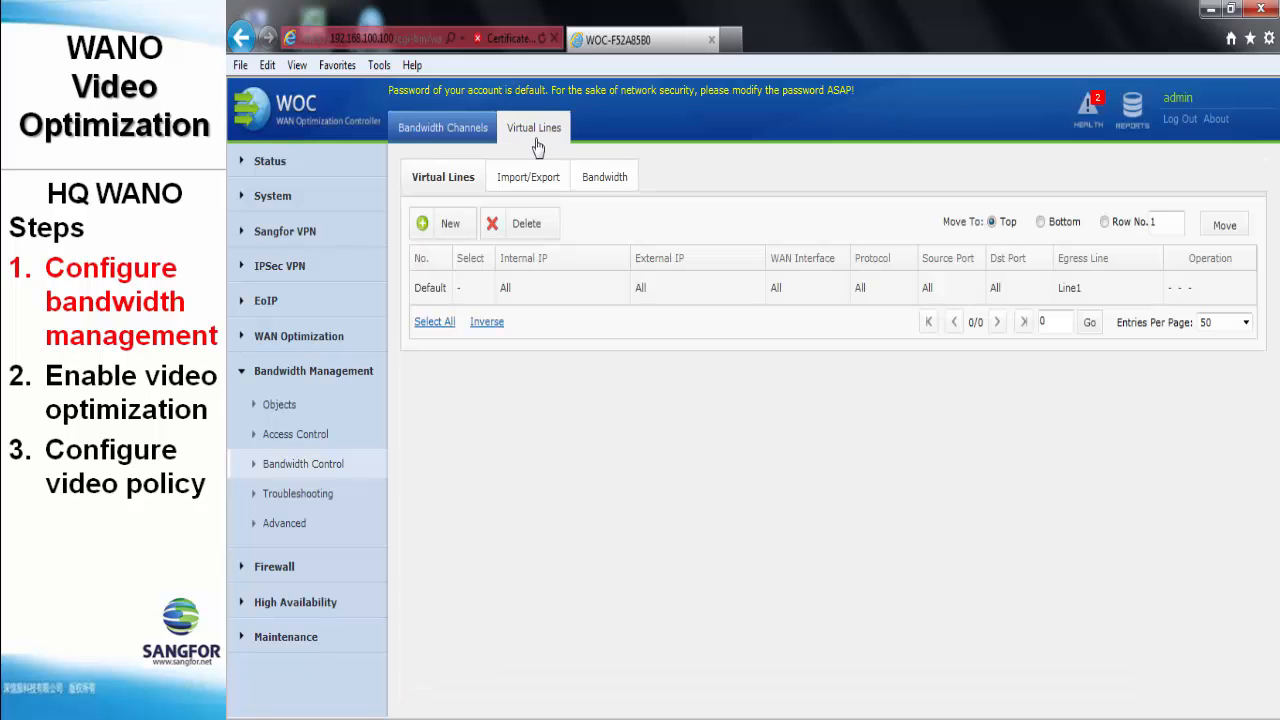
# - Set Line 1 outbound and inbound bandwidth to 5 Mbps each and save and apply
pyautogui.click(597, 177)
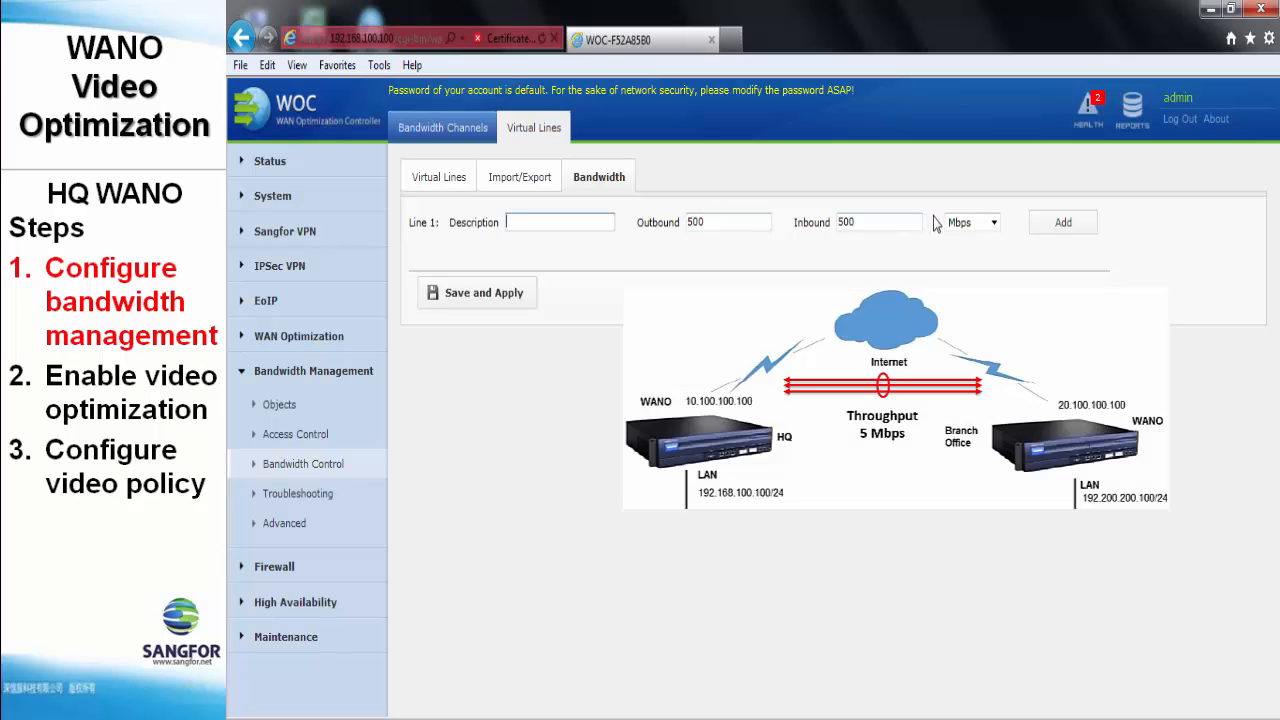
pyautogui.click(970, 223)
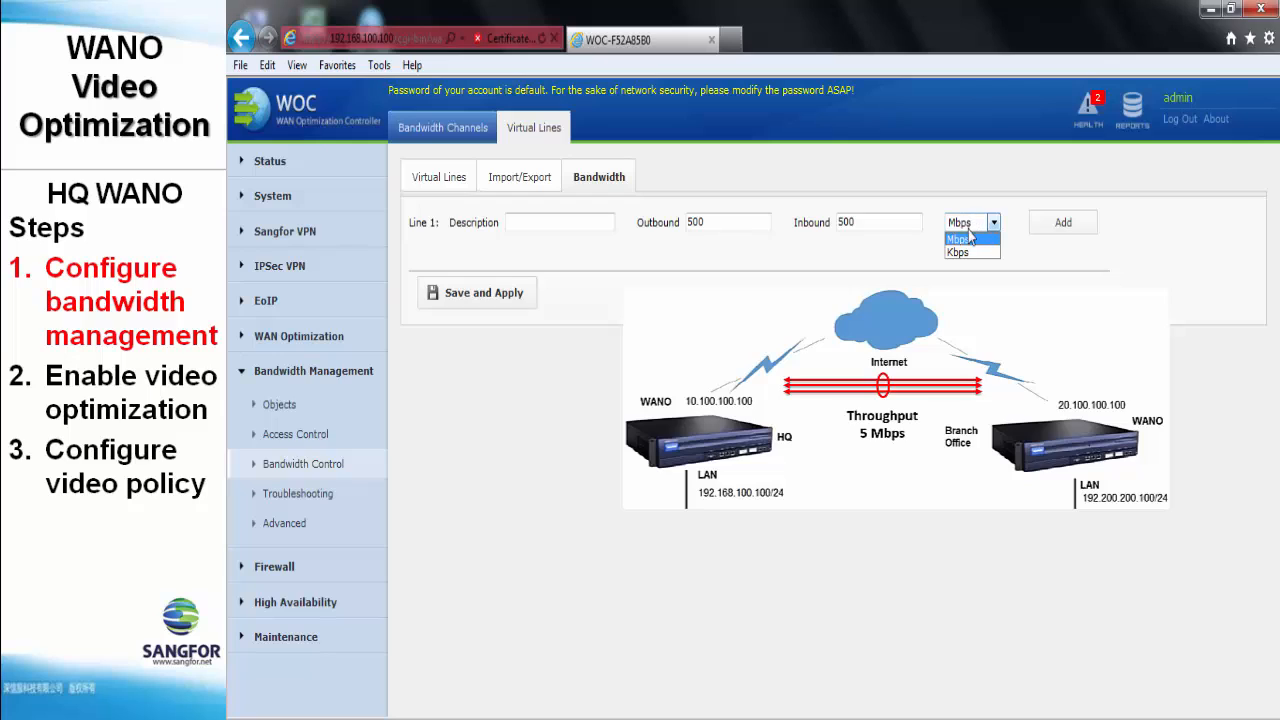
pyautogui.click(968, 247)
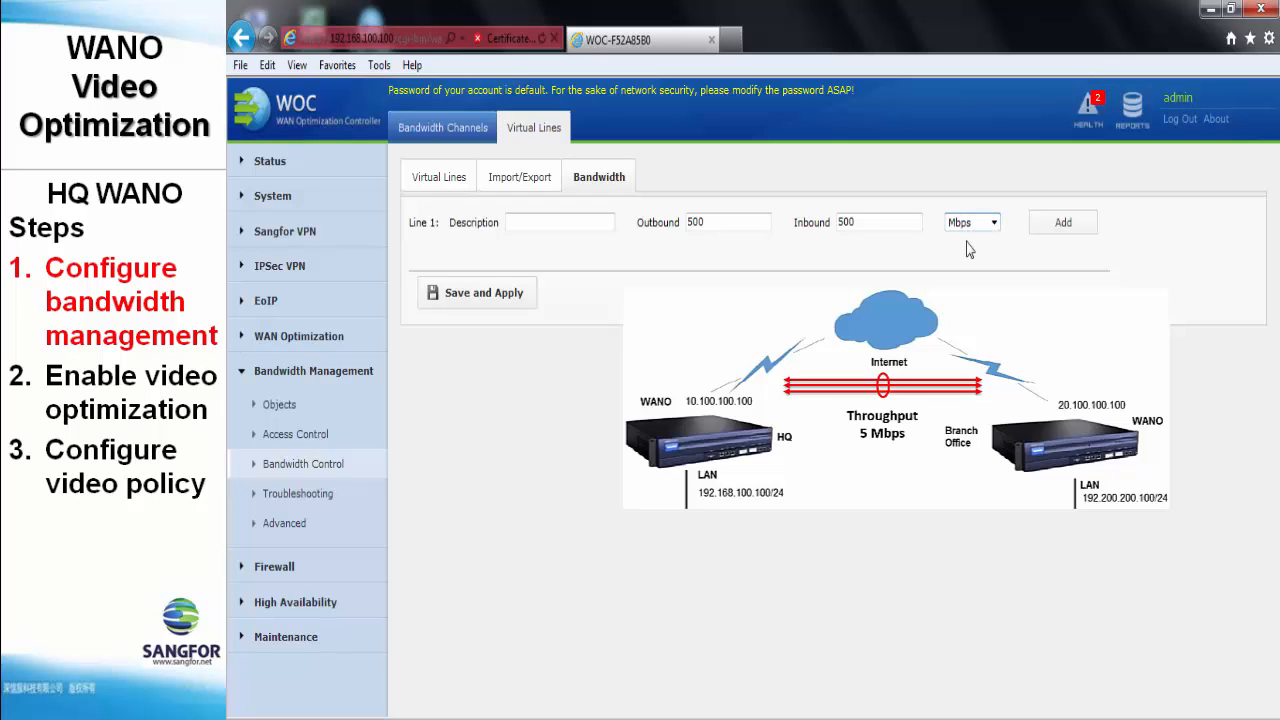
pyautogui.doubleClick(743, 226)
pyautogui.write('5')
pyautogui.doubleClick(880, 222)
pyautogui.write('5')
pyautogui.click(513, 300)
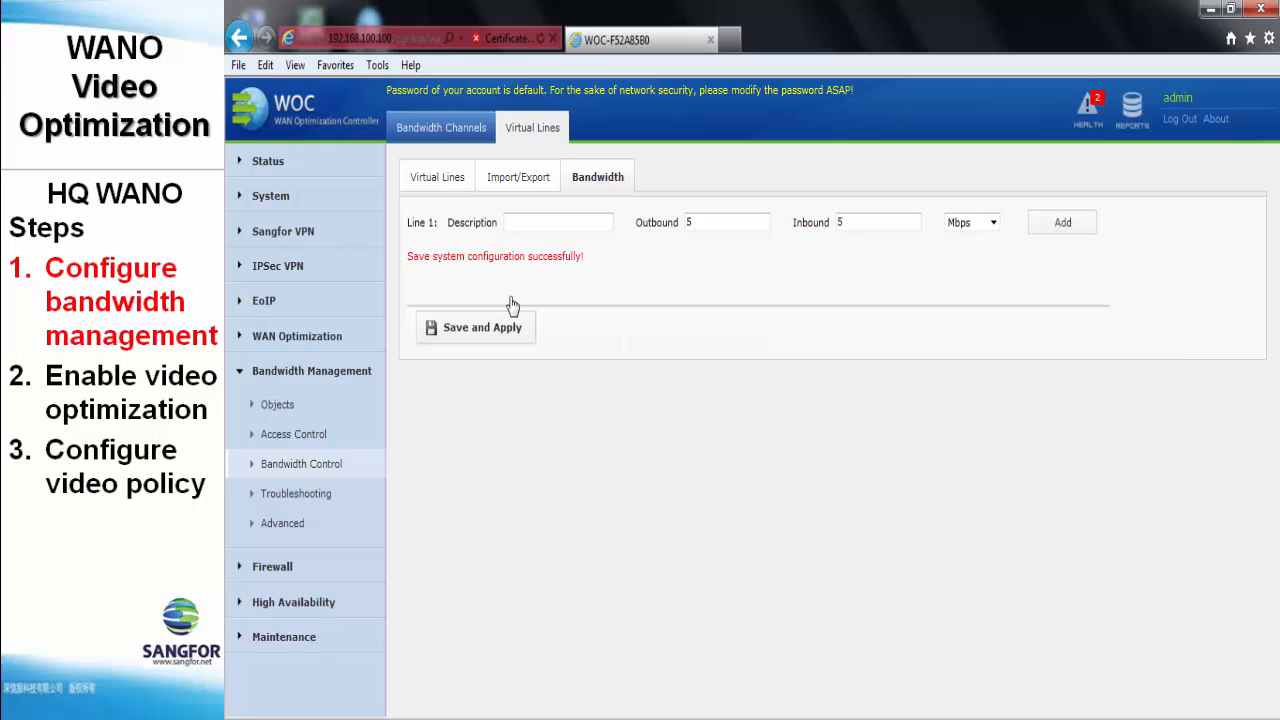
# - Enable bandwidth control on the Bandwidth Channels page and confirm it
pyautogui.click(459, 130)
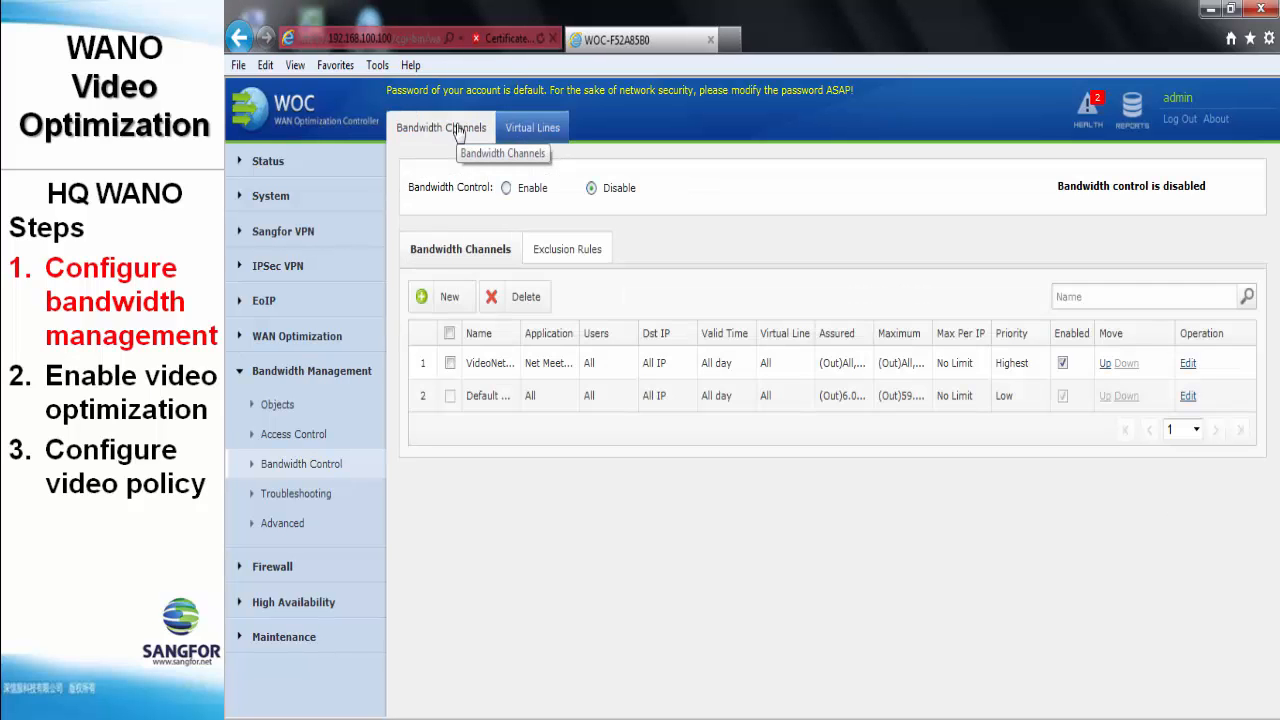
pyautogui.click(506, 189)
pyautogui.click(777, 444)
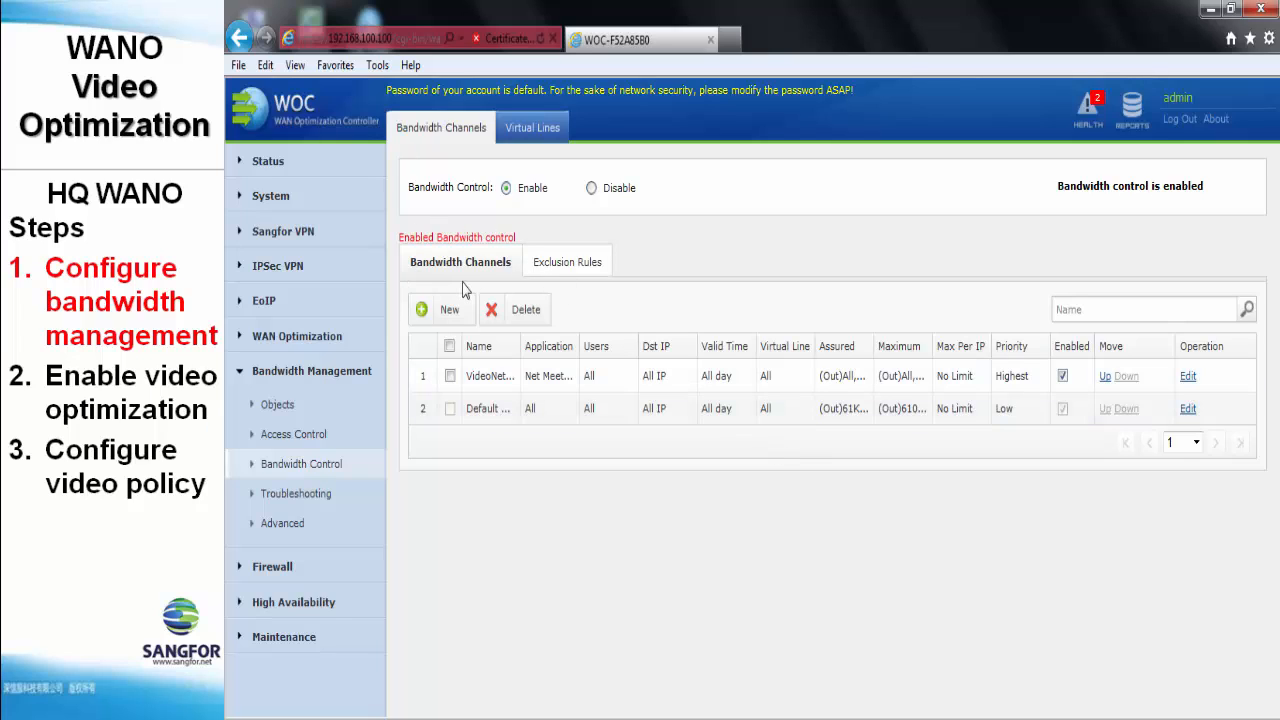
# - Create a 'net meeting' video channel for the Net Meeting application, applying to all users
pyautogui.click(449, 310)
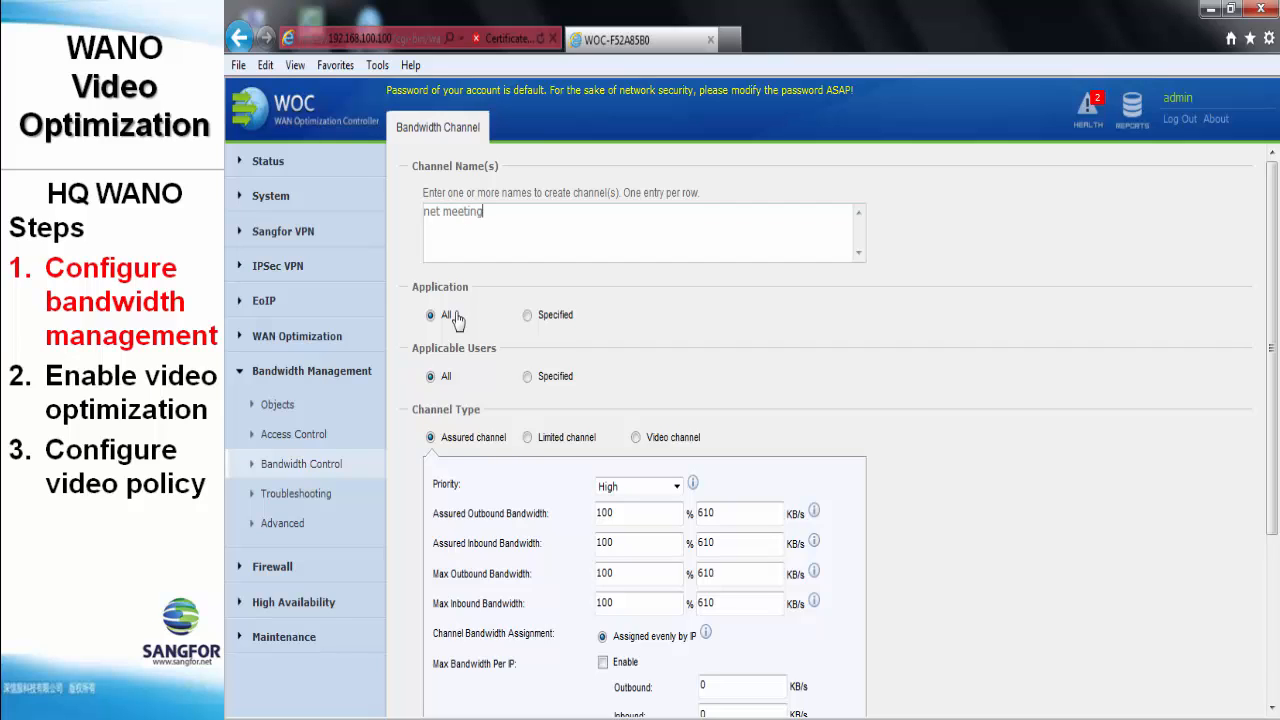
pyautogui.click(529, 316)
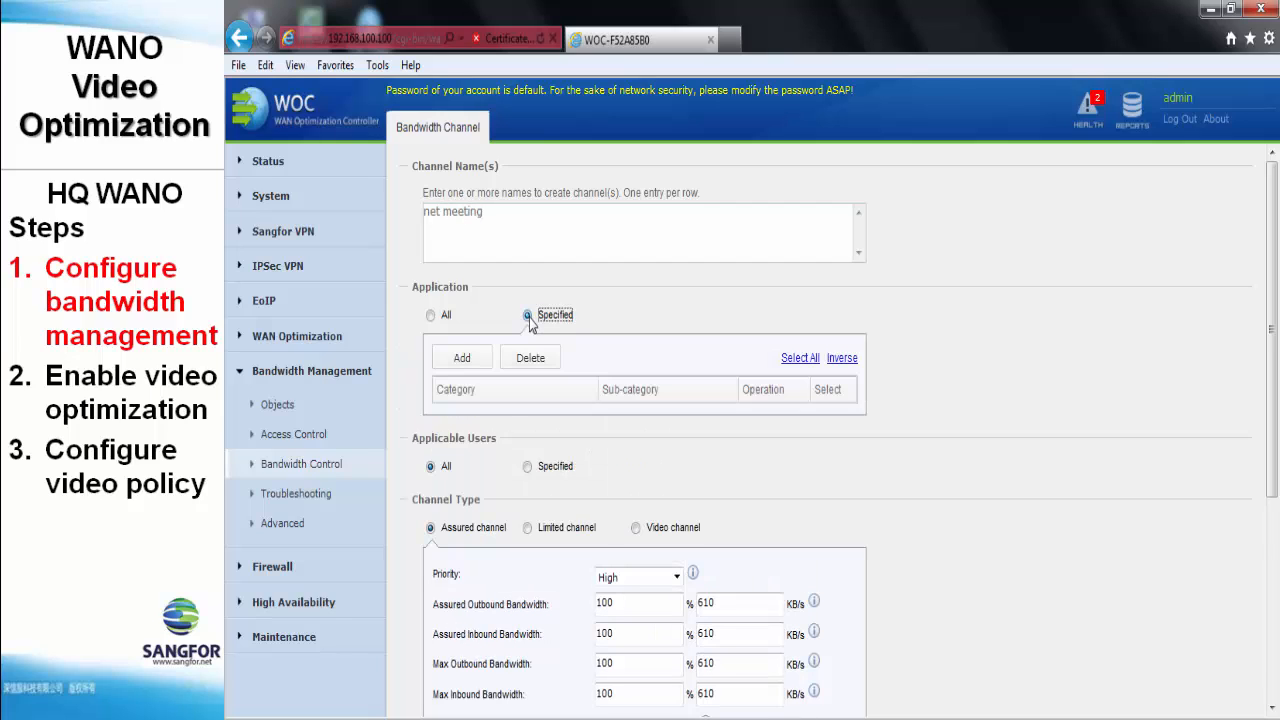
pyautogui.click(462, 358)
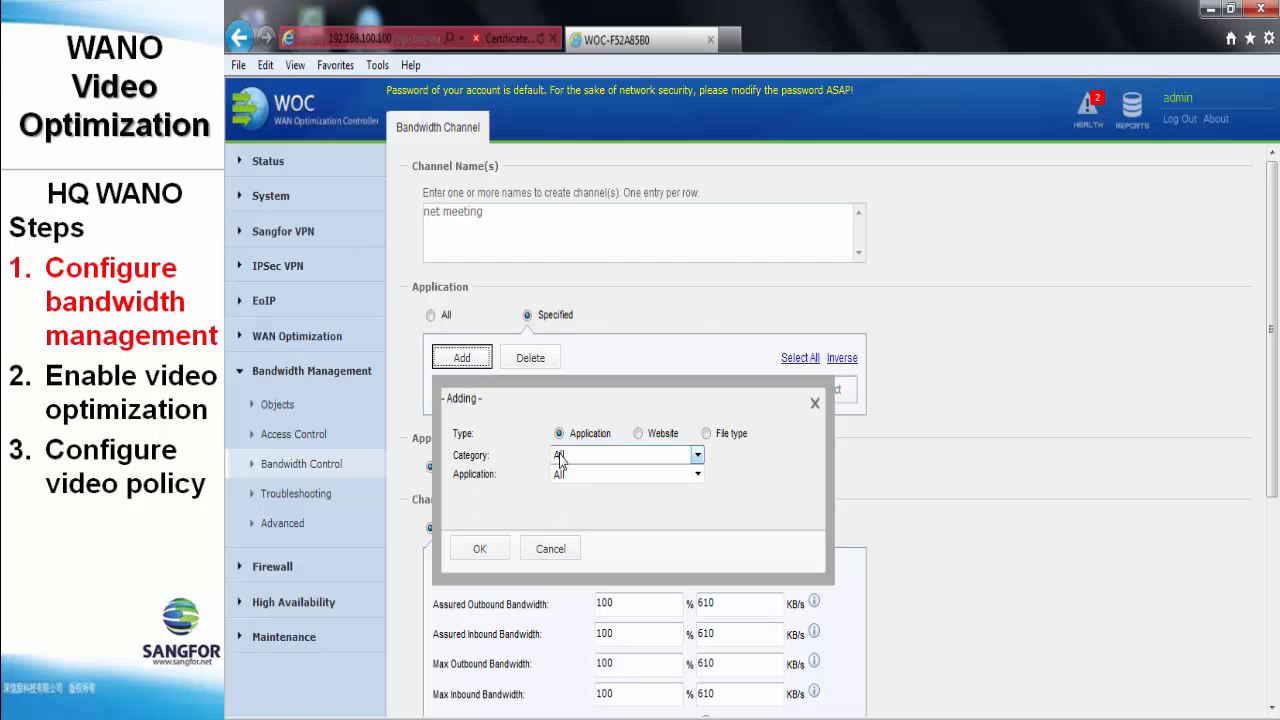
pyautogui.click(566, 456)
pyautogui.click(578, 284)
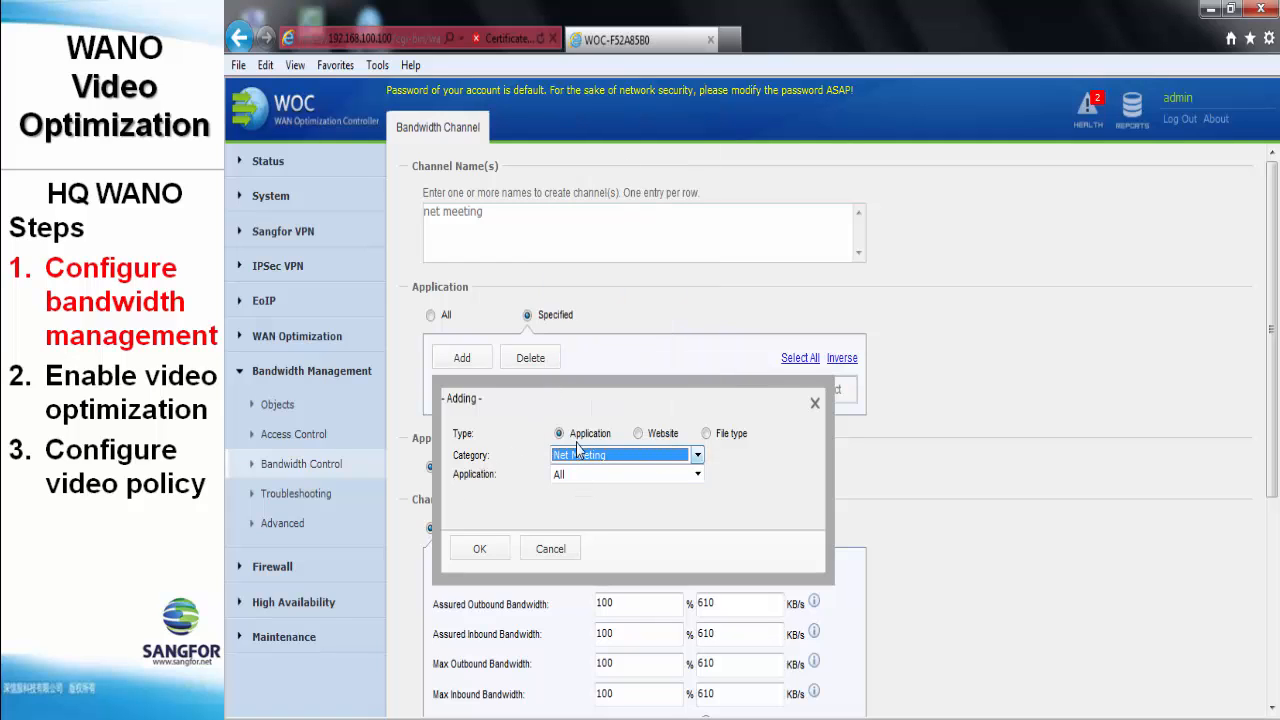
pyautogui.click(480, 548)
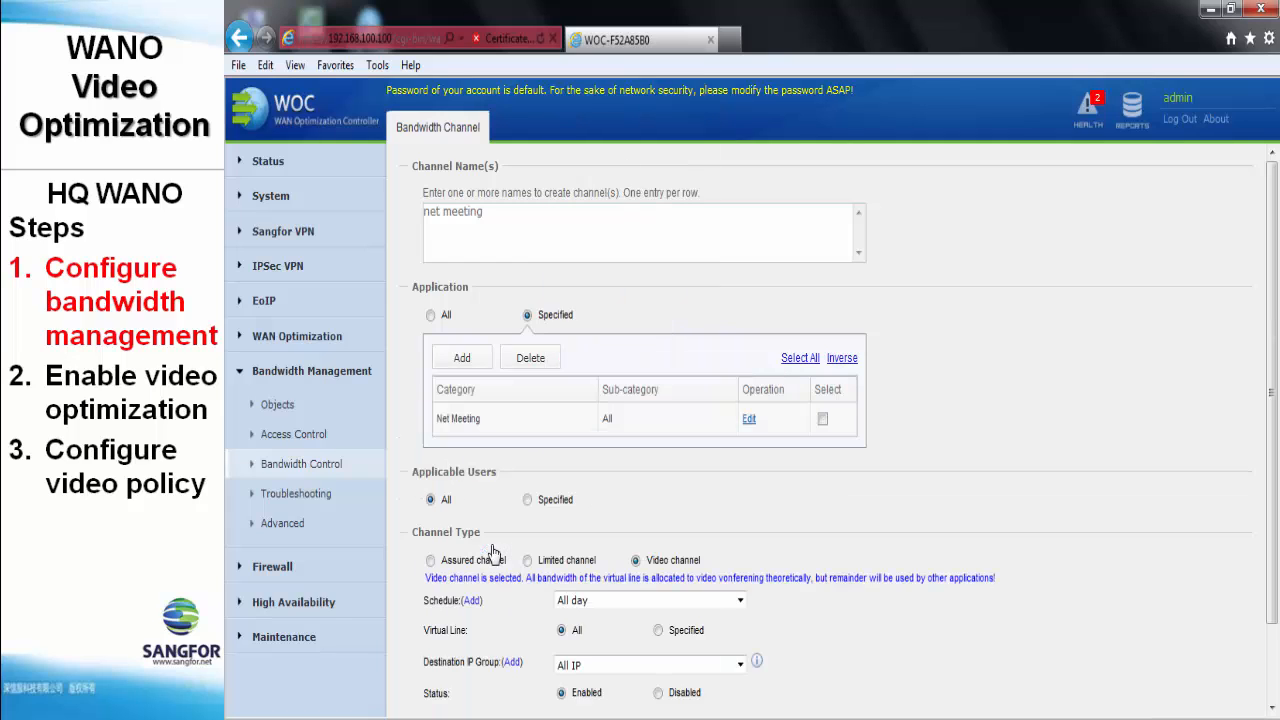
pyautogui.scroll(-1, 503, 476)
pyautogui.scroll(-1, 503, 476)
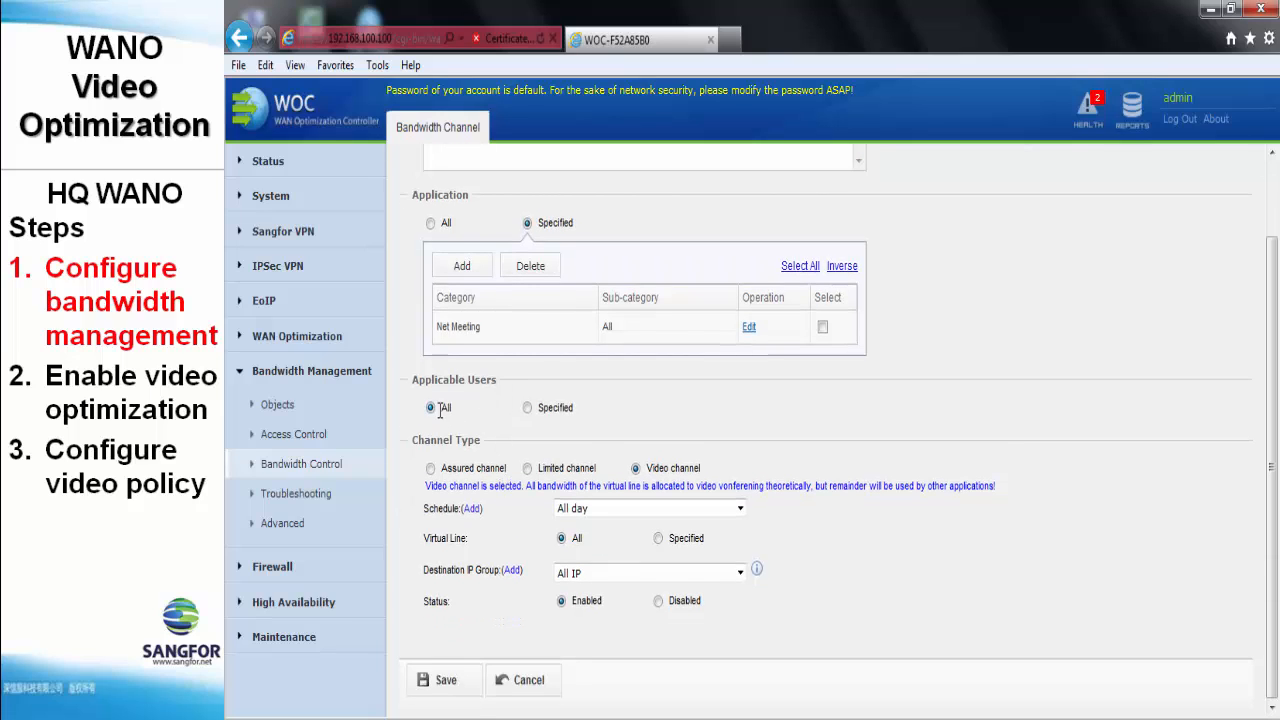
pyautogui.click(441, 408)
pyautogui.click(636, 470)
pyautogui.click(448, 694)
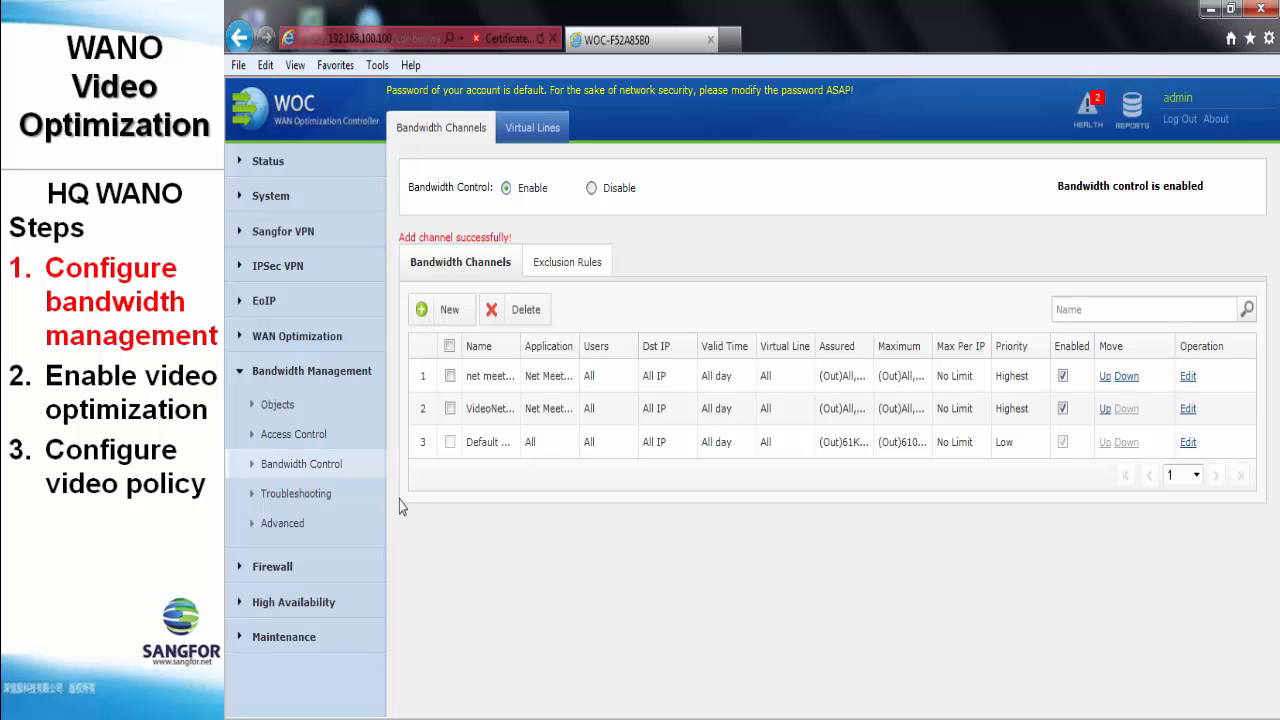
# - Choose holistic traffic control in VPN tunnel, enable line-busy protection at 95% thresholds, and save
pyautogui.click(342, 528)
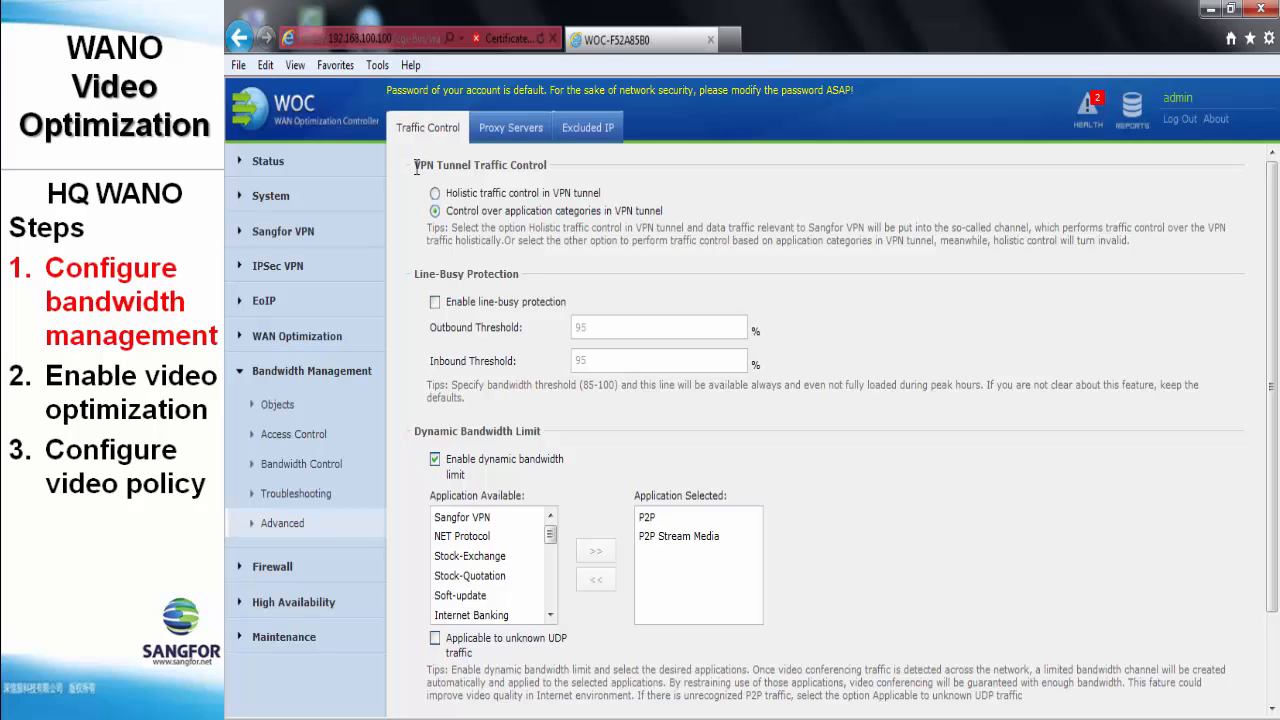
pyautogui.click(493, 194)
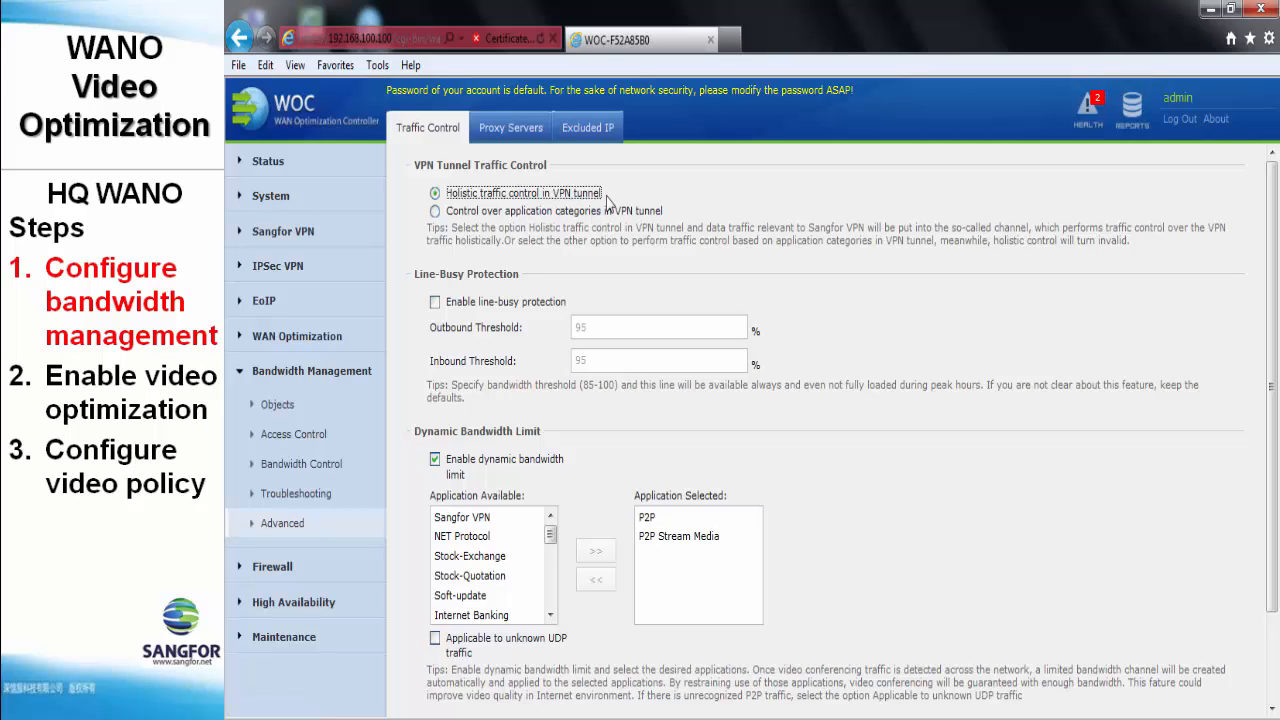
pyautogui.click(531, 303)
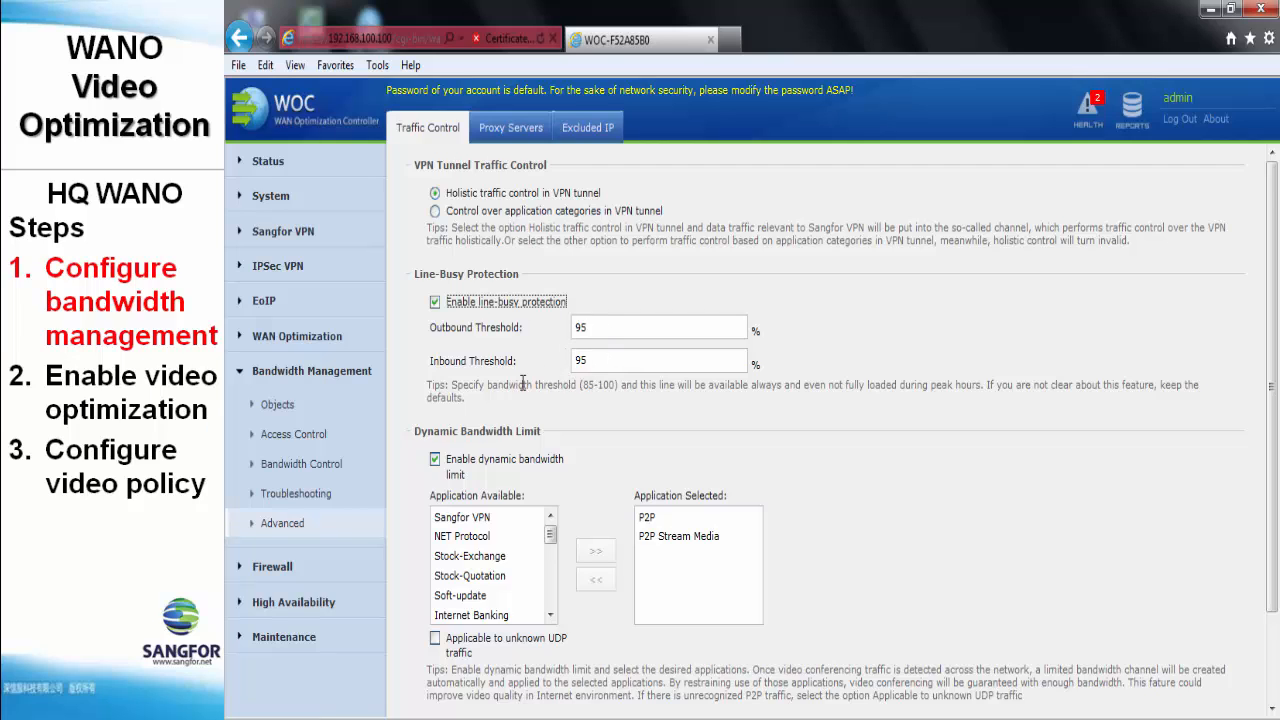
pyautogui.scroll(-3, 522, 385)
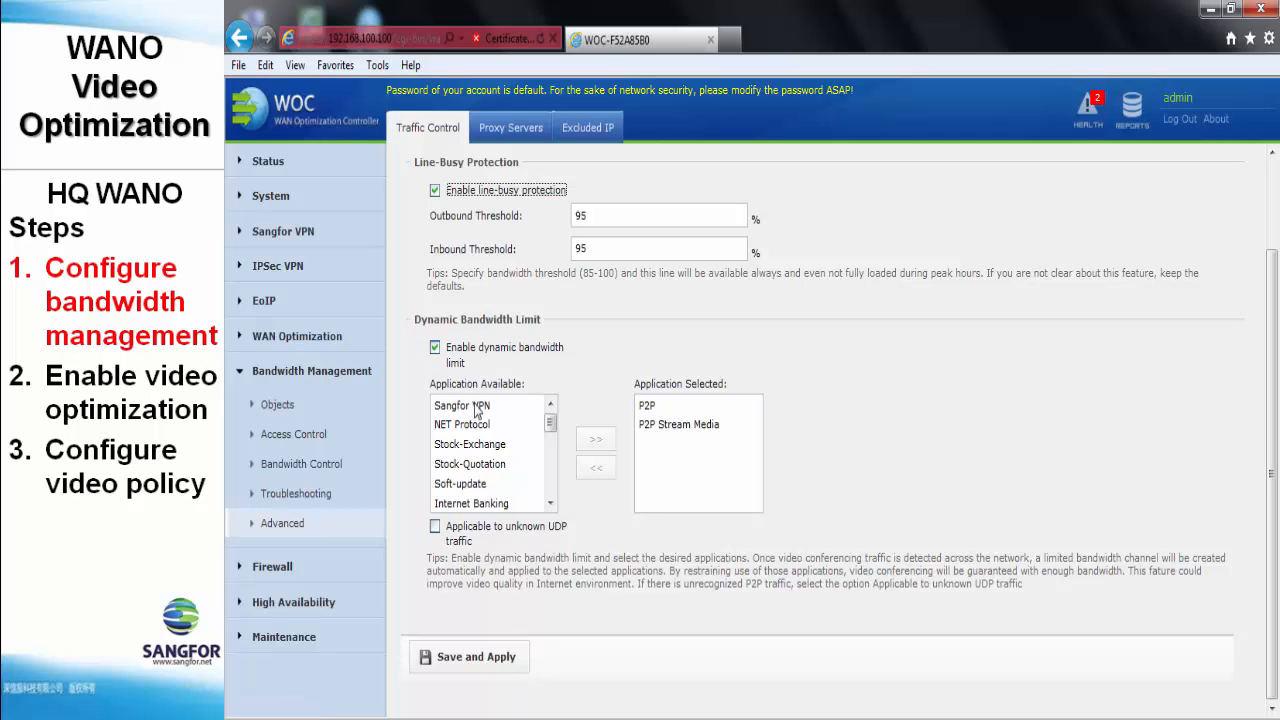
pyautogui.click(464, 668)
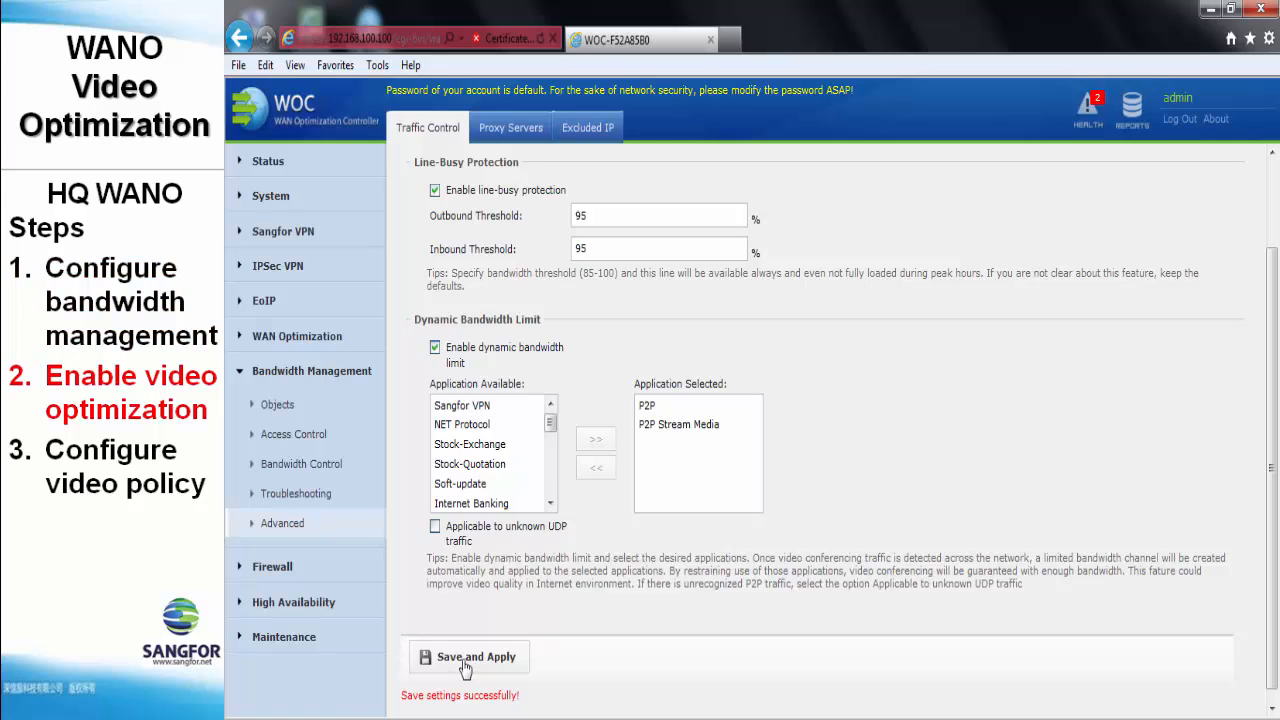
# - Enable and apply video optimization on the Video Proxy tab, then open the Server policy list
pyautogui.click(333, 345)
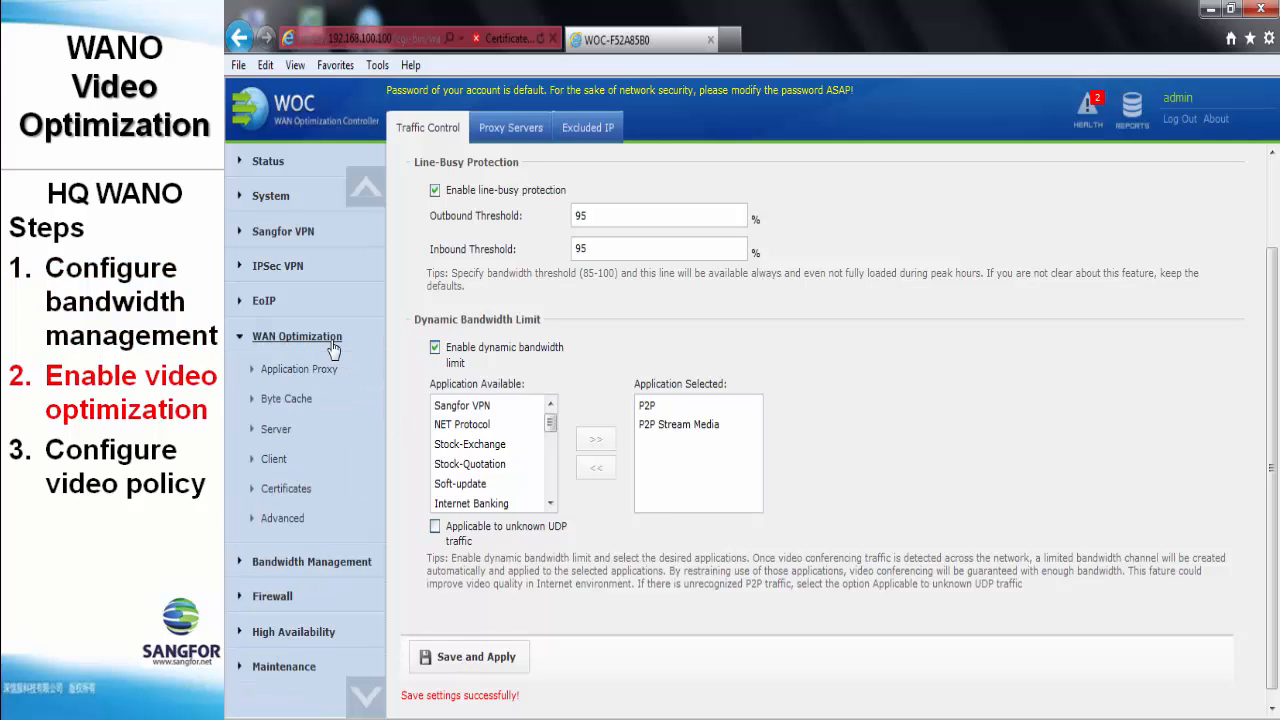
pyautogui.click(333, 376)
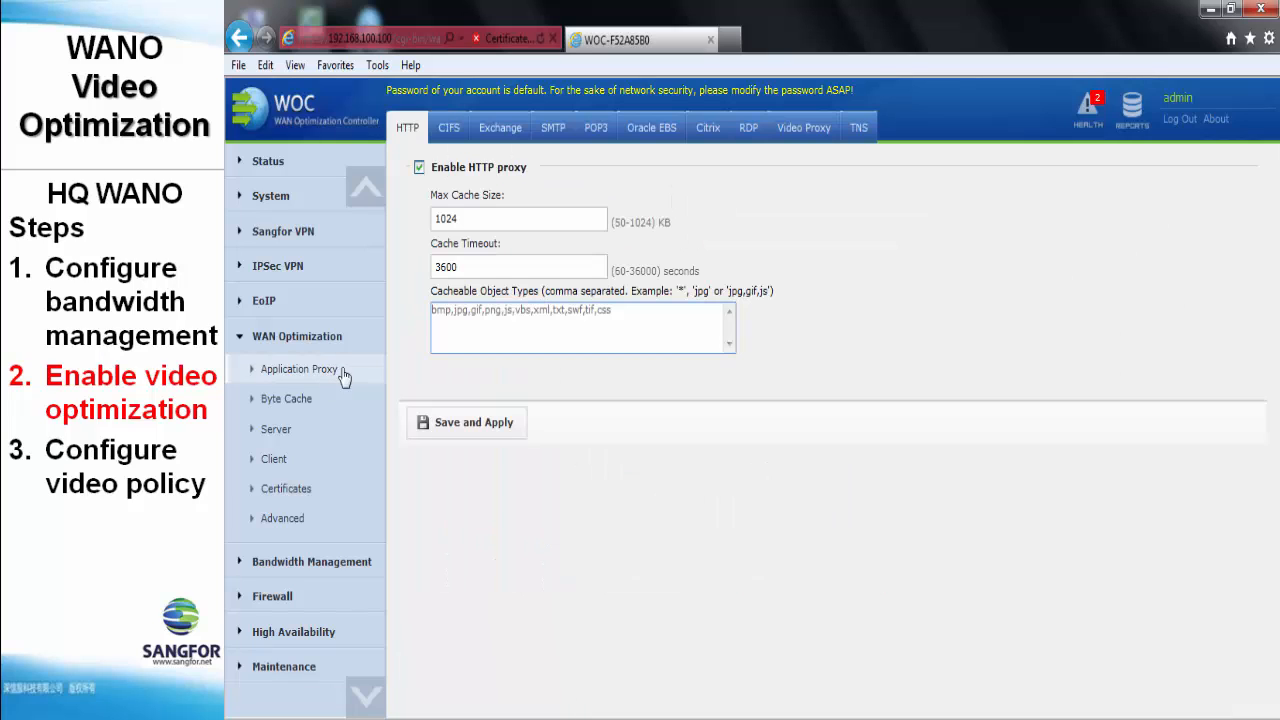
pyautogui.click(805, 140)
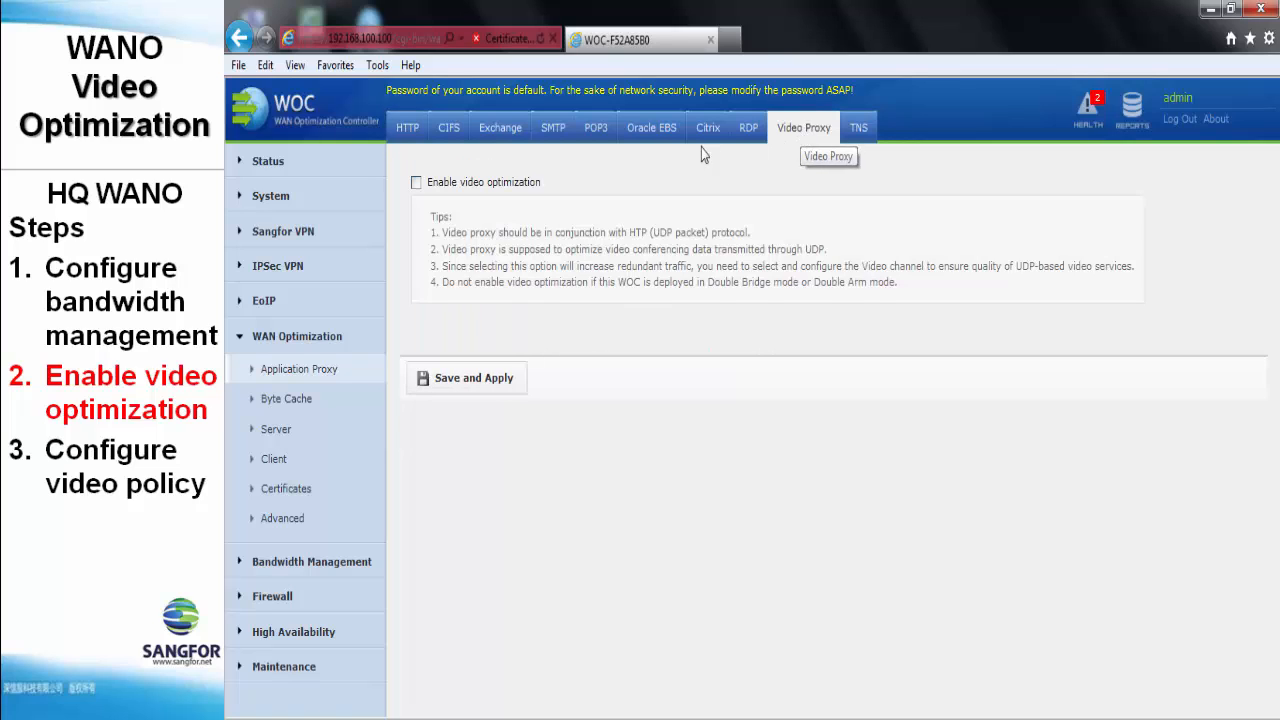
pyautogui.click(418, 183)
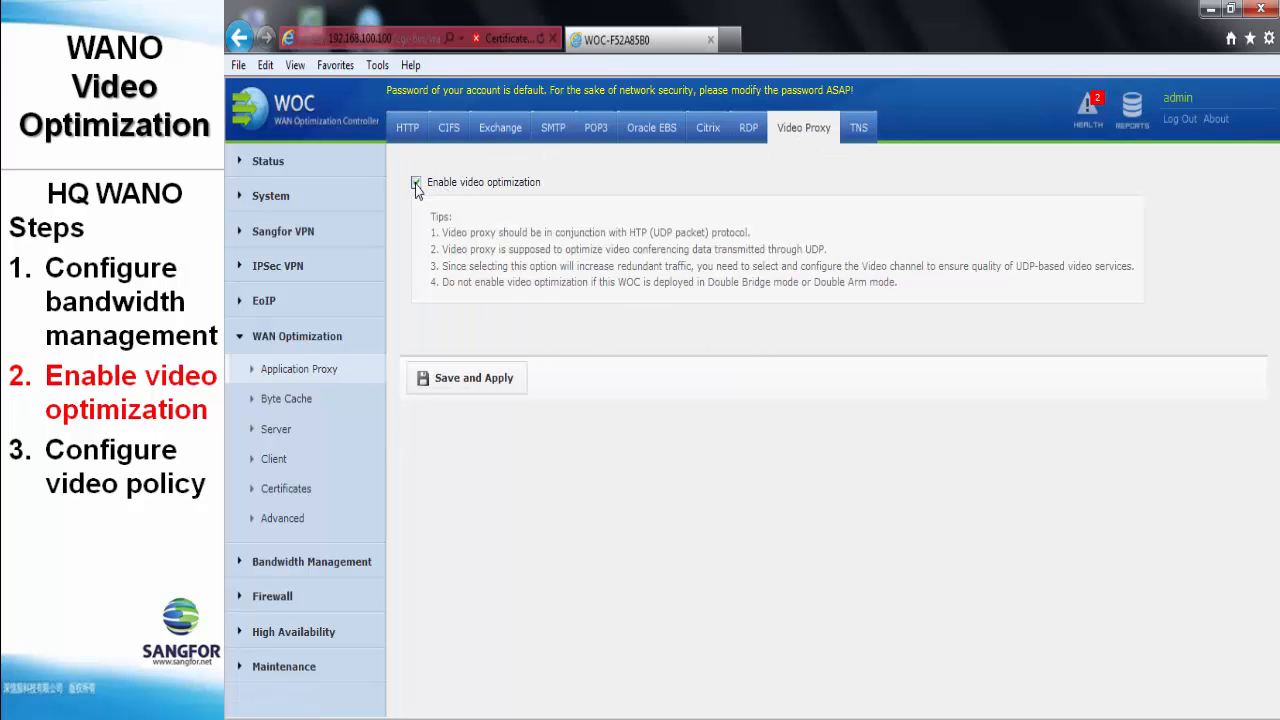
pyautogui.click(490, 390)
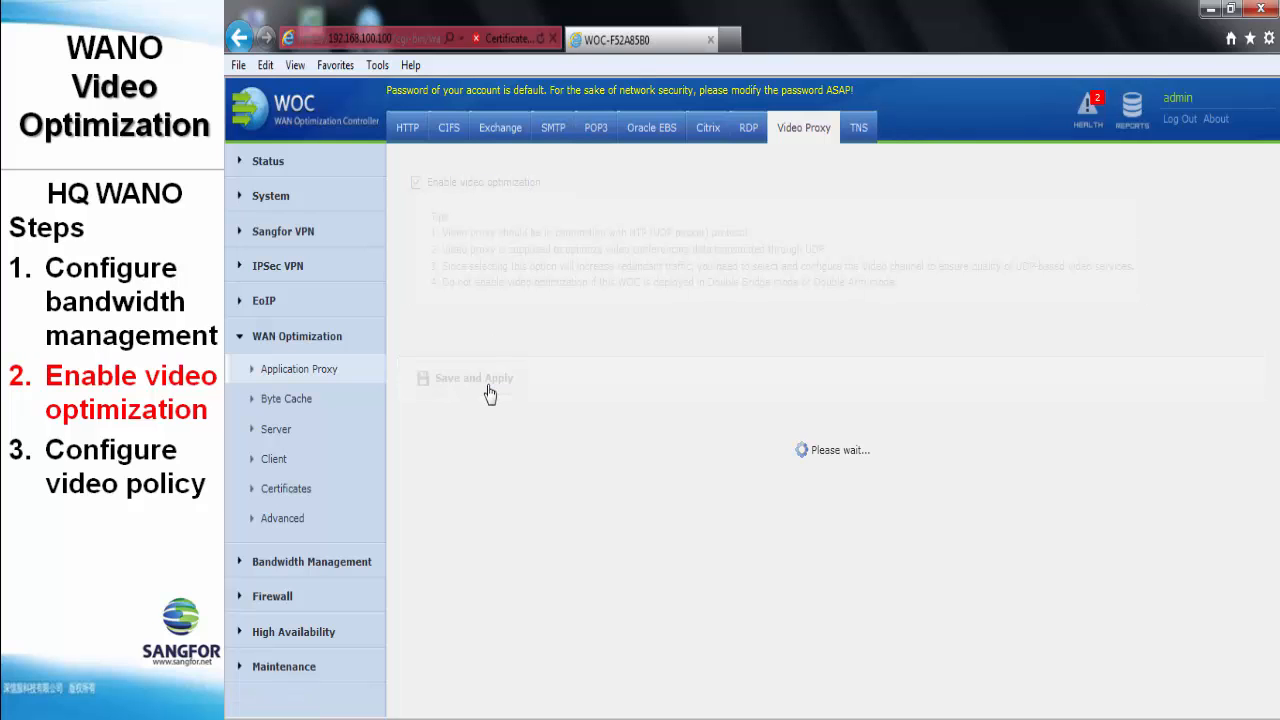
pyautogui.click(315, 430)
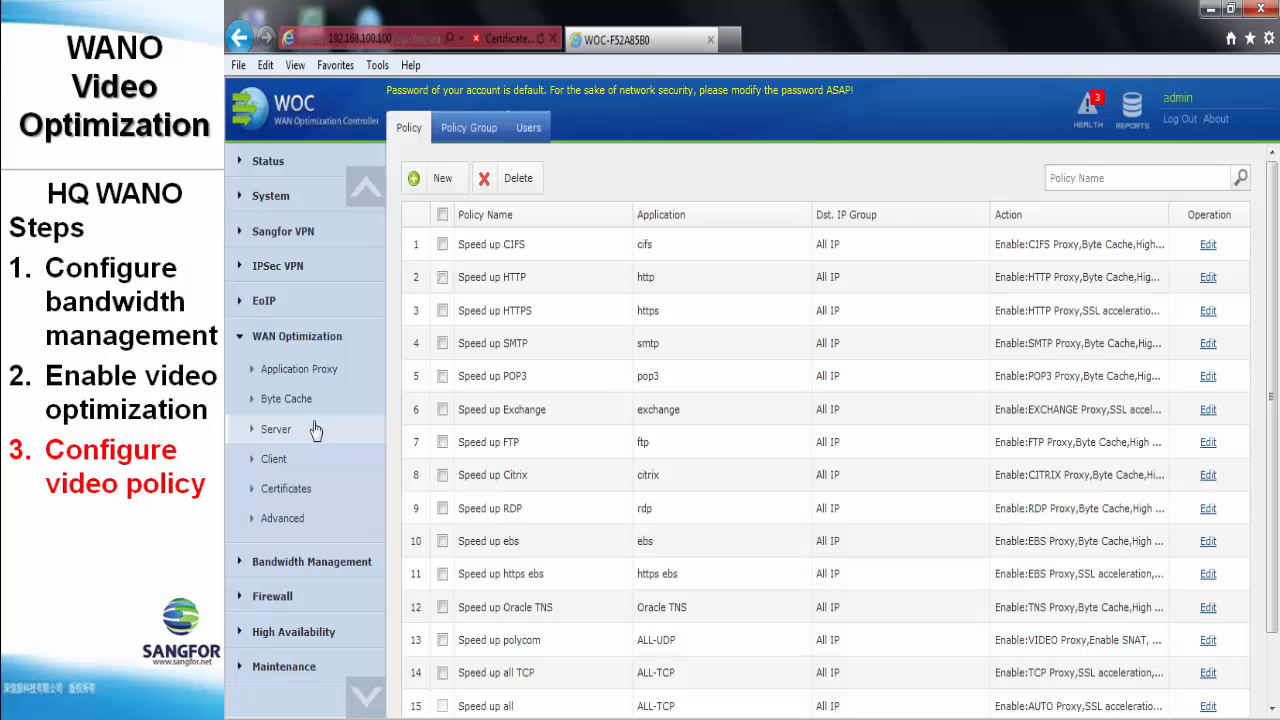
# - Create a 'net meeting' policy for All IP destinations on ALL-UDP with an 800 concurrent-session limit
pyautogui.click(441, 182)
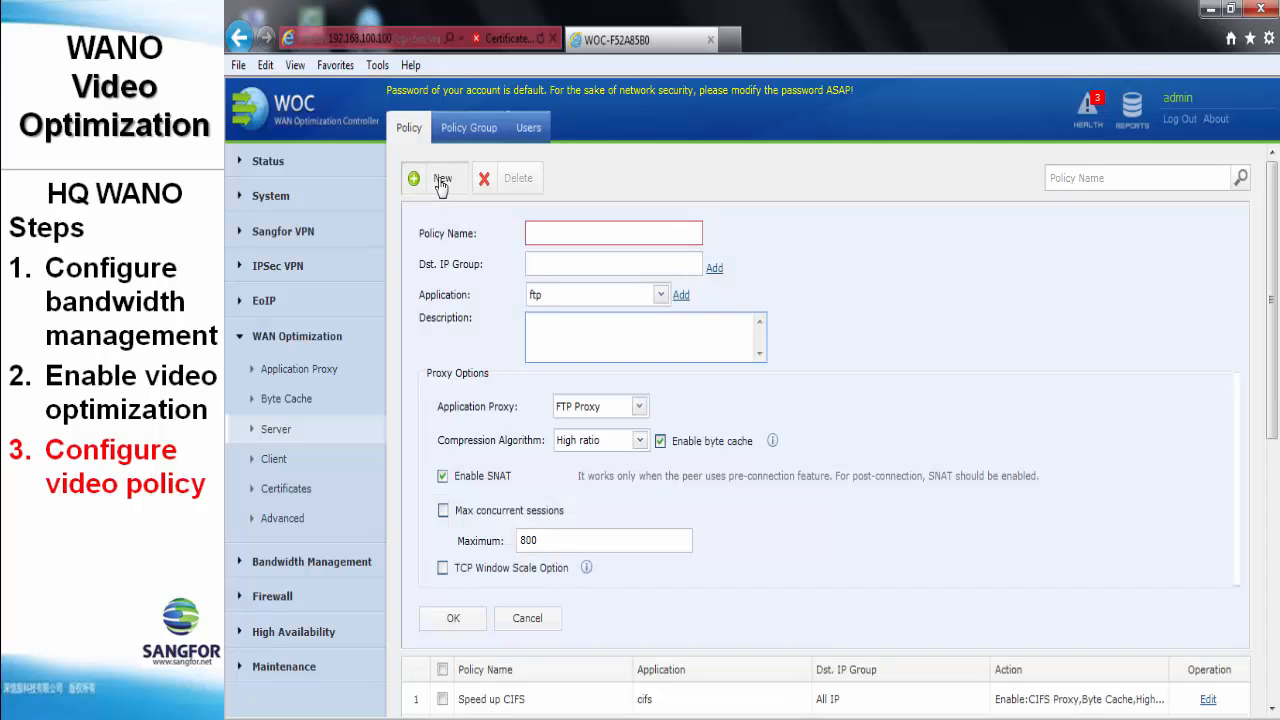
pyautogui.write('net meeting')
pyautogui.click(532, 265)
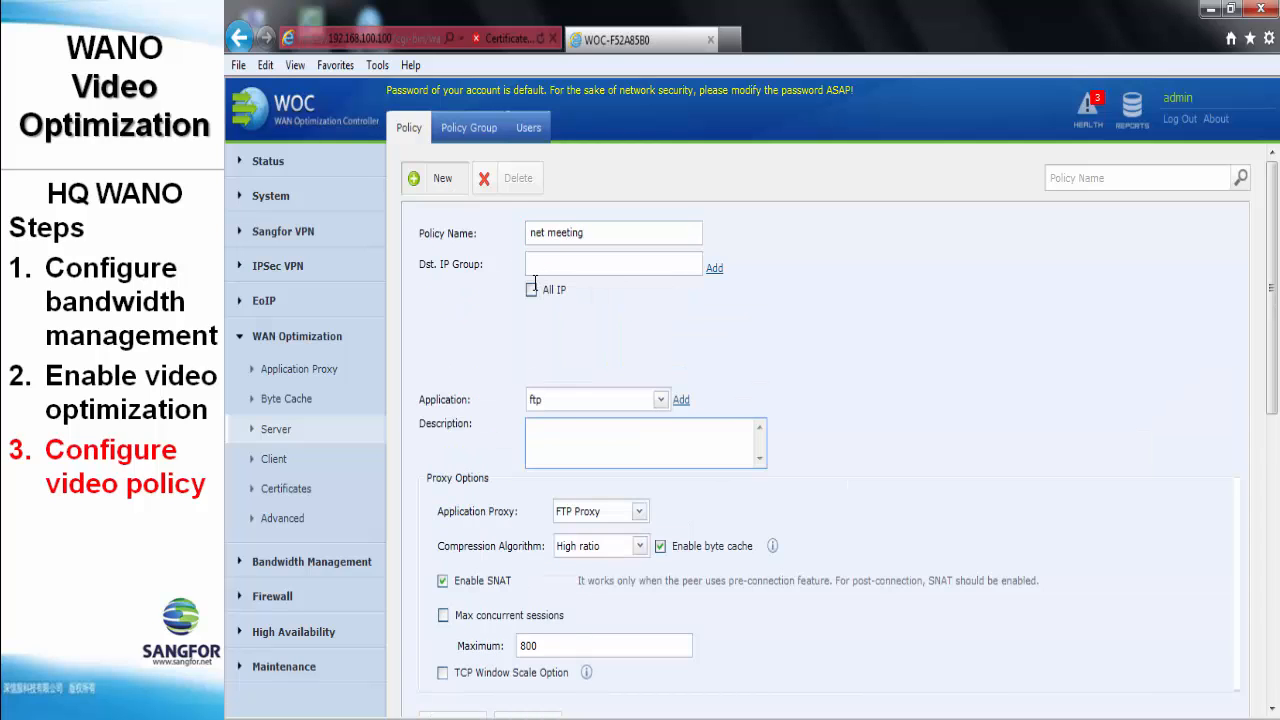
pyautogui.click(531, 290)
pyautogui.click(562, 402)
pyautogui.scroll(-5, 575, 465)
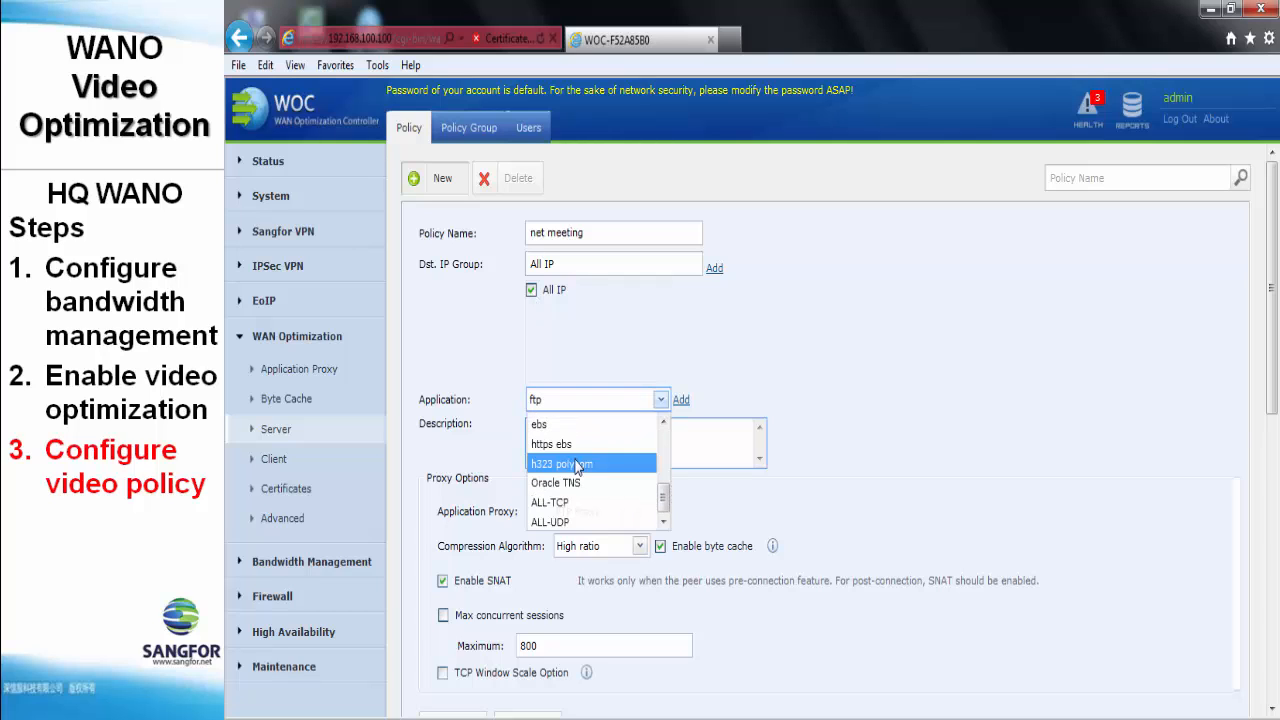
pyautogui.click(560, 521)
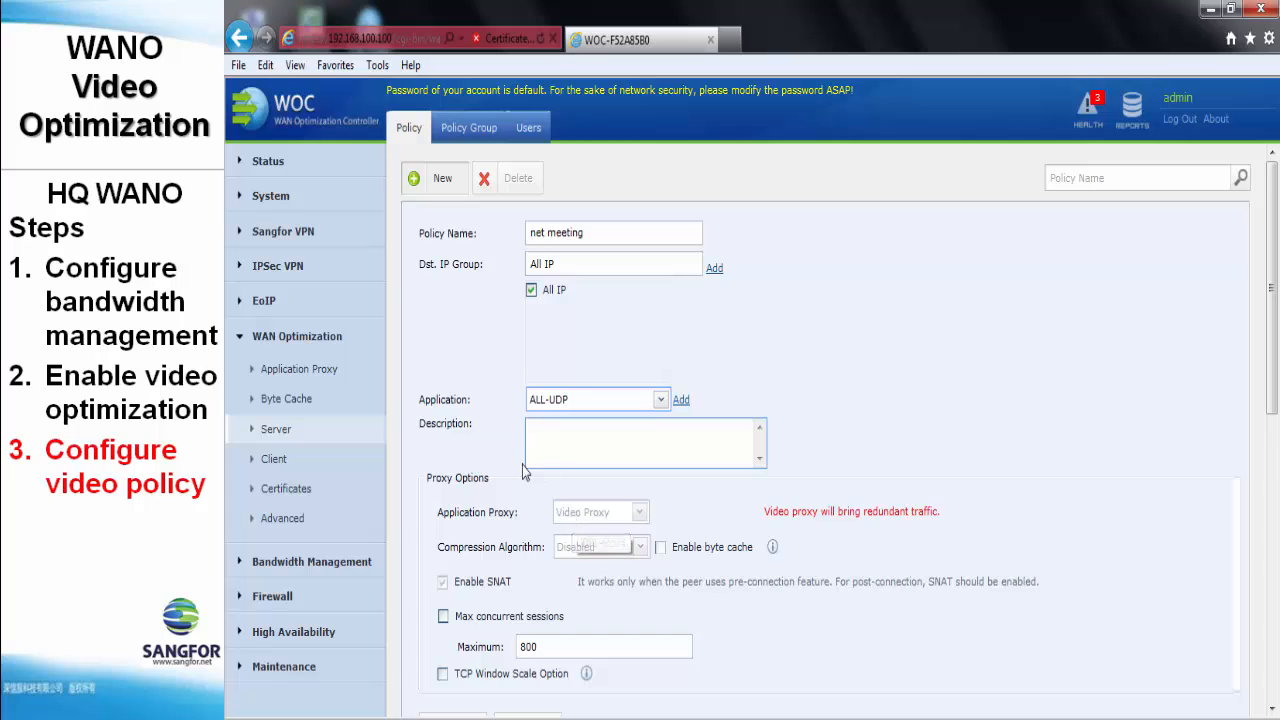
pyautogui.scroll(-3, 524, 472)
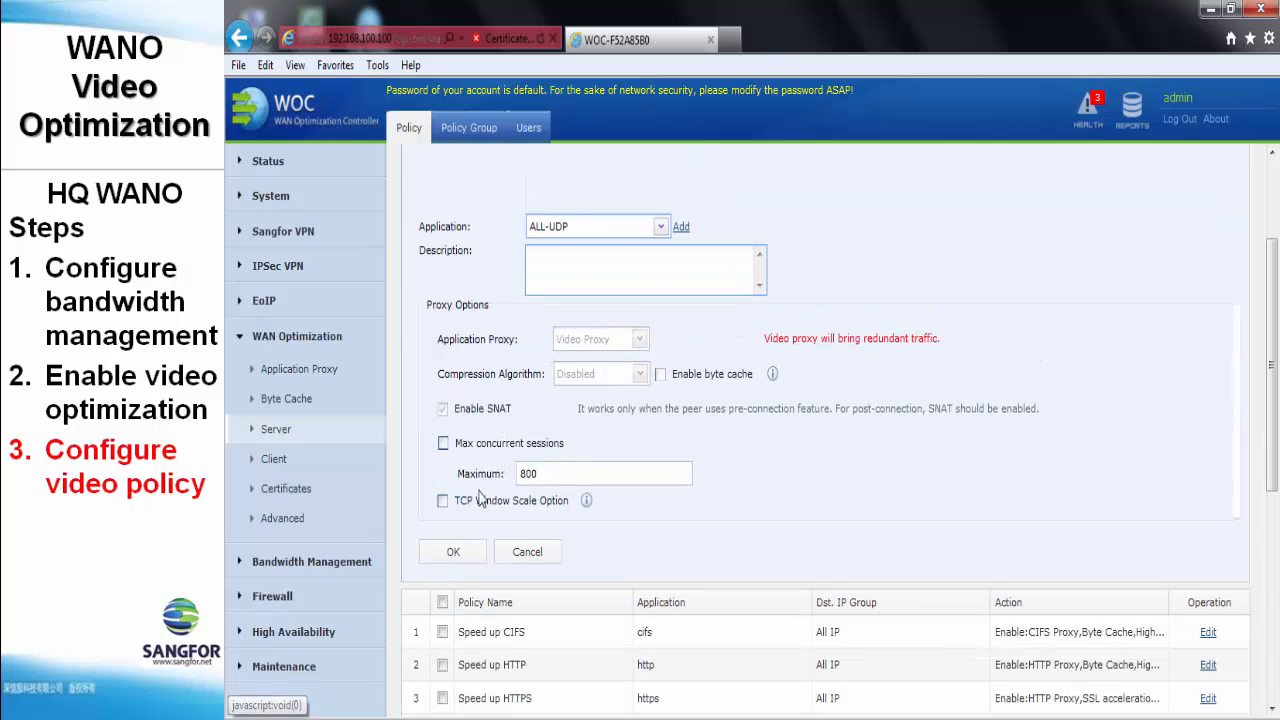
pyautogui.click(460, 443)
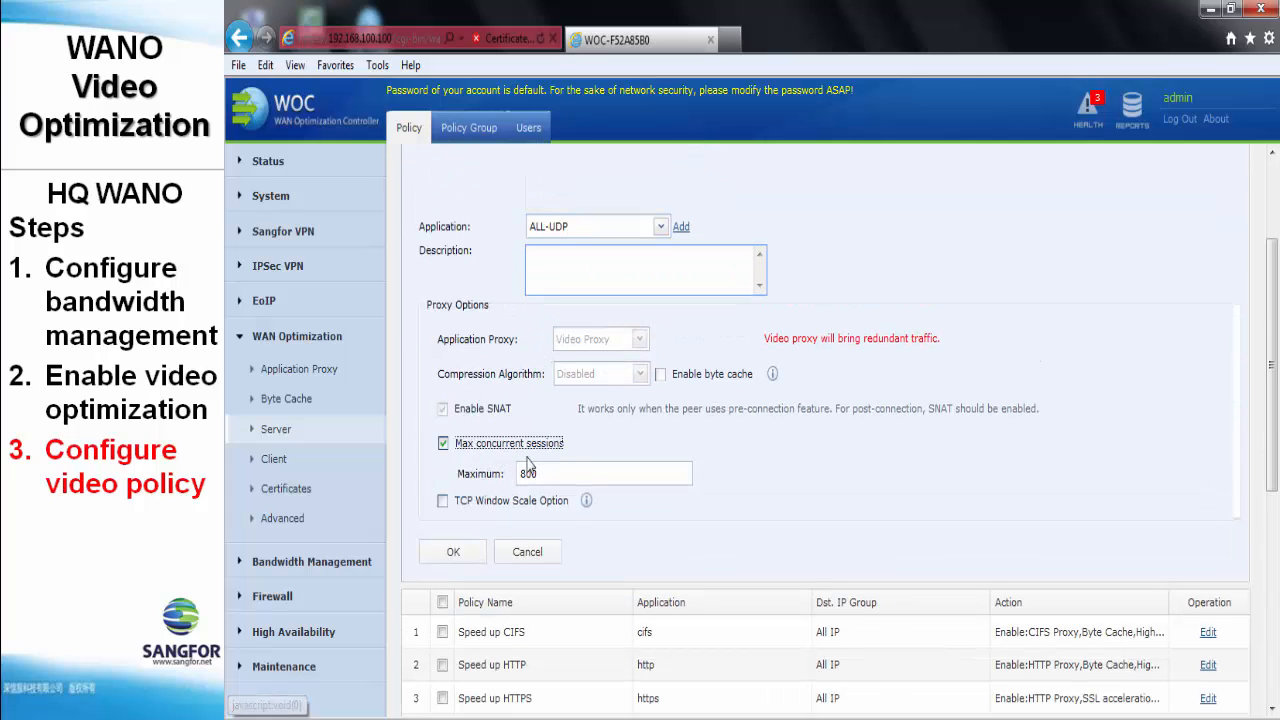
pyautogui.scroll(-3, 470, 455)
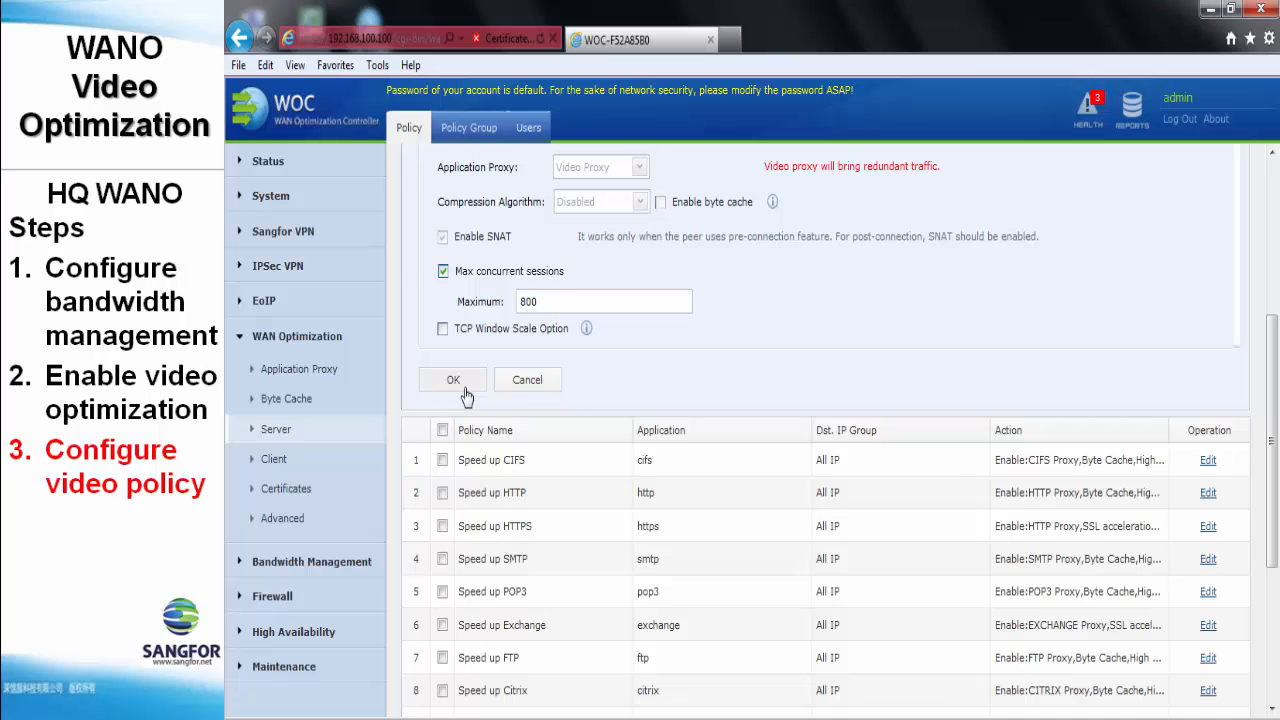
pyautogui.click(464, 389)
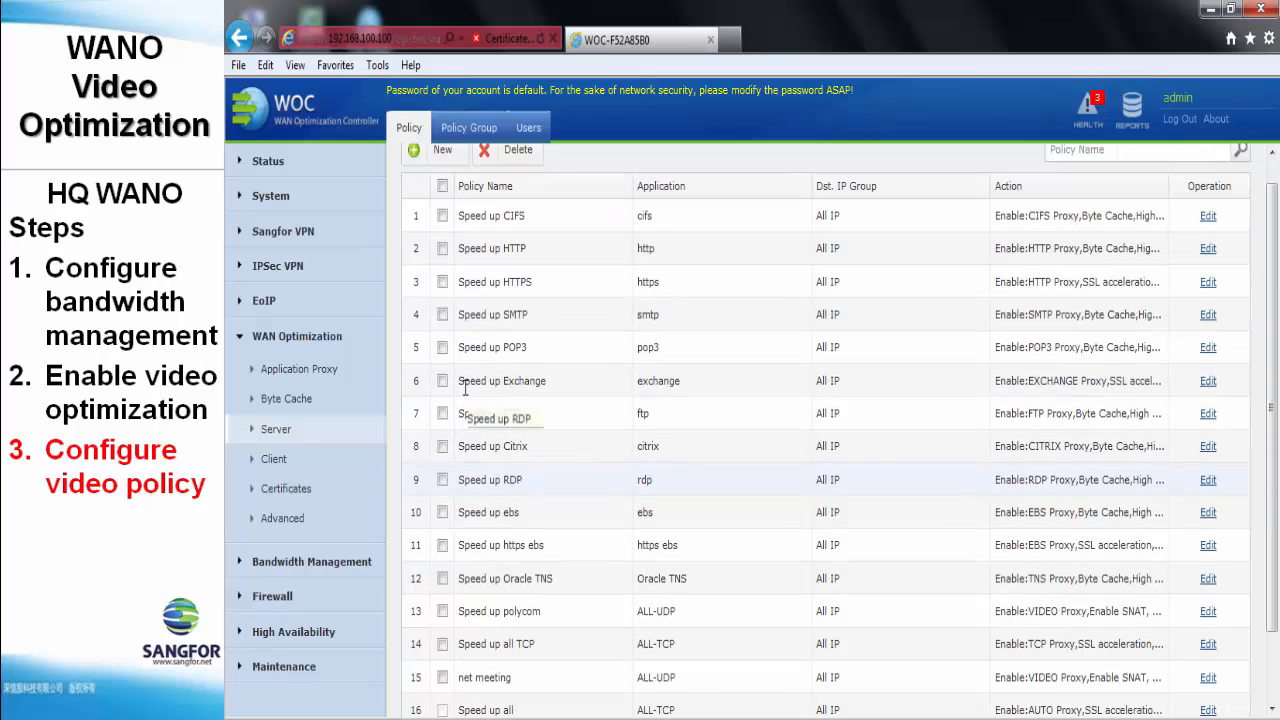
pyautogui.scroll(-2, 464, 410)
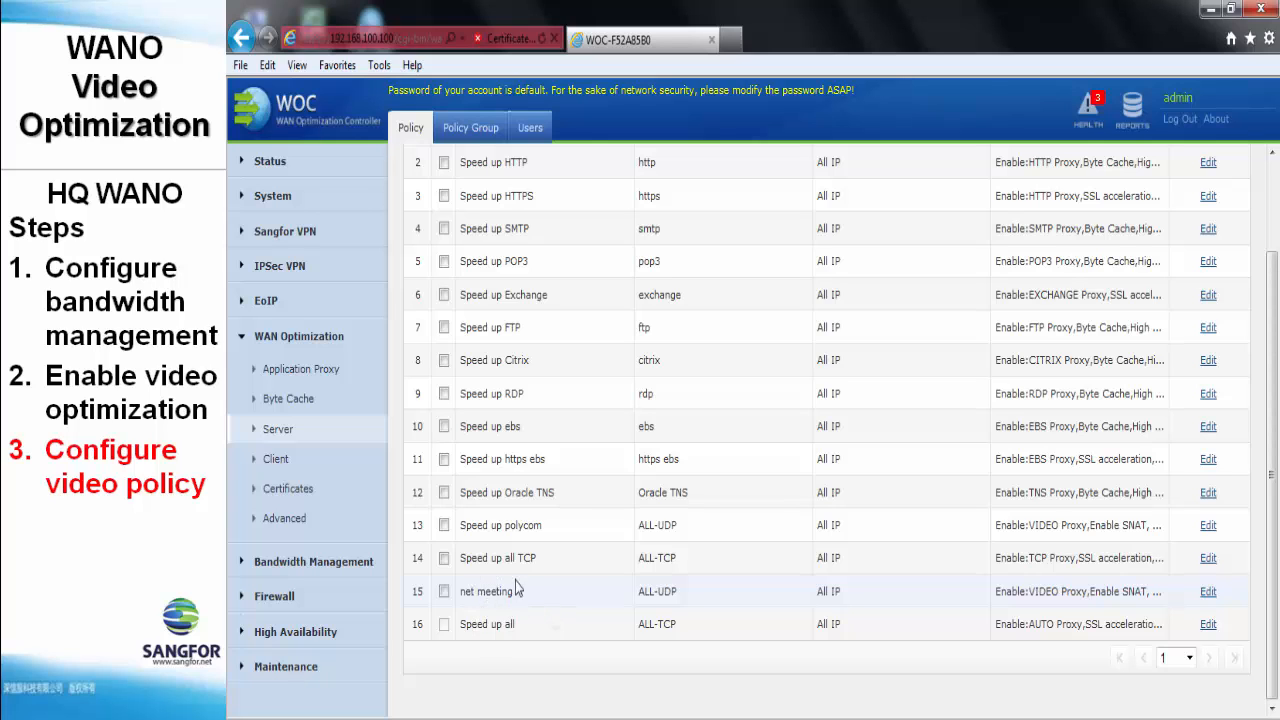
pyautogui.scroll(2, 512, 600)
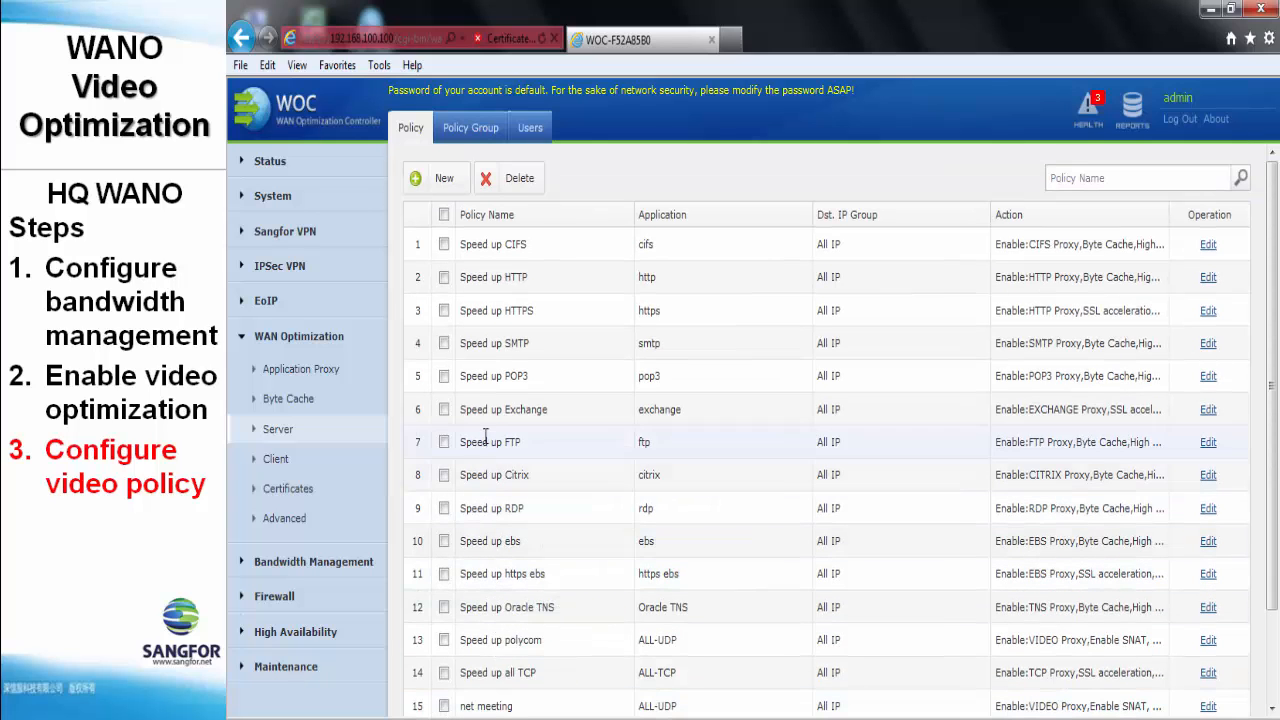
# - Create a 'net meeting' policy group containing the net meeting policy, then view the Users list
pyautogui.click(469, 134)
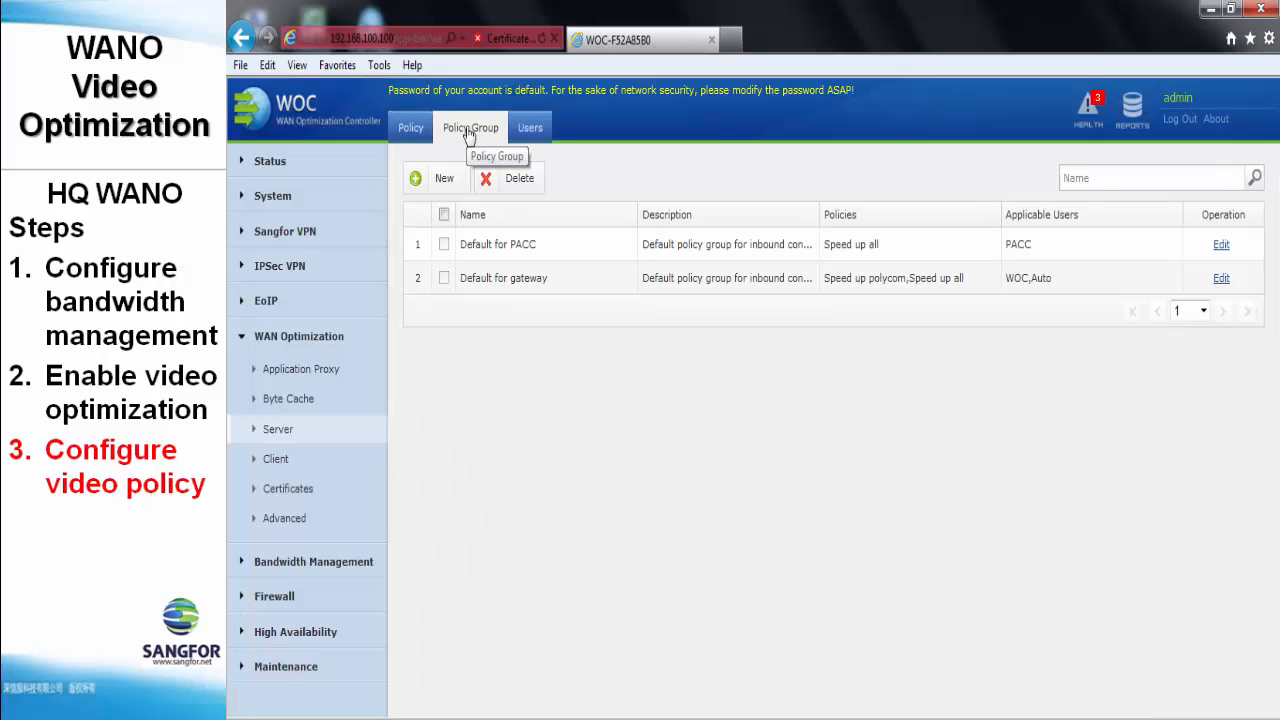
pyautogui.click(447, 183)
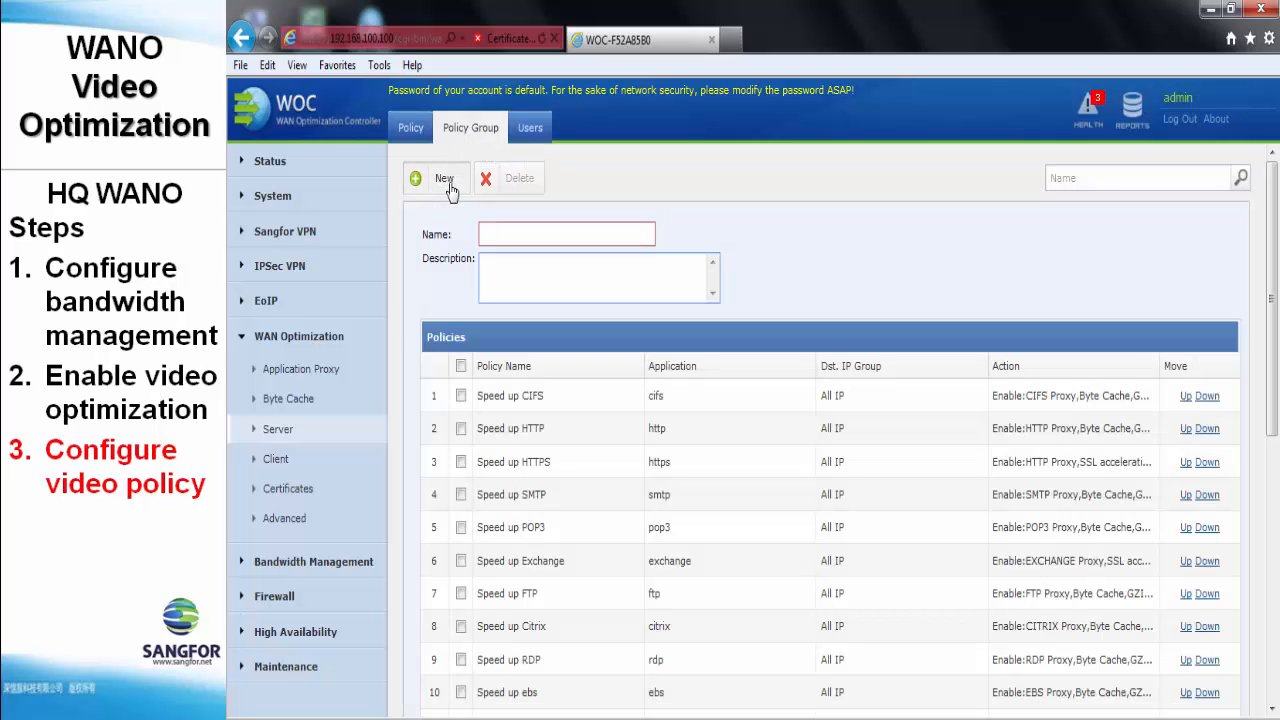
pyautogui.write('meeting')
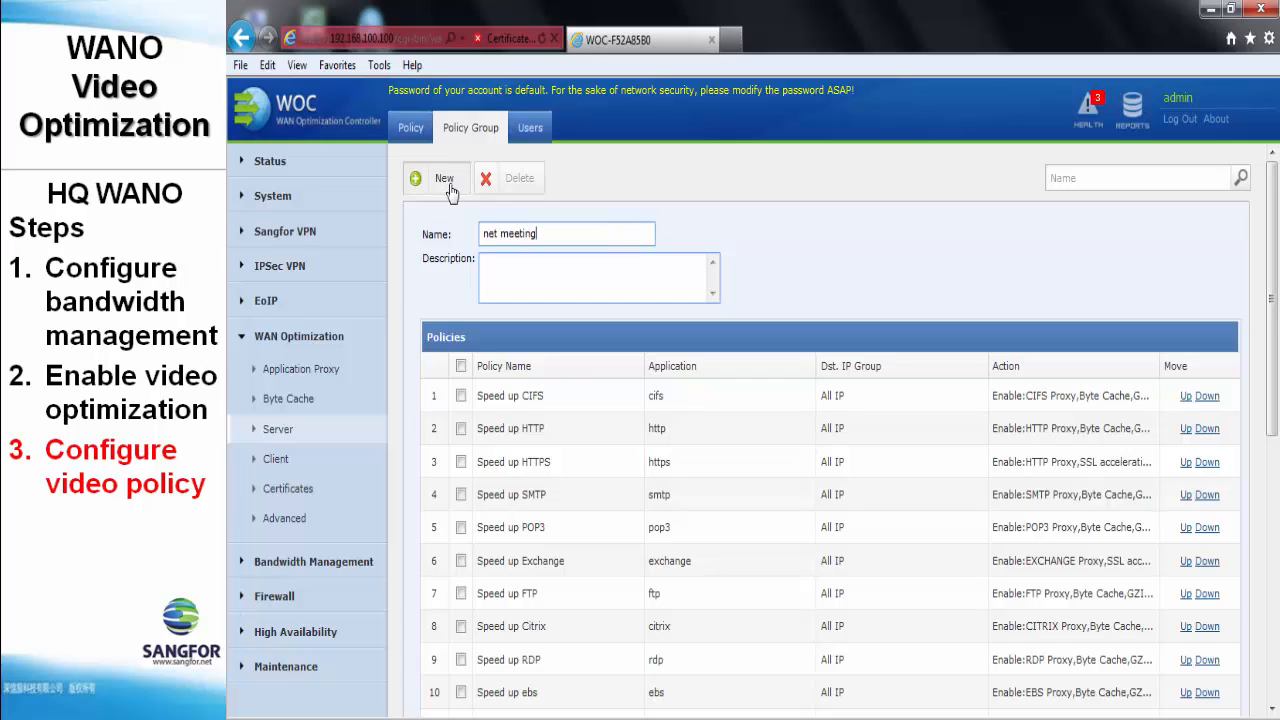
pyautogui.scroll(-3, 445, 295)
pyautogui.scroll(-3, 445, 295)
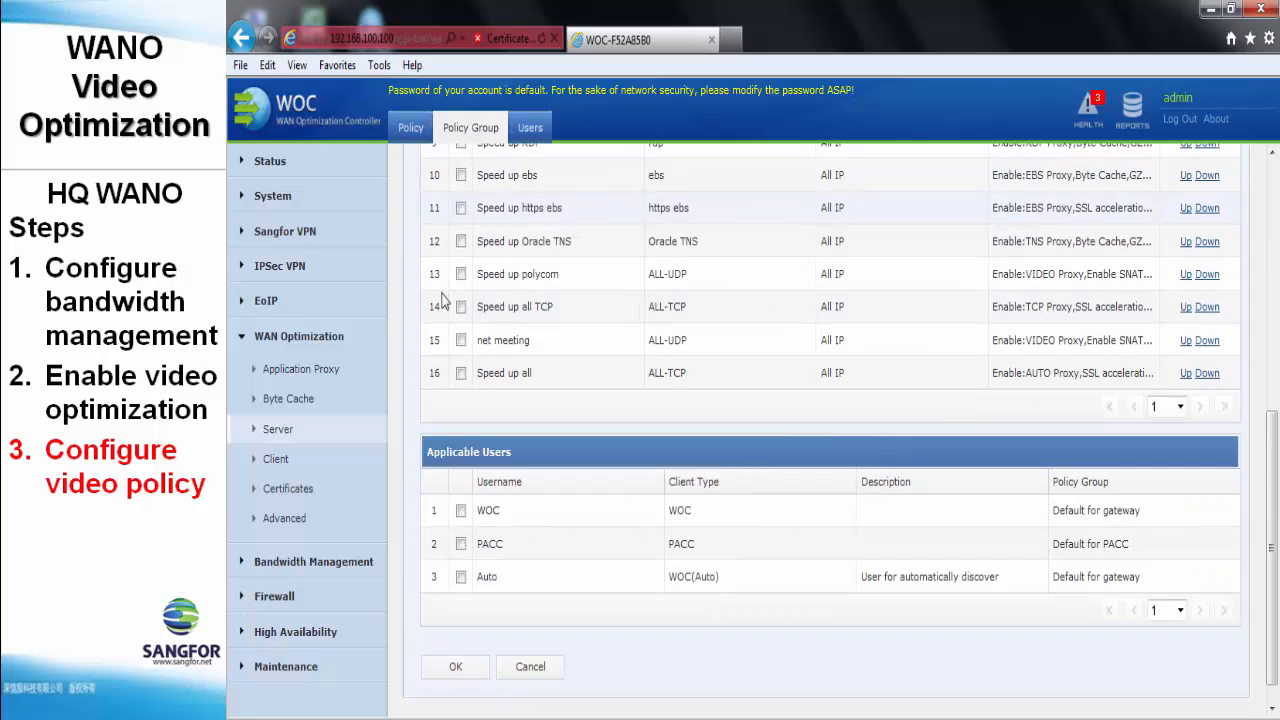
pyautogui.click(461, 341)
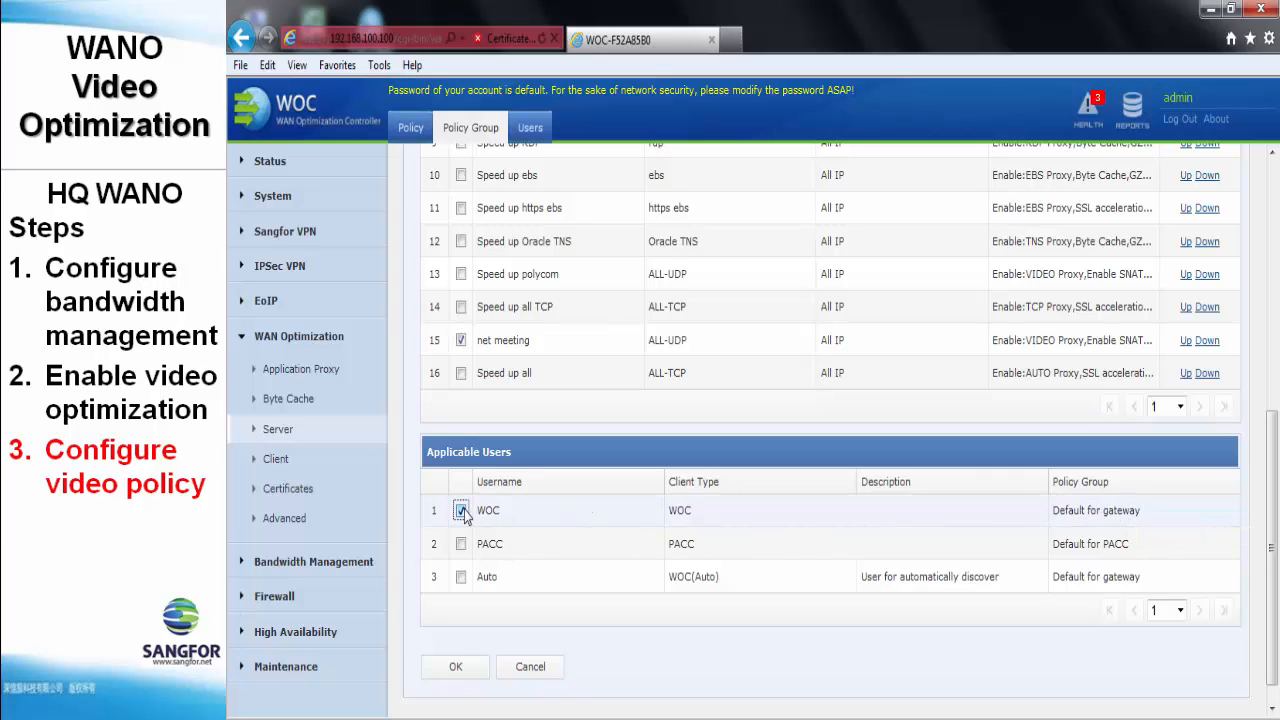
pyautogui.click(458, 667)
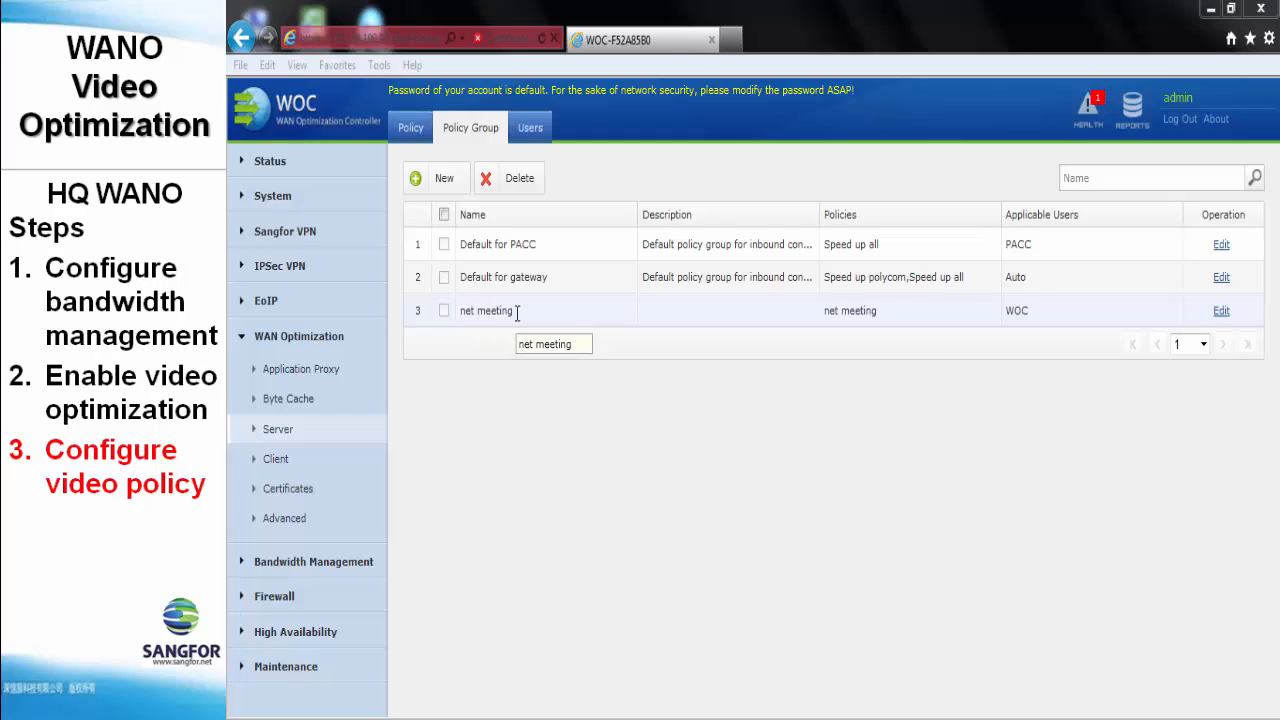
pyautogui.click(530, 128)
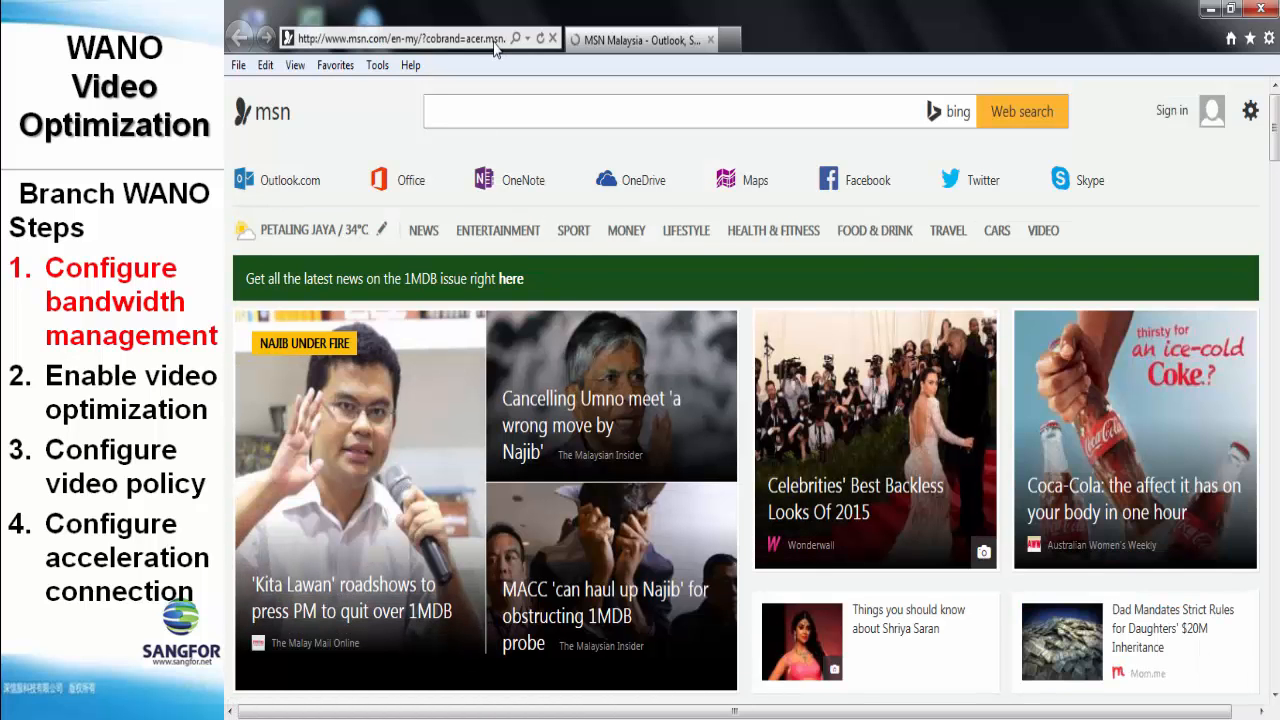
pyautogui.click(493, 40)
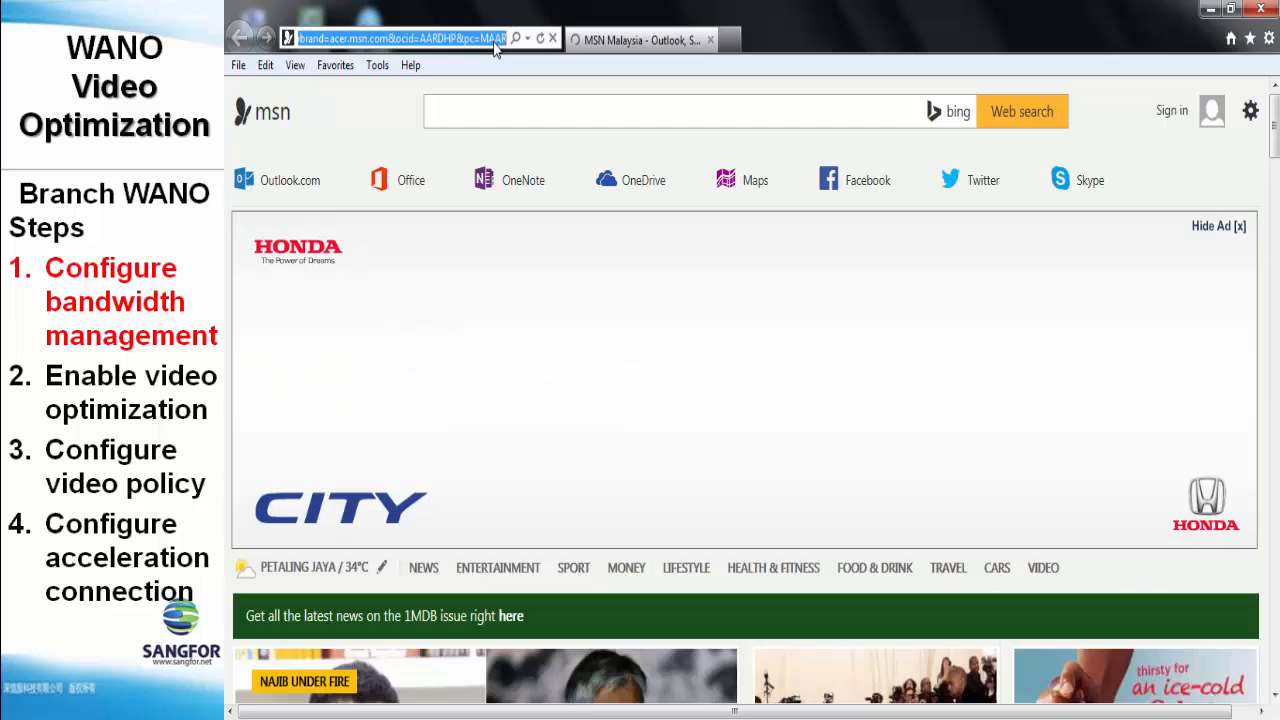
pyautogui.write('https')
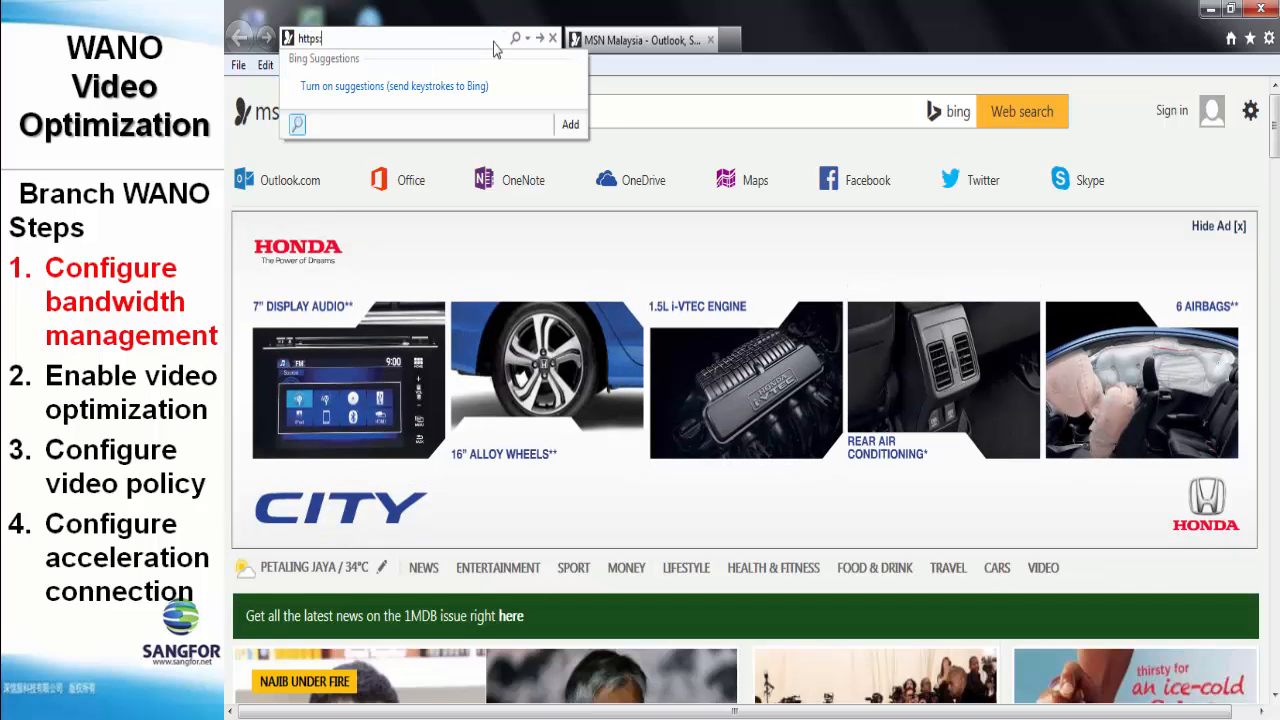
pyautogui.write('://192.200.200.100')
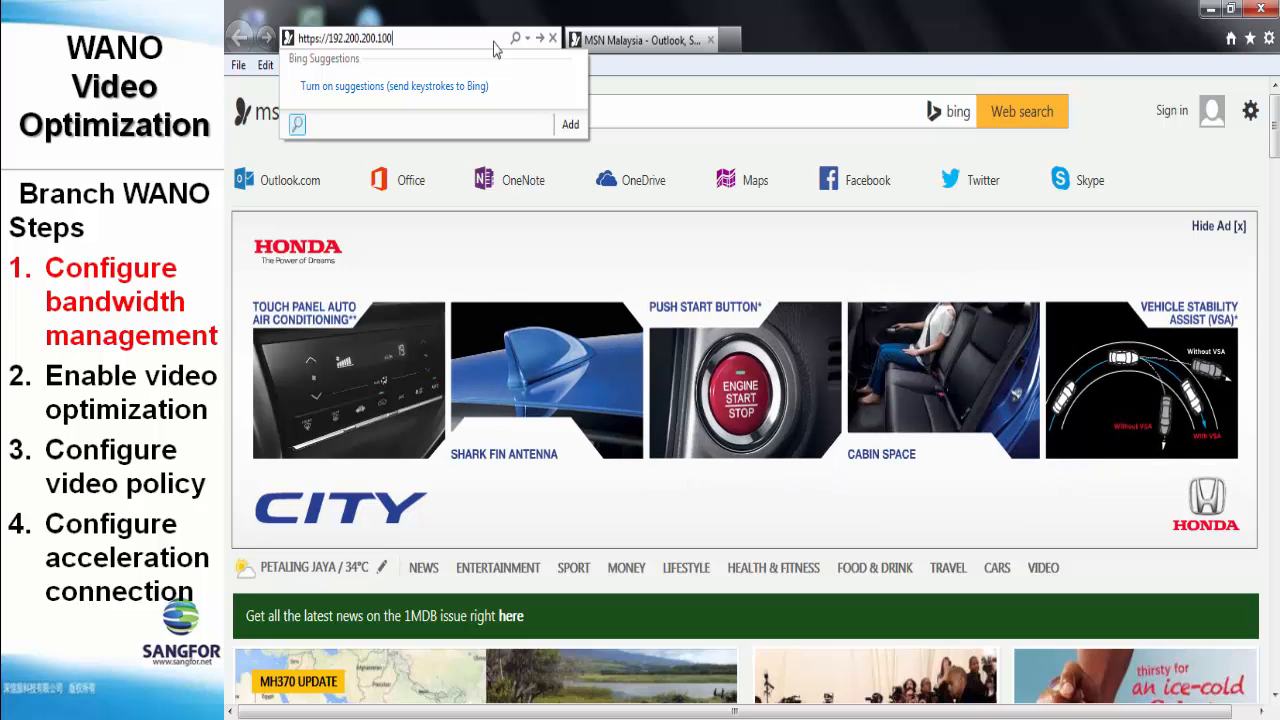
pyautogui.press('Return')
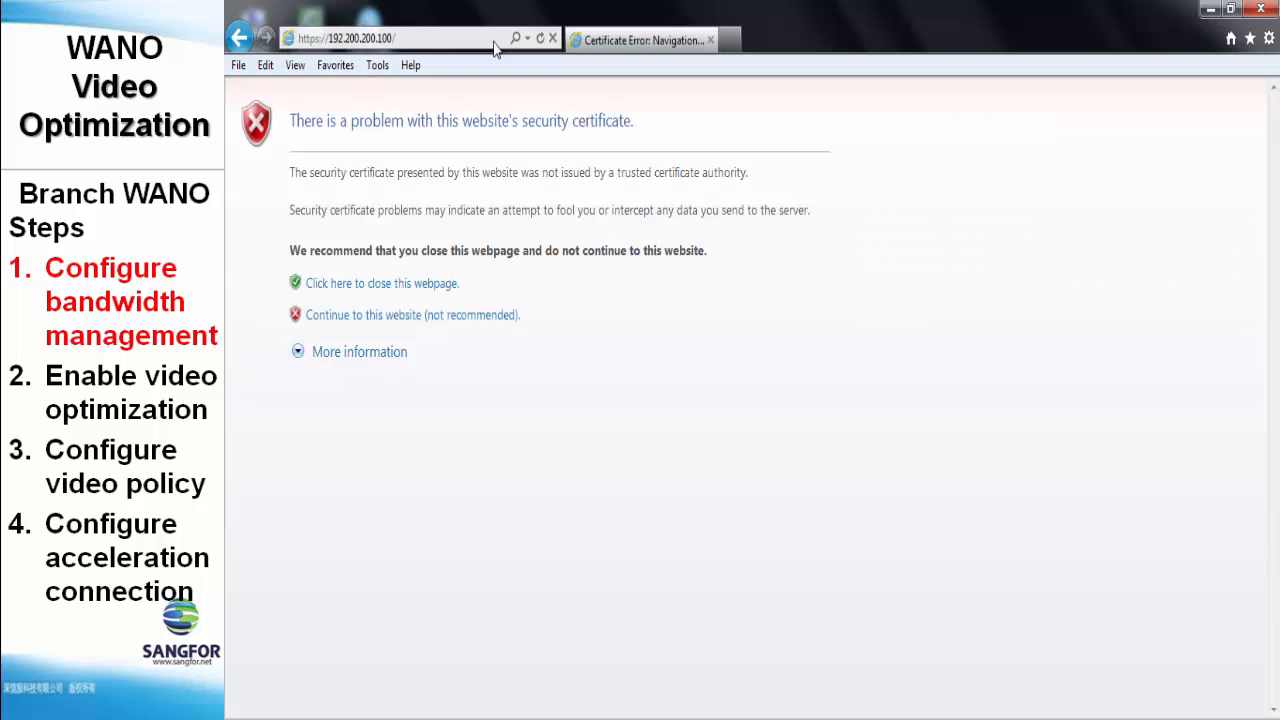
# - Bypass the certificate warning and log in to the branch WOC as admin
pyautogui.click(470, 316)
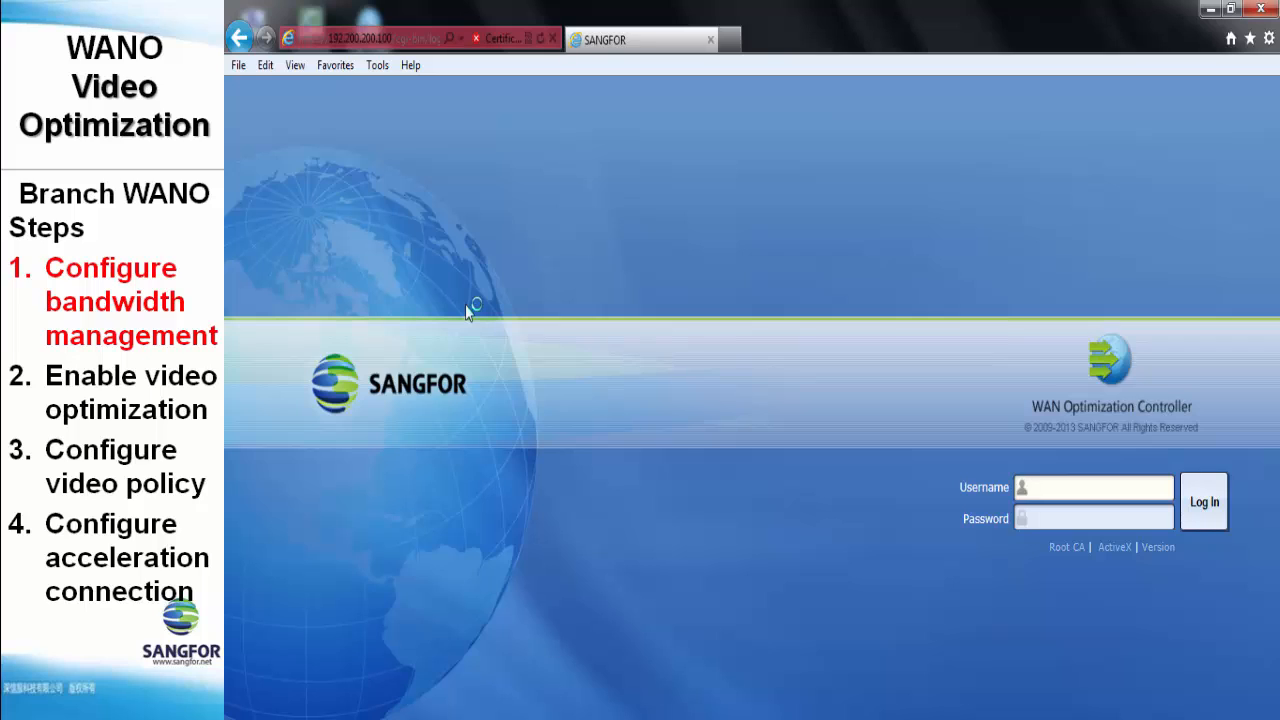
pyautogui.write('admin')
pyautogui.press('Tab')
pyautogui.write('••••')
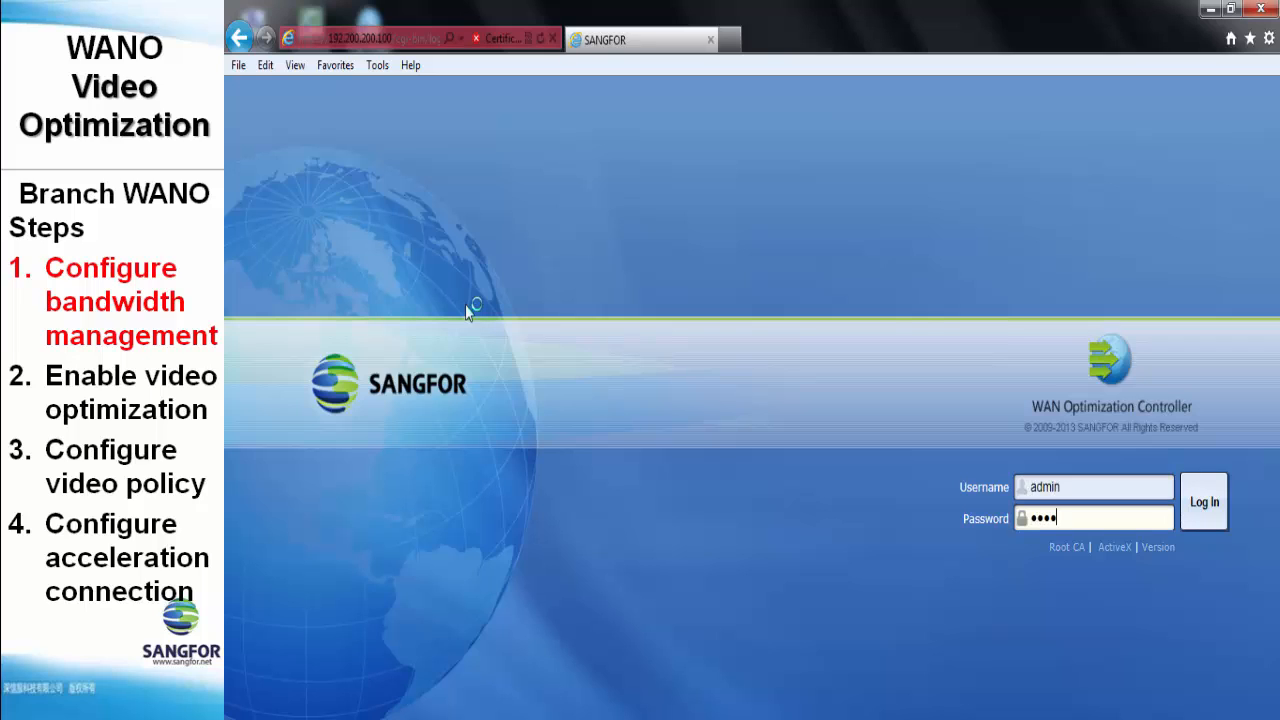
pyautogui.write('••••')
pyautogui.press('Return')
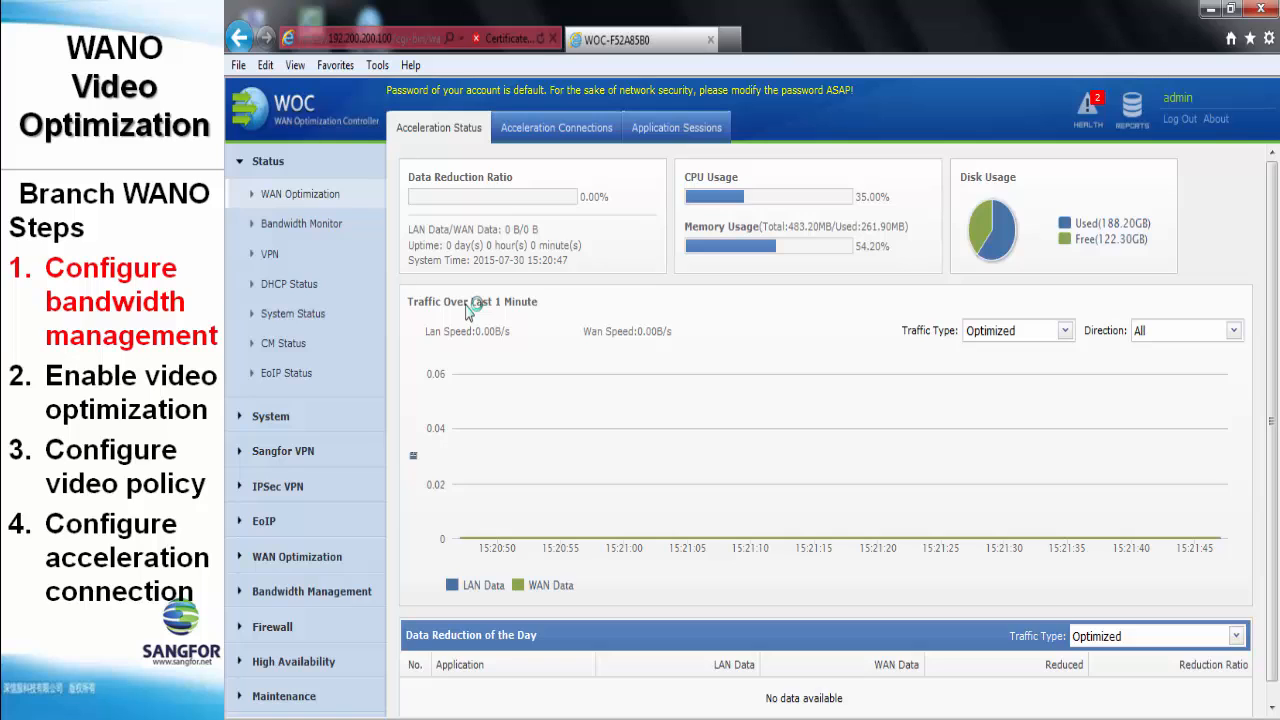
pyautogui.click(356, 593)
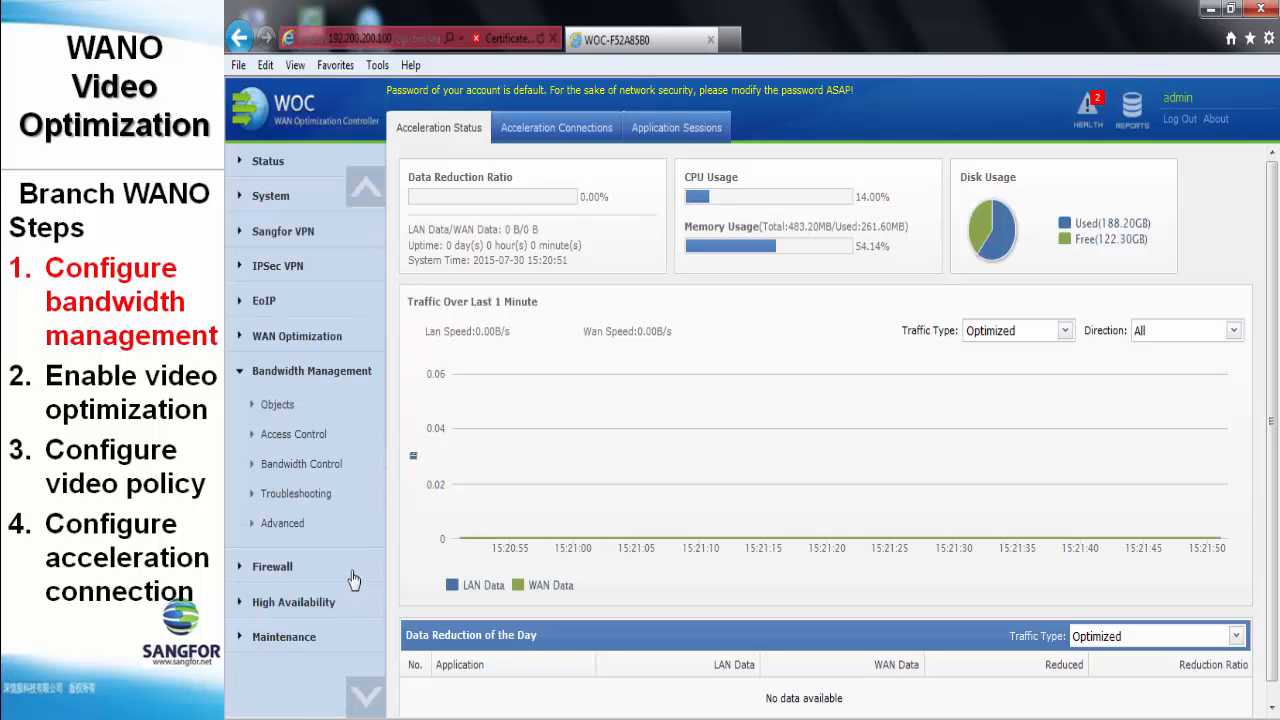
# - On the branch WOC's Virtual Lines, set Line 1 to 5 Mbps outbound and inbound and save
pyautogui.click(350, 472)
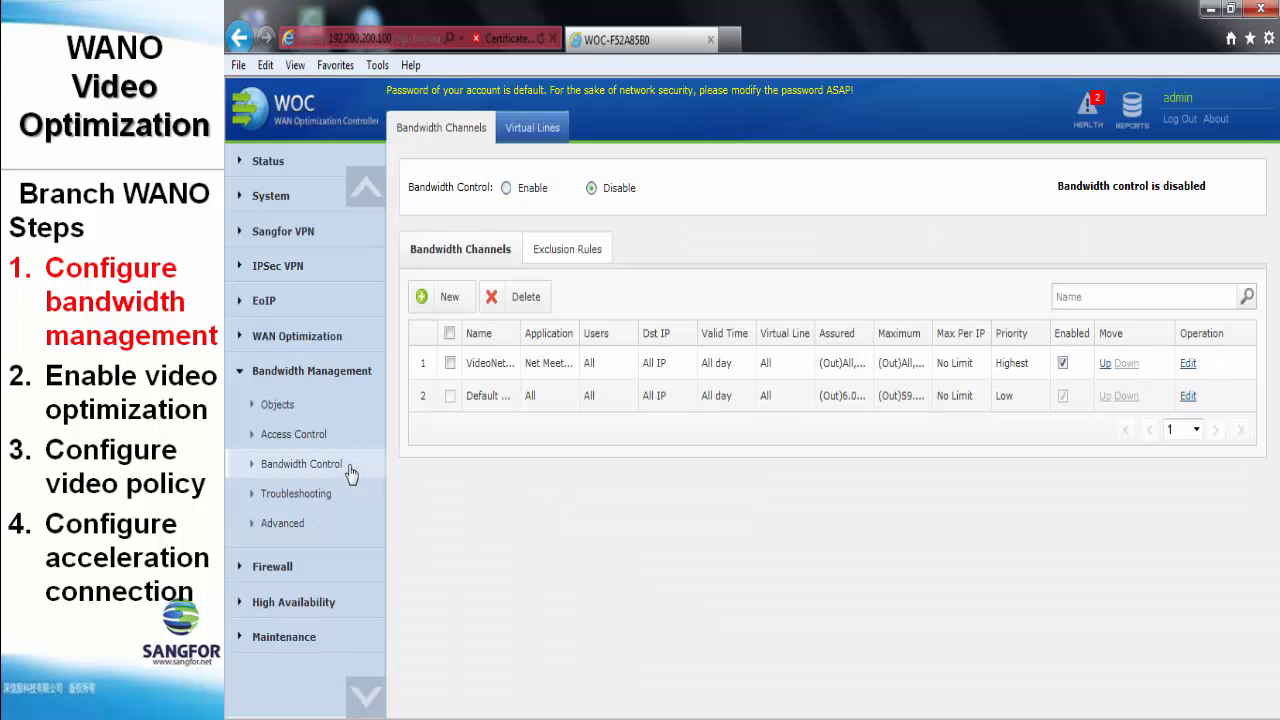
pyautogui.click(545, 133)
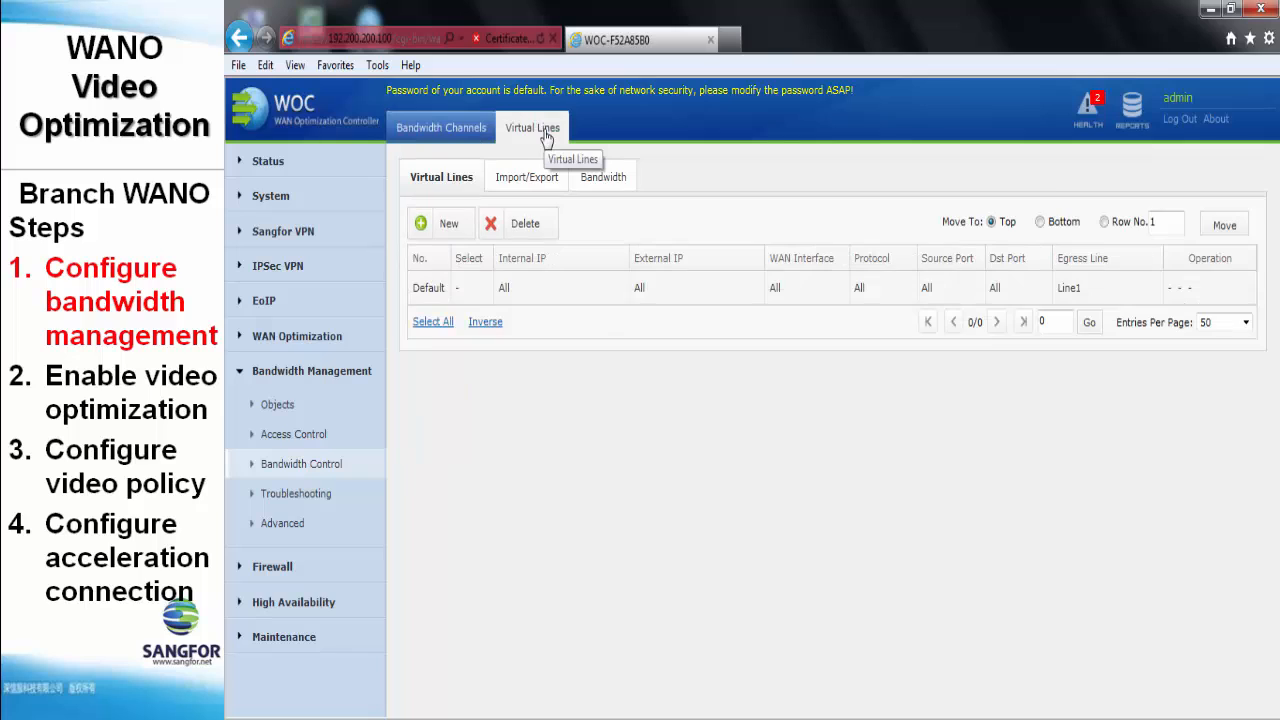
pyautogui.click(600, 185)
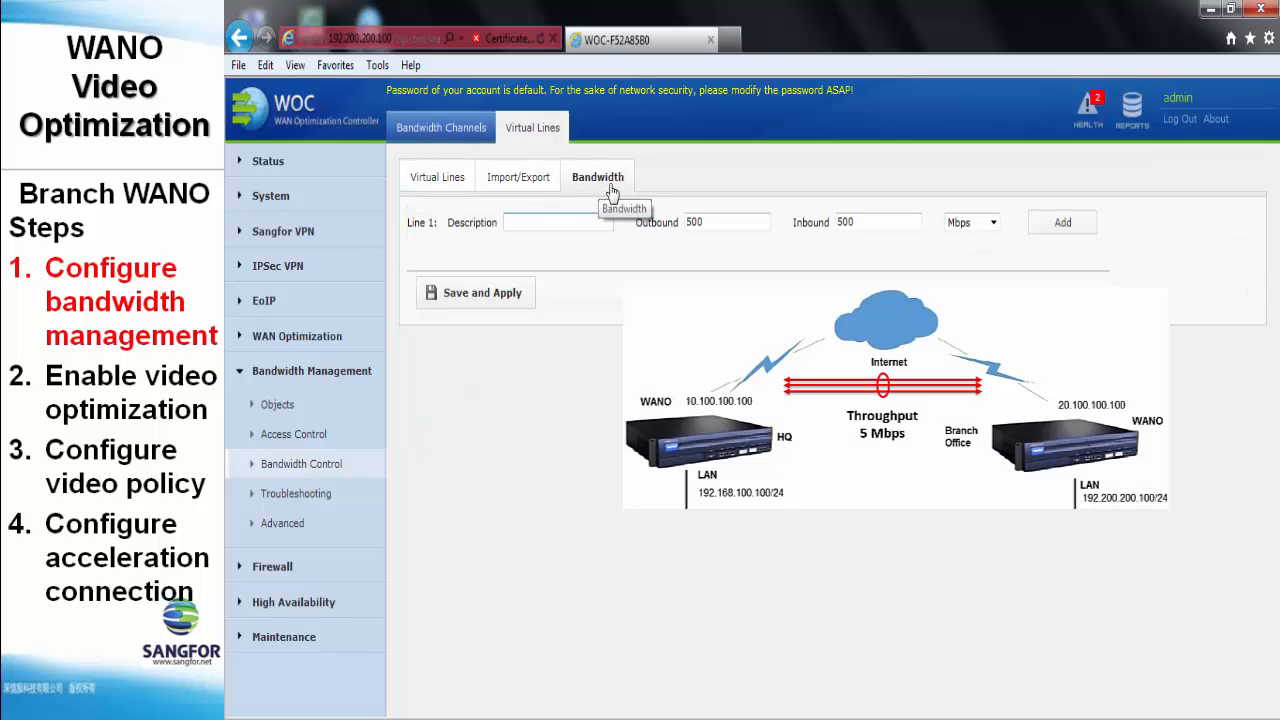
pyautogui.doubleClick(717, 221)
pyautogui.write('5')
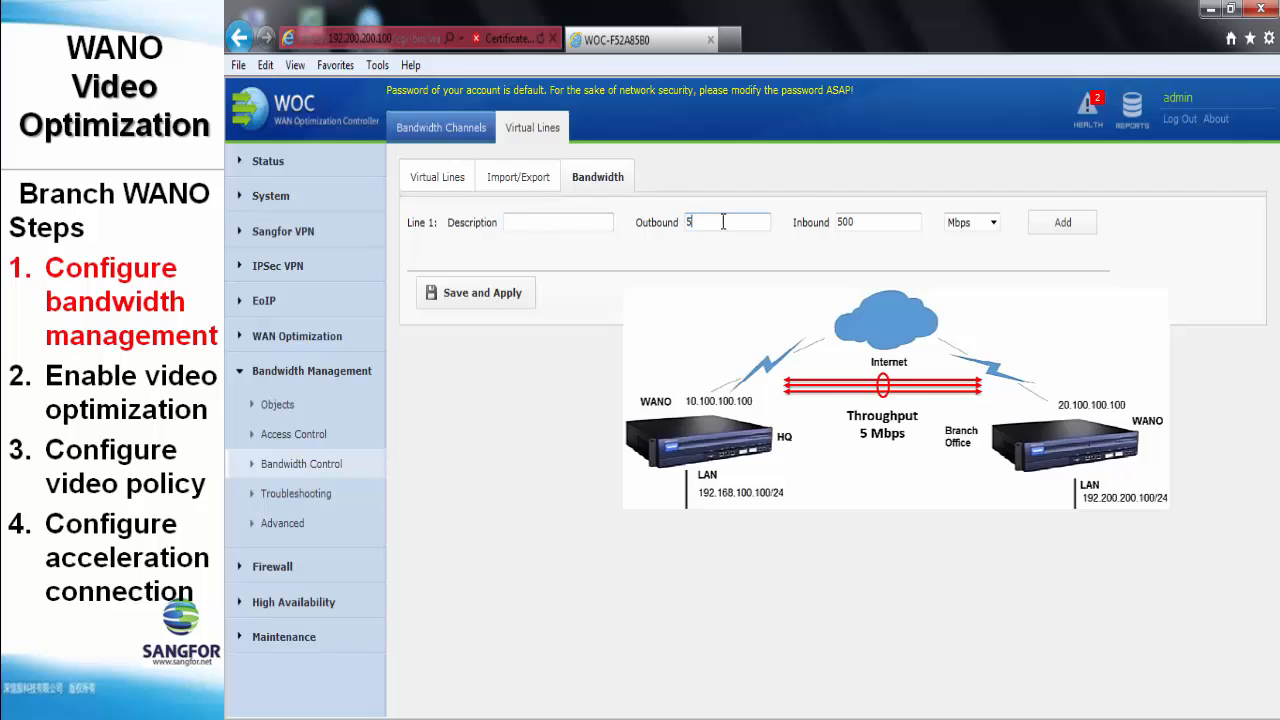
pyautogui.doubleClick(879, 218)
pyautogui.write('5')
pyautogui.click(491, 303)
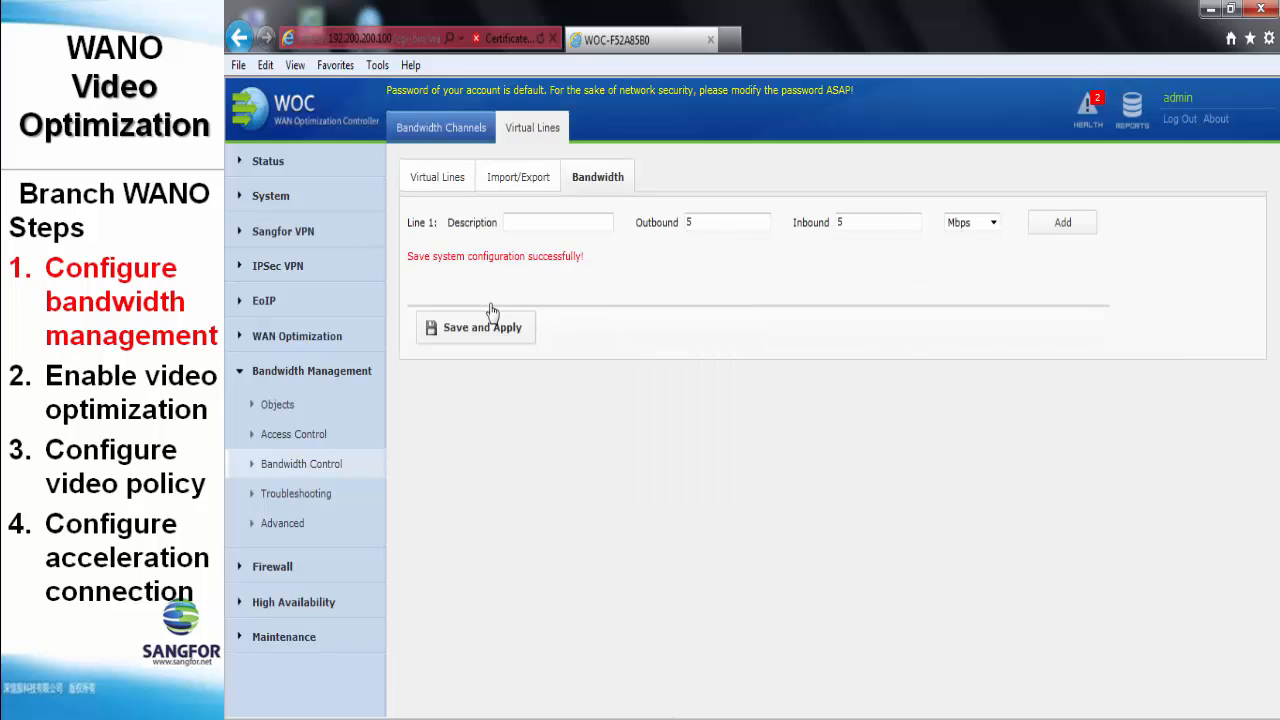
# - Enable bandwidth control from the Bandwidth Channels list and confirm the prompt
pyautogui.click(458, 138)
pyautogui.click(506, 189)
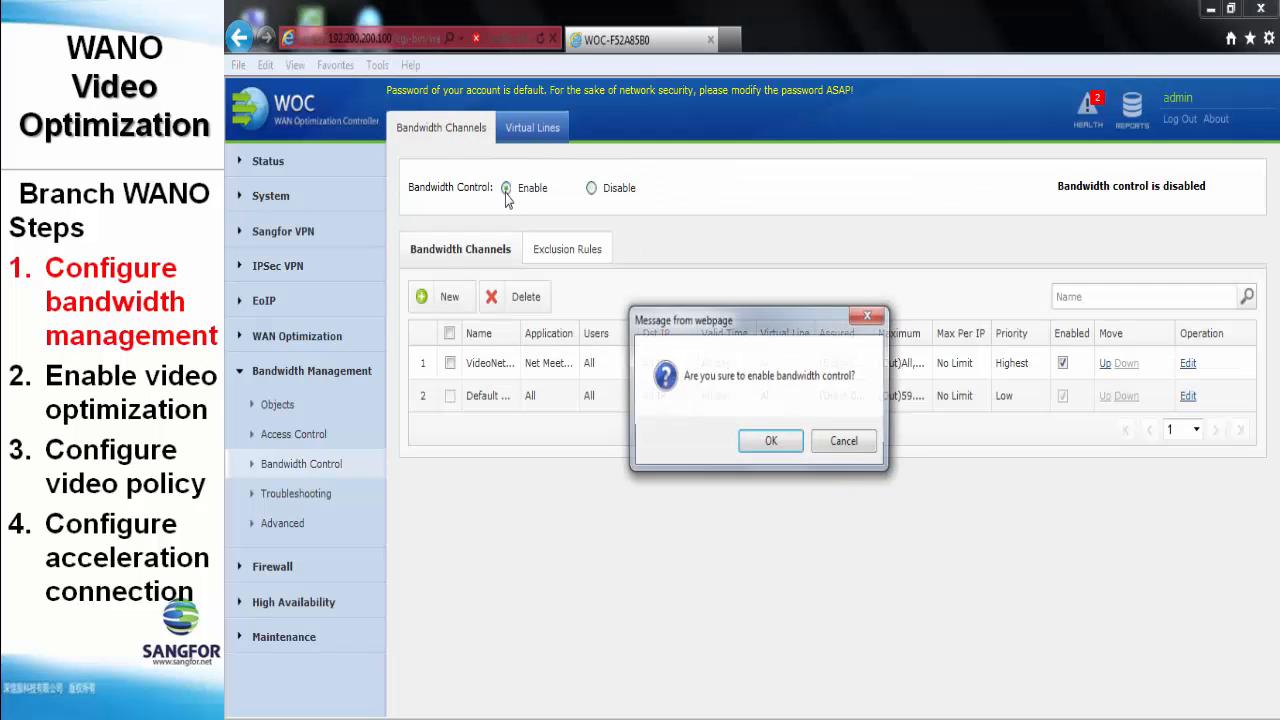
pyautogui.click(770, 442)
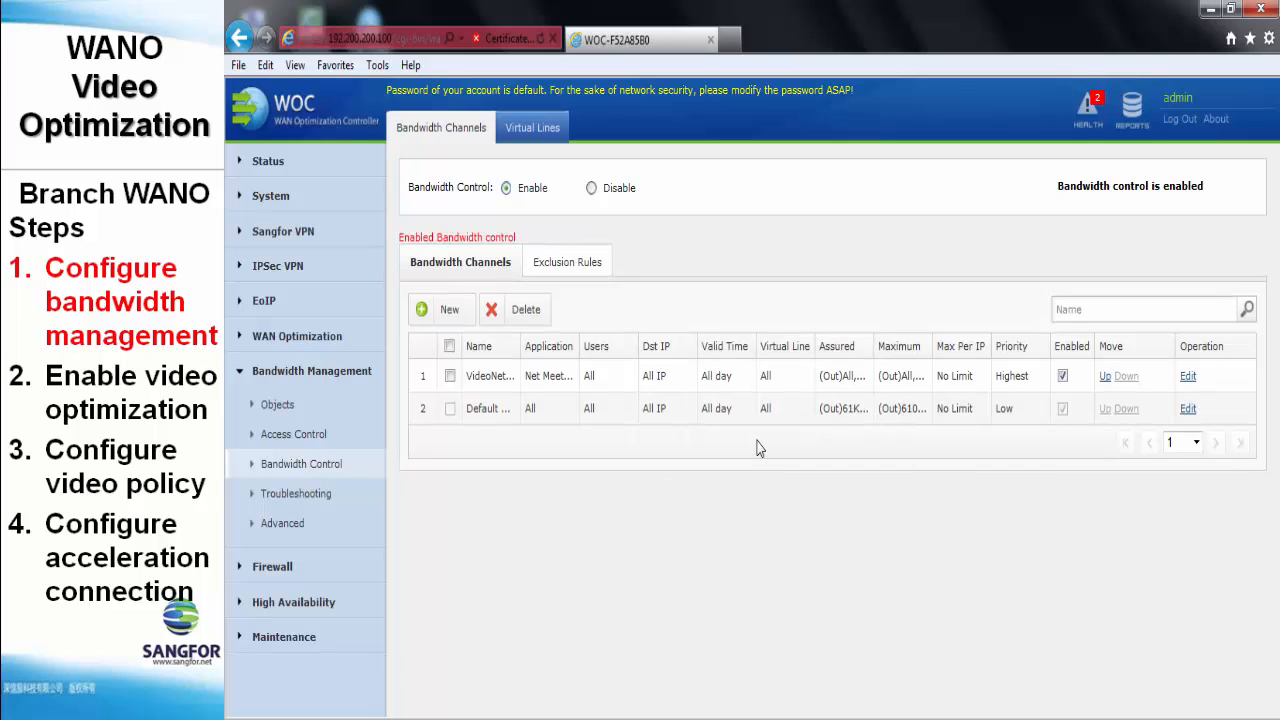
# - Create a new bandwidth channel named net meeting, restricted to the Net Meeting application category
pyautogui.click(437, 323)
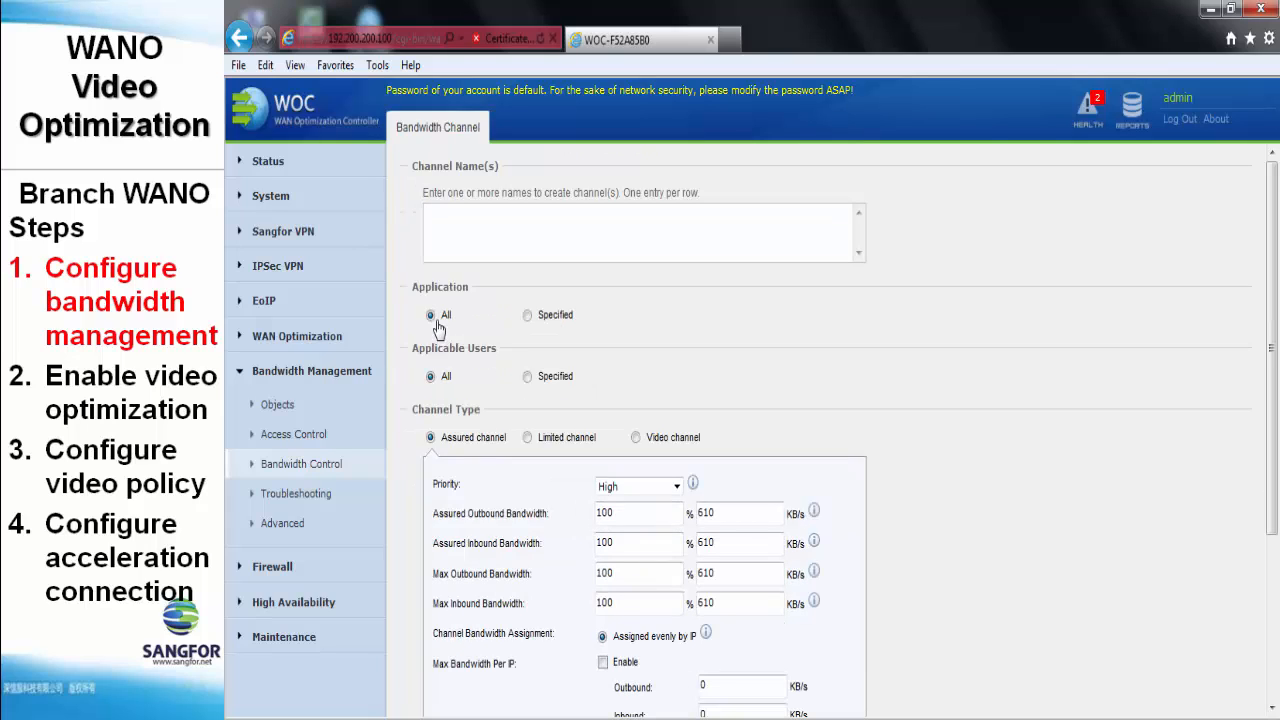
pyautogui.write('net meeting')
pyautogui.click(532, 318)
pyautogui.click(478, 358)
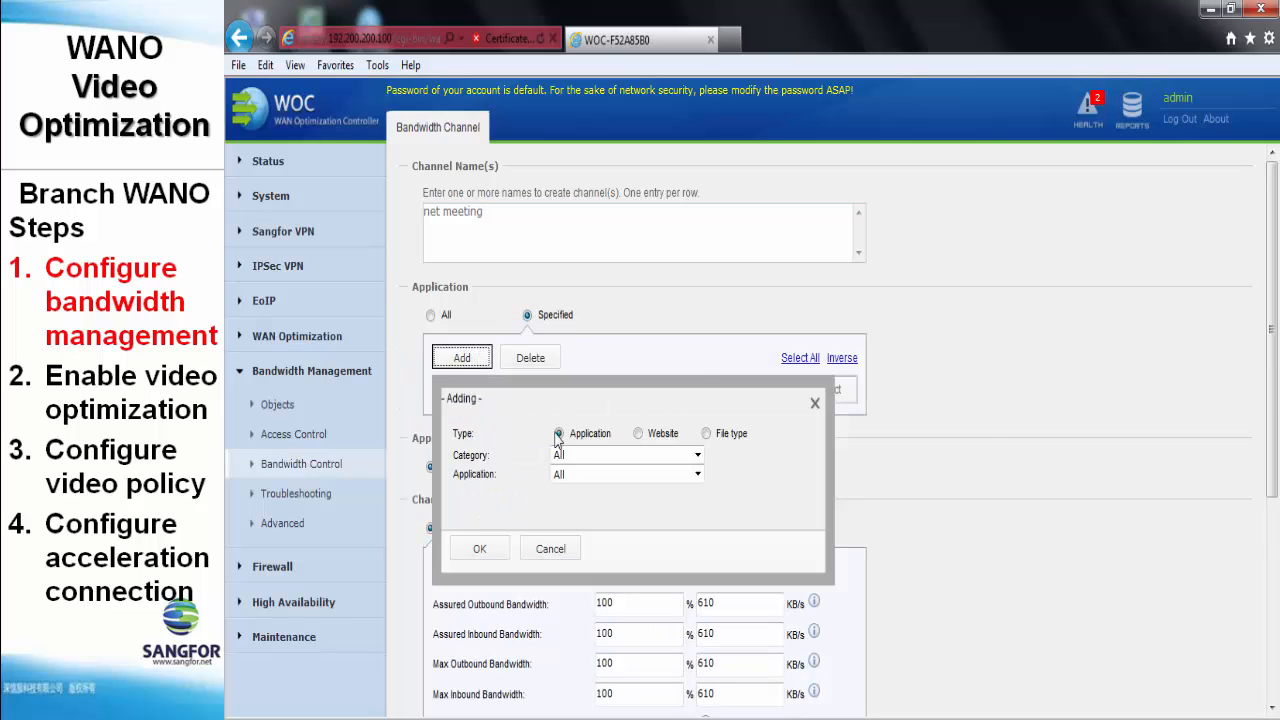
pyautogui.click(576, 455)
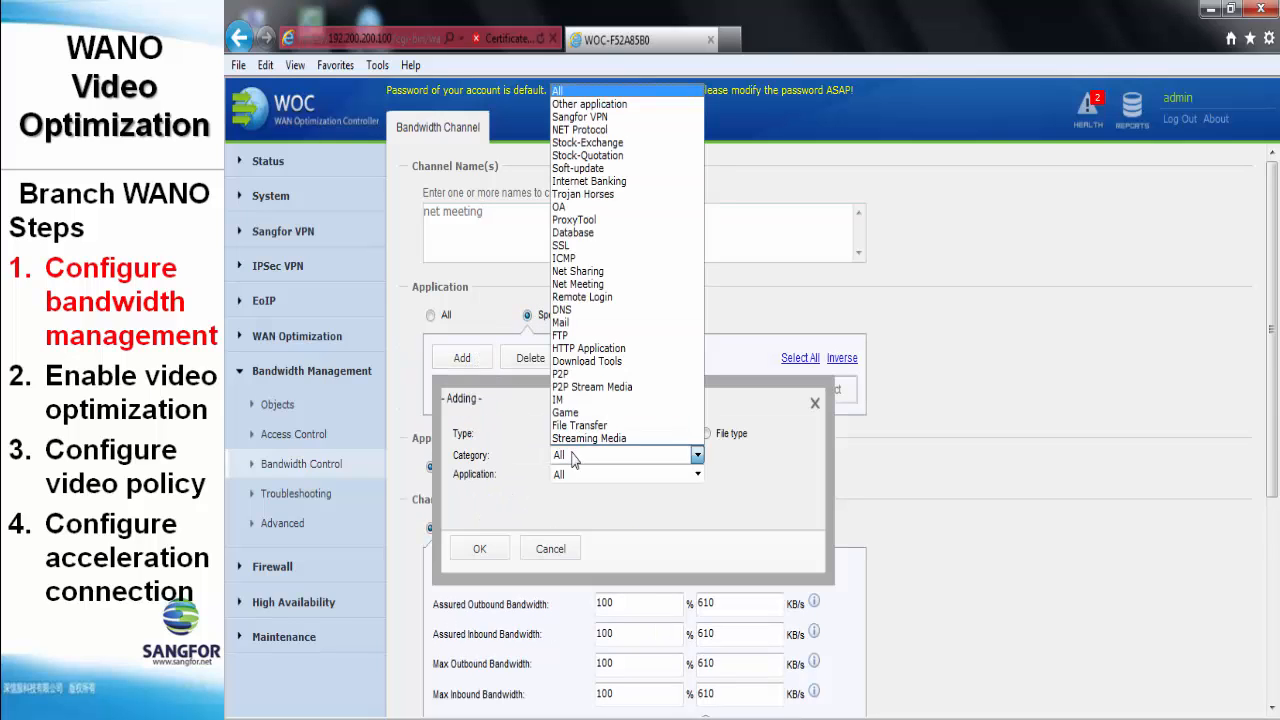
pyautogui.click(578, 285)
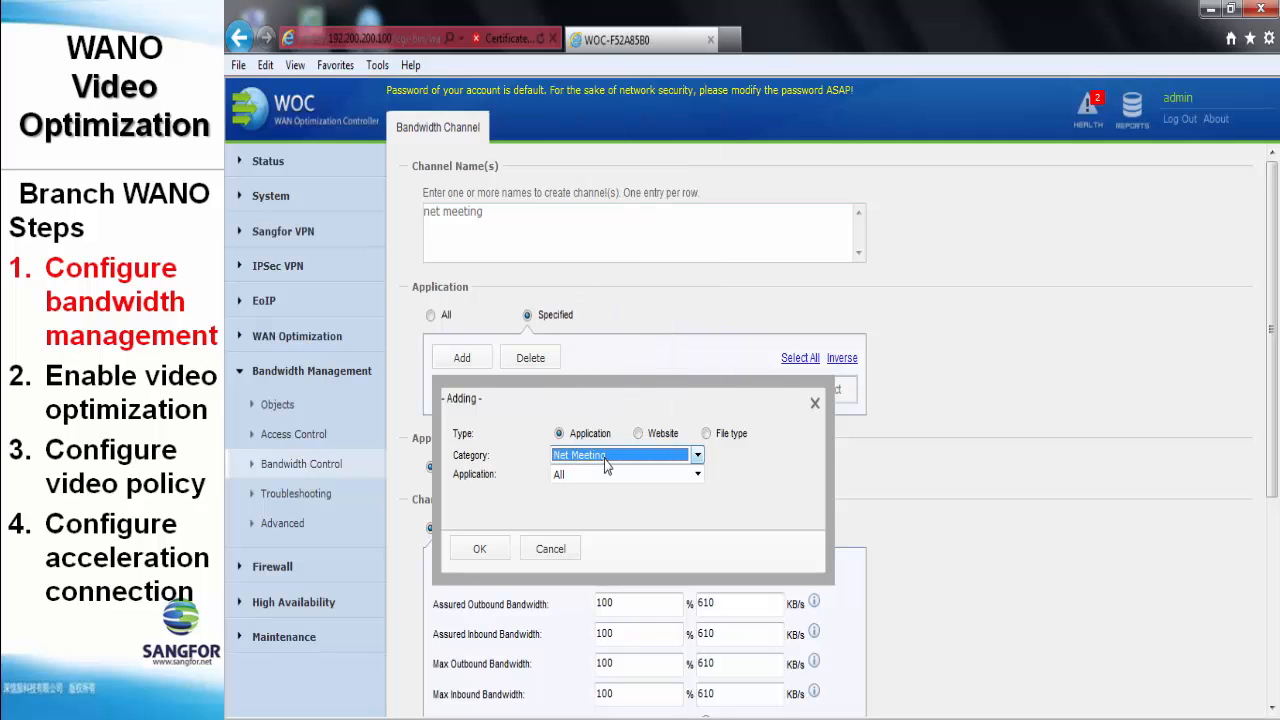
pyautogui.click(503, 551)
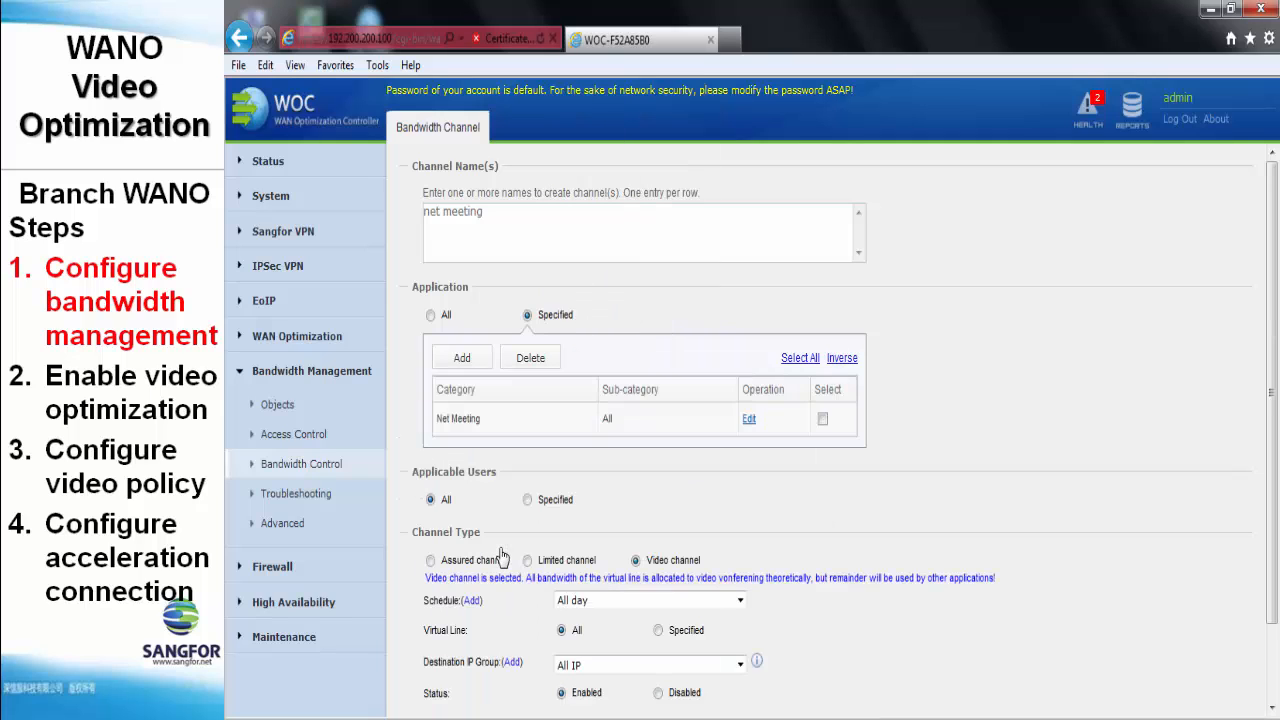
# - Make the net meeting channel a video channel and save it
pyautogui.scroll(-2, 512, 500)
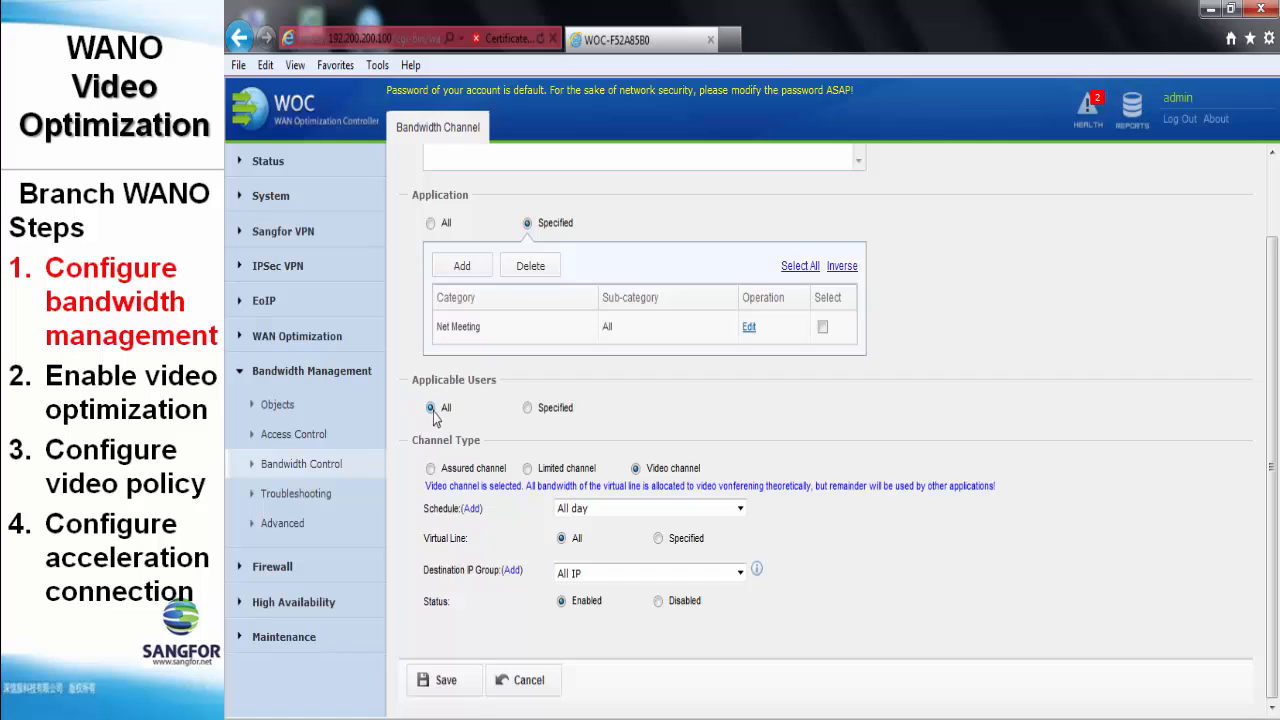
pyautogui.click(635, 468)
pyautogui.click(446, 688)
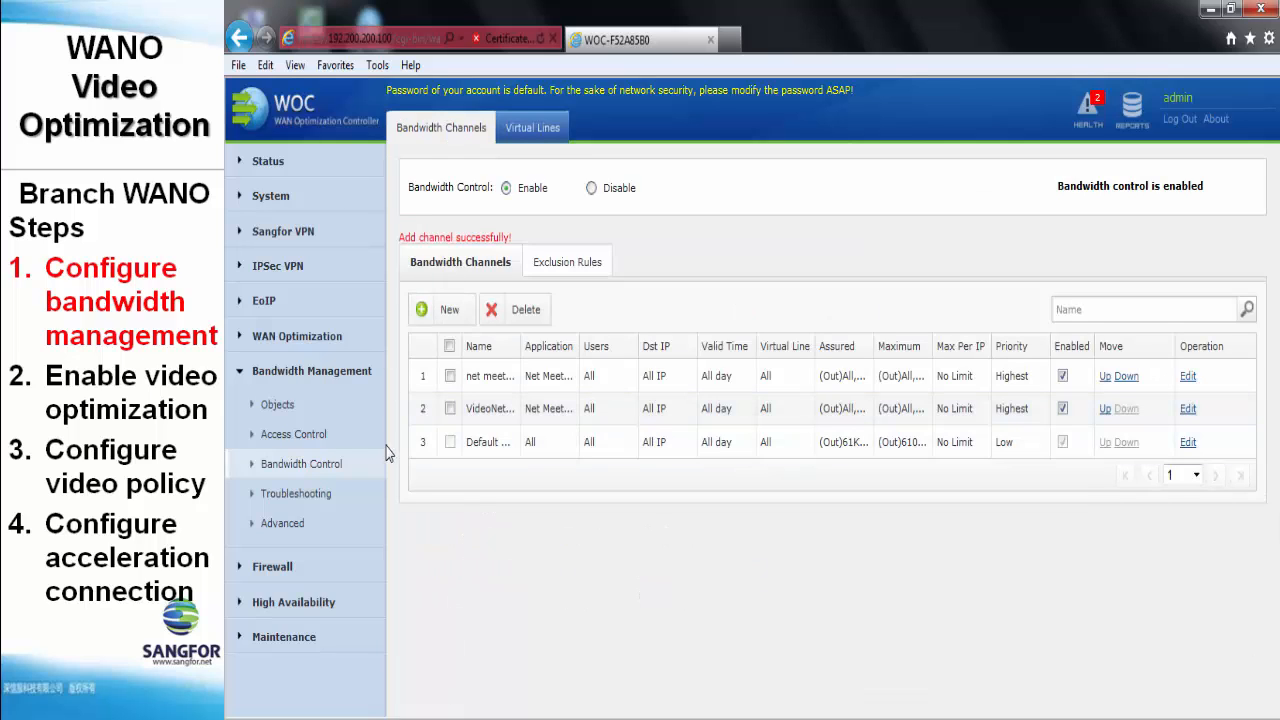
pyautogui.click(304, 526)
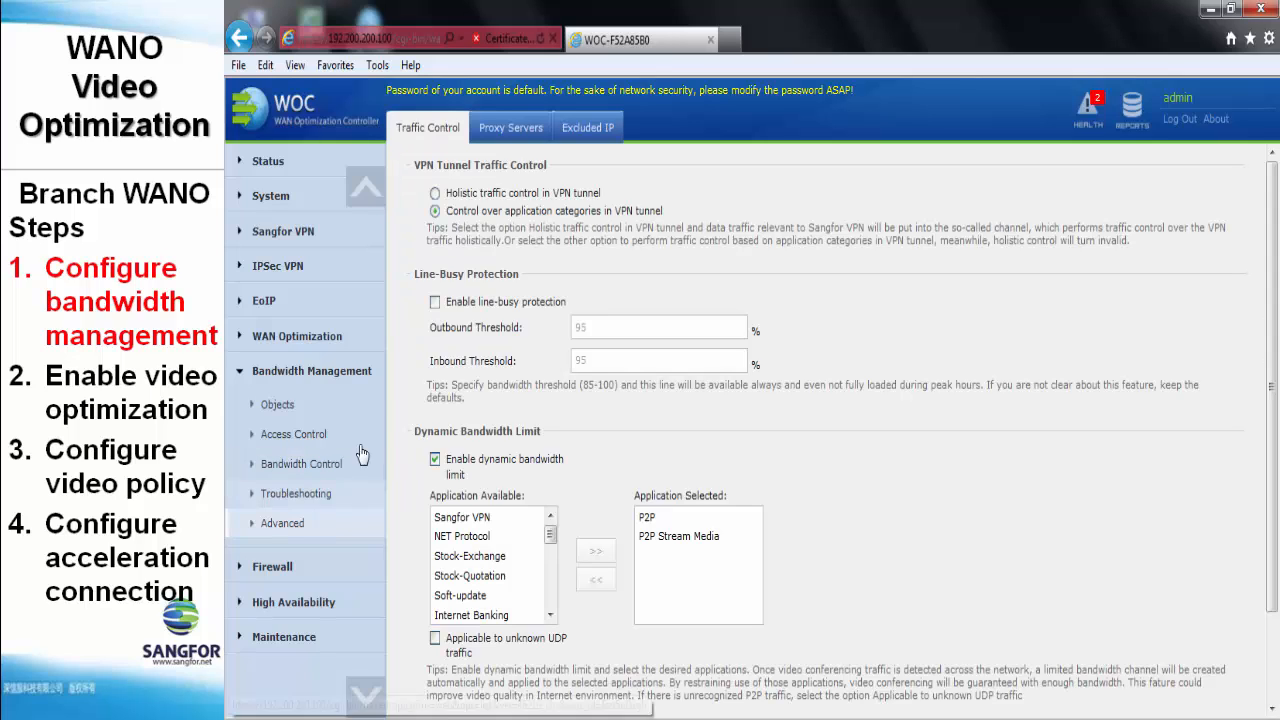
# - Choose holistic traffic control in the VPN tunnel, enable 95% line-busy protection, and save and apply
pyautogui.click(468, 194)
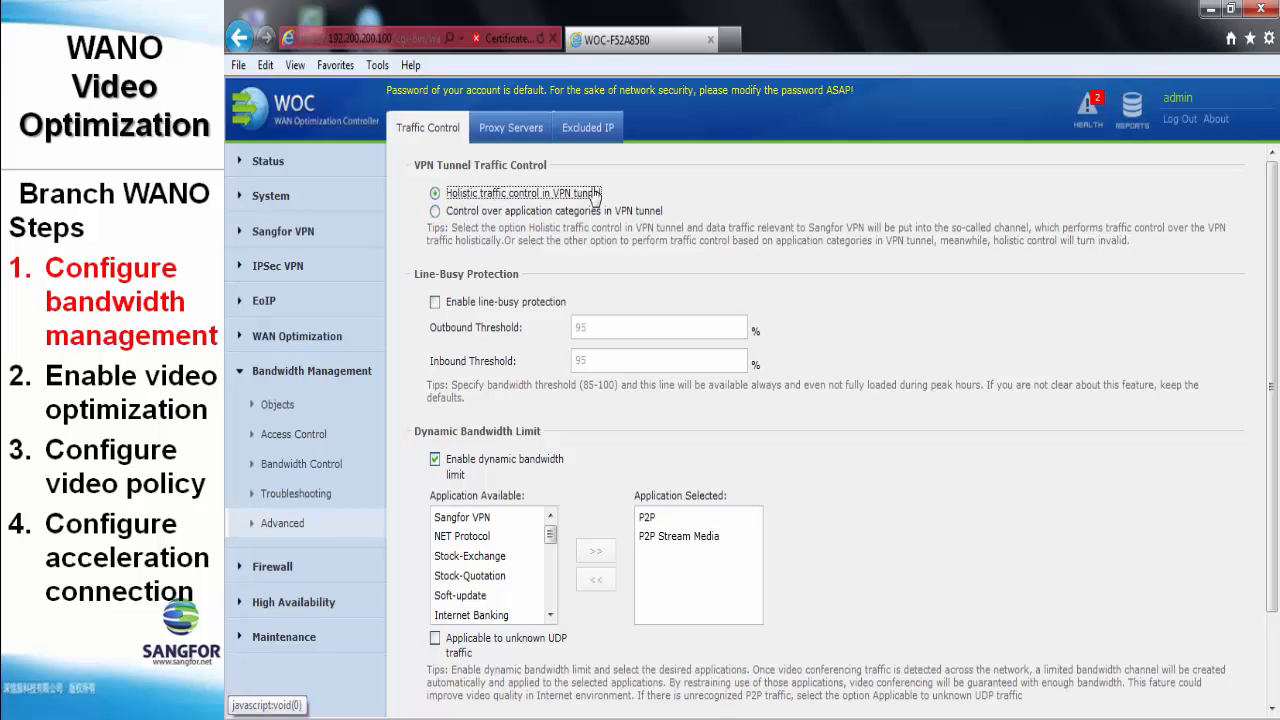
pyautogui.click(466, 302)
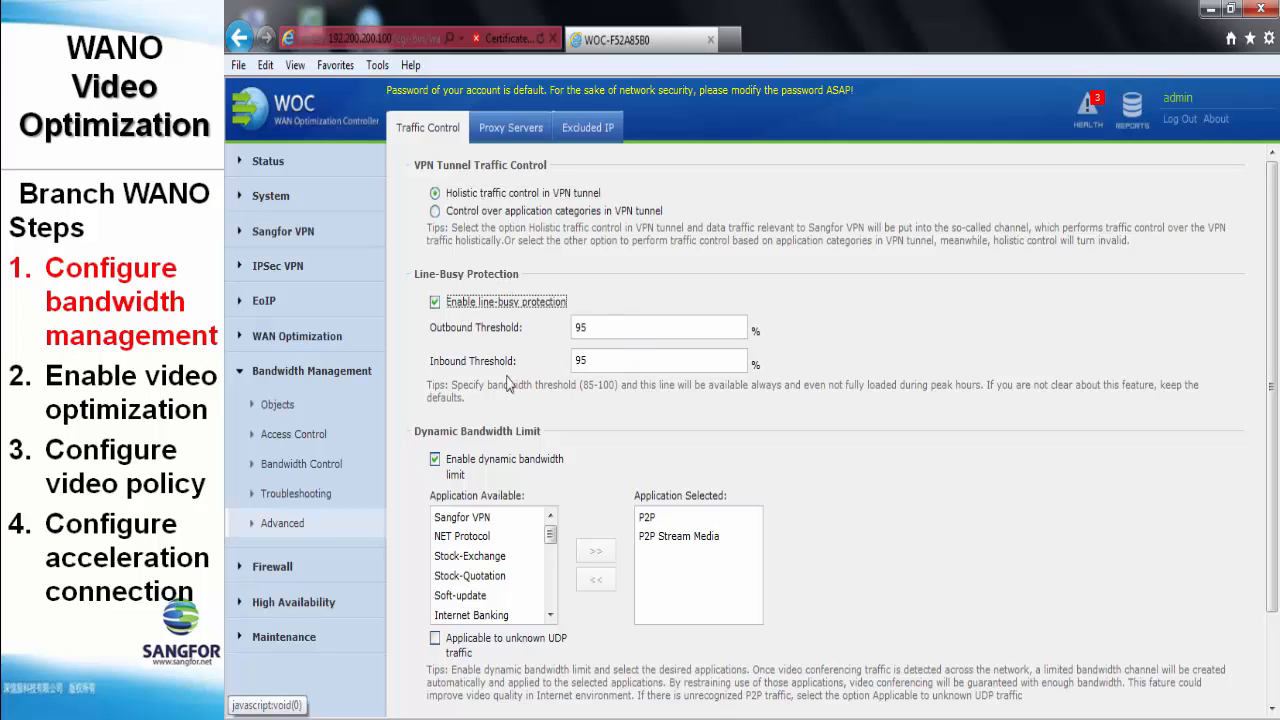
pyautogui.scroll(-2, 570, 327)
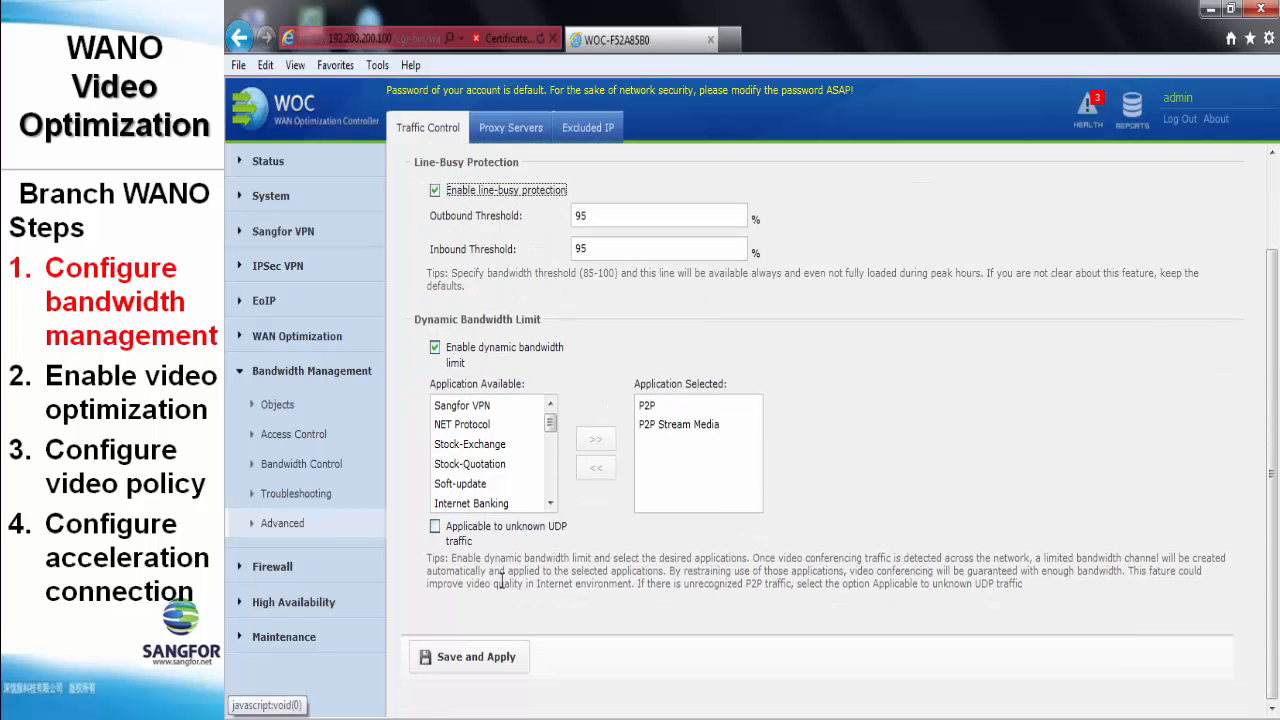
pyautogui.click(455, 668)
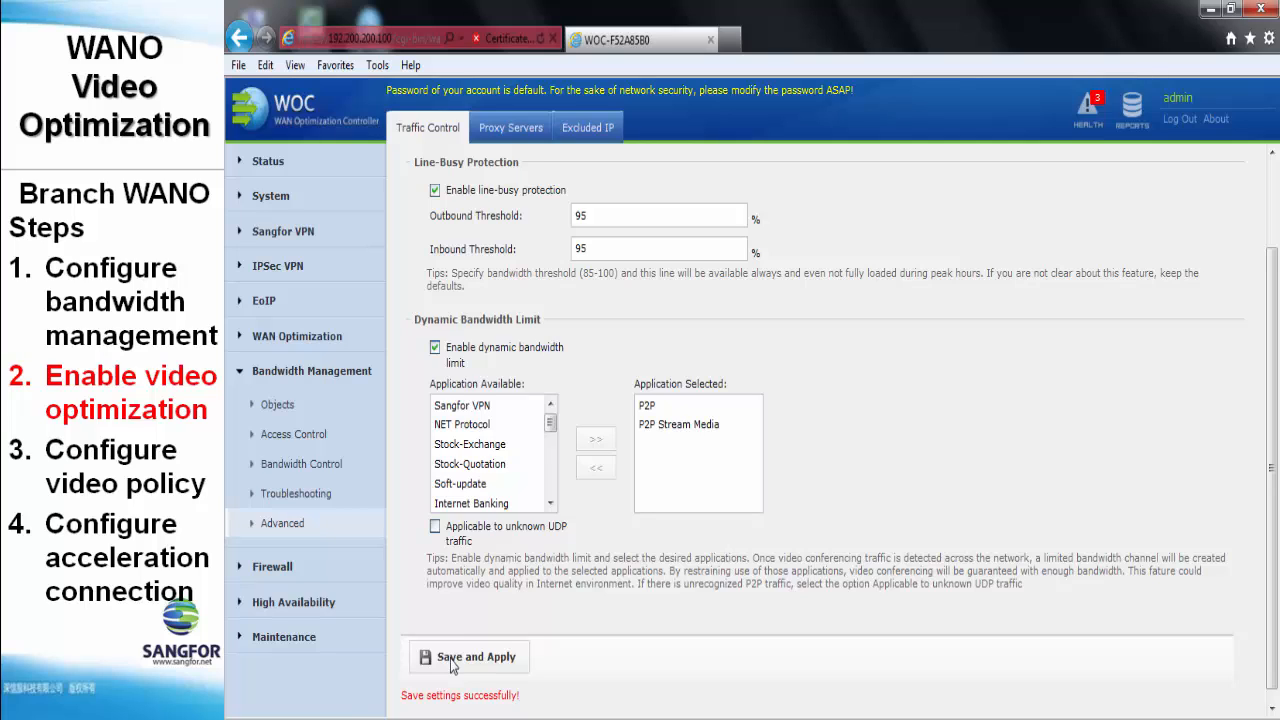
pyautogui.click(337, 340)
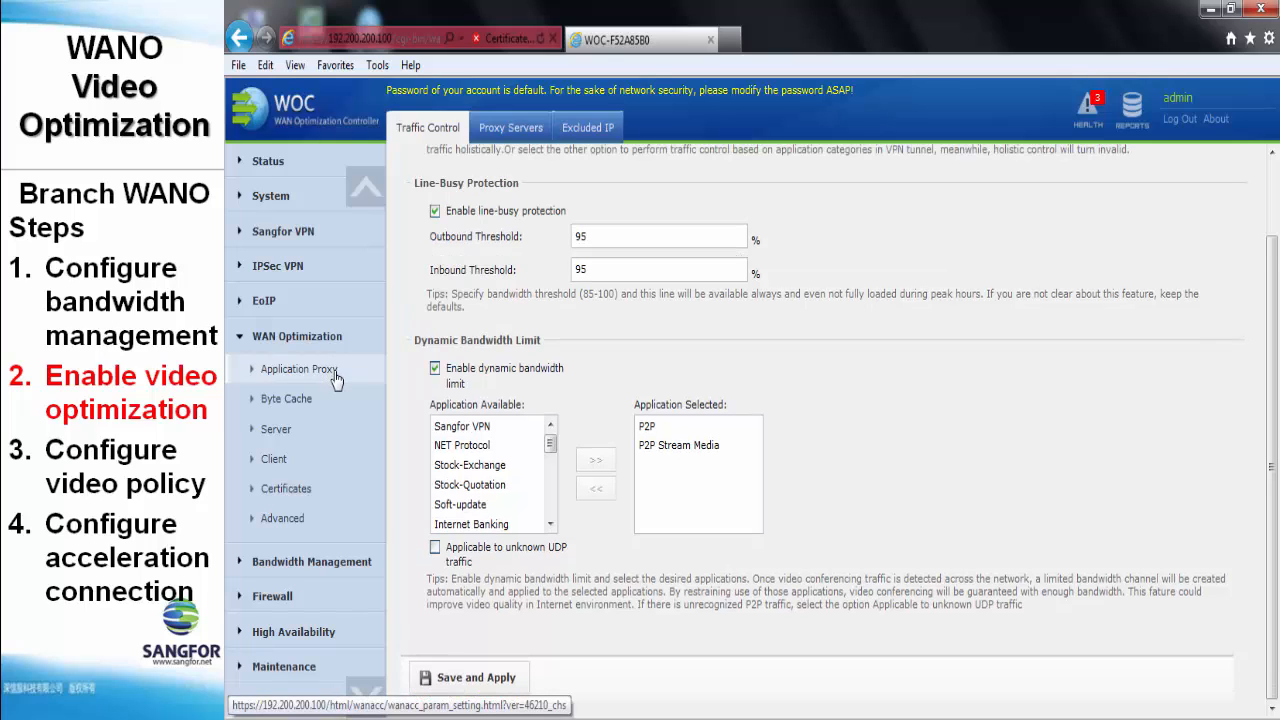
# - Enable video optimization under Application Proxy > Video Proxy and save and apply it
pyautogui.click(335, 372)
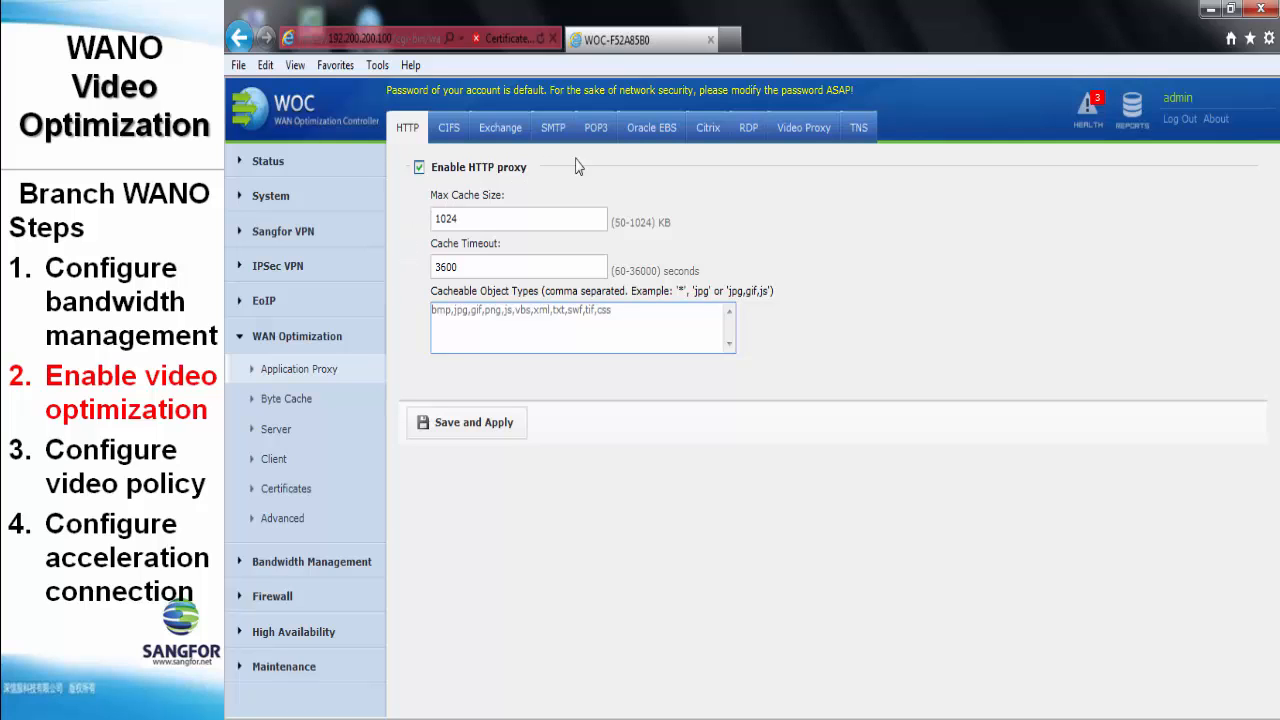
pyautogui.click(803, 131)
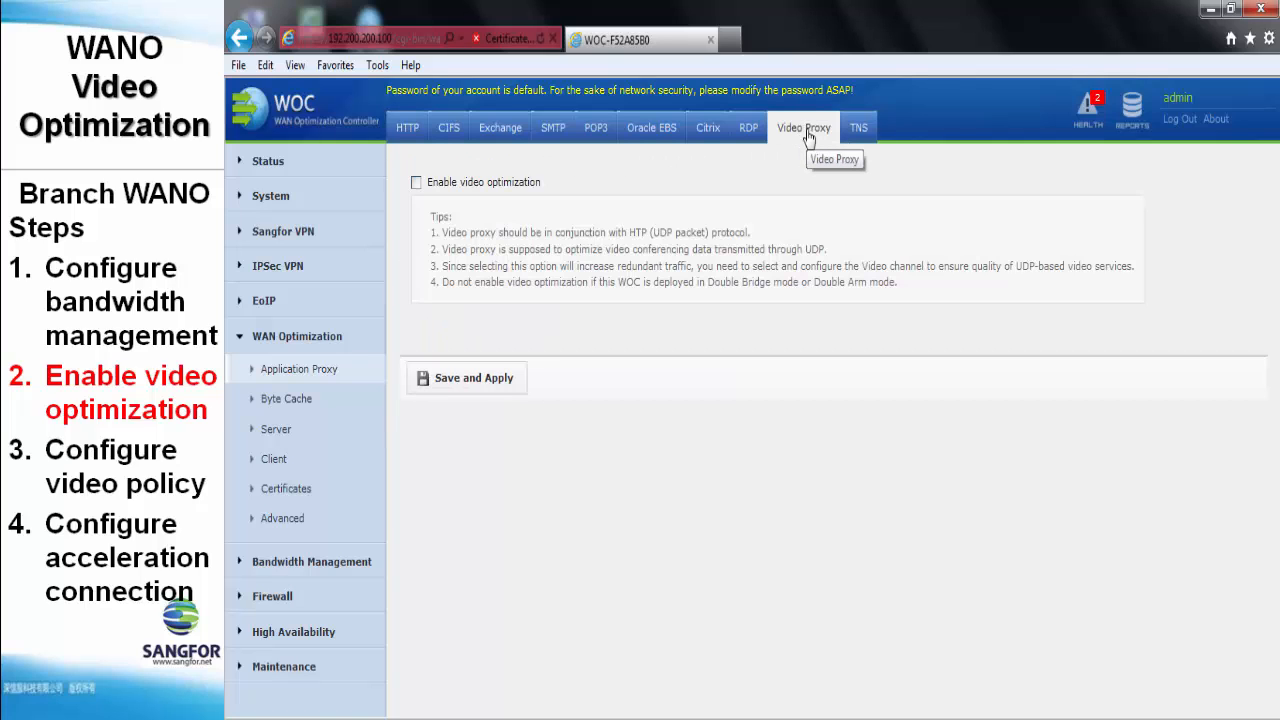
pyautogui.click(416, 183)
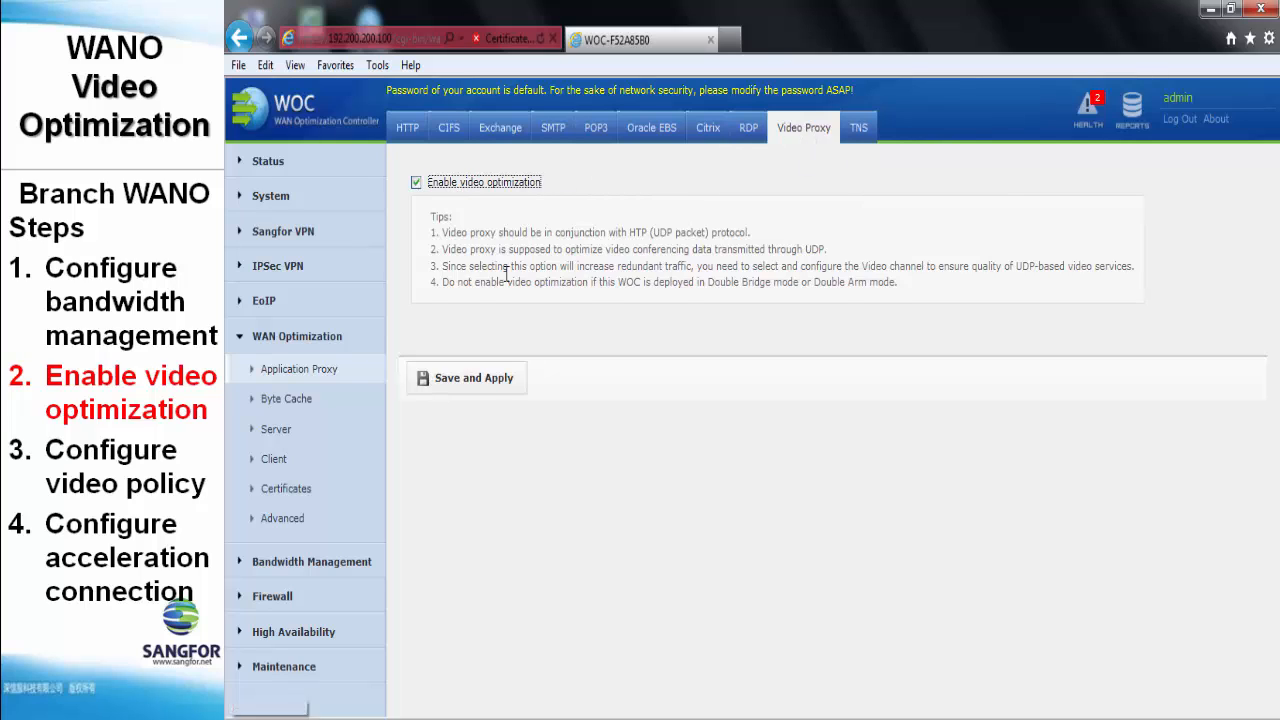
pyautogui.click(487, 385)
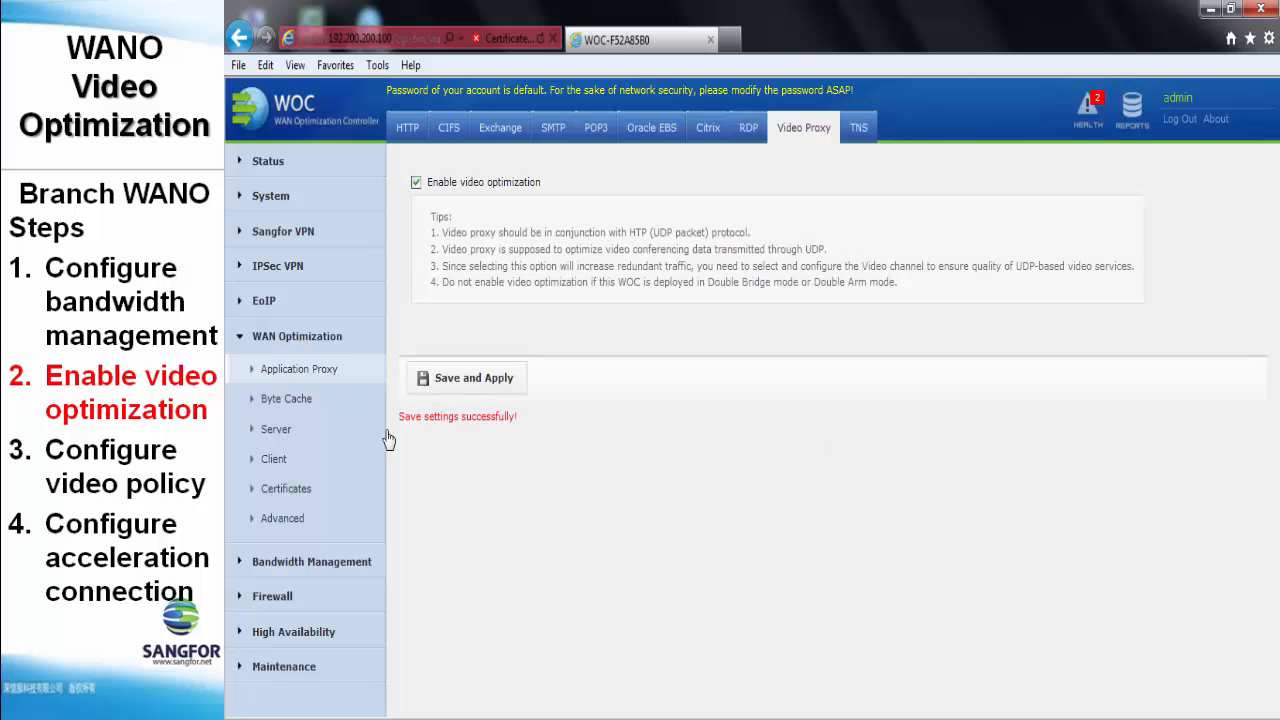
pyautogui.click(309, 437)
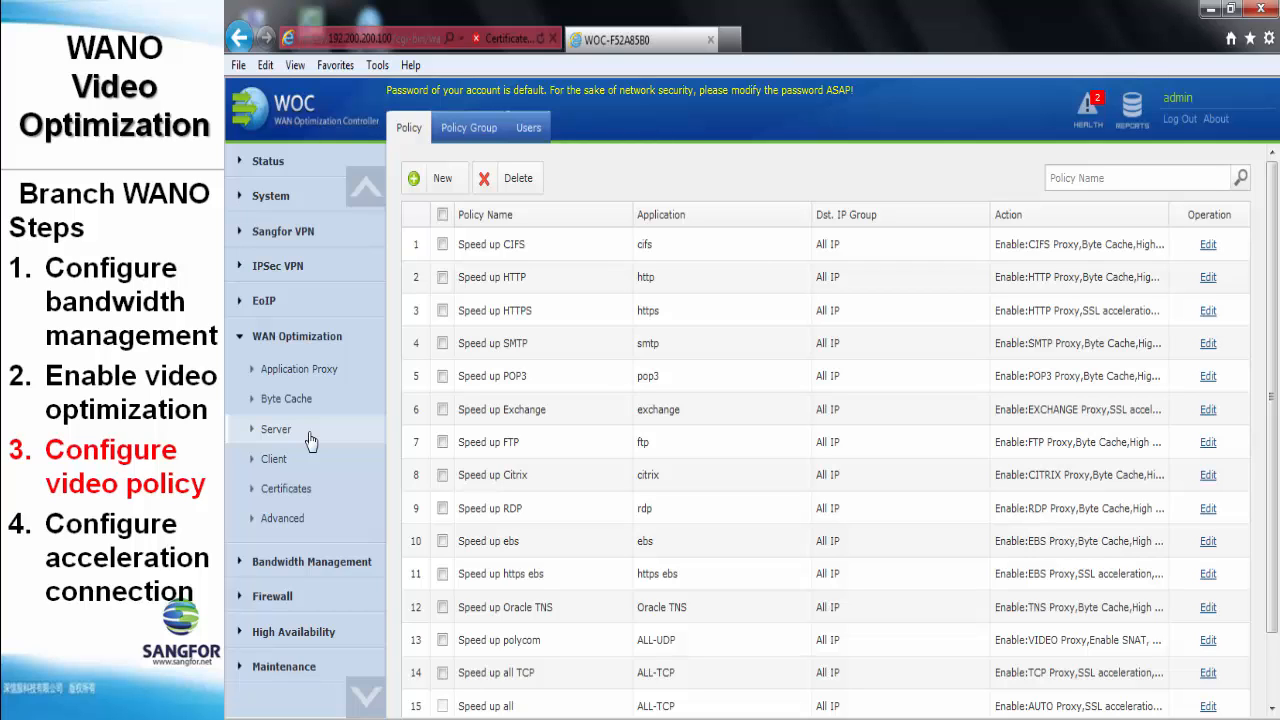
# - Start a new acceleration policy named net meeting targeting All IP destinations
pyautogui.click(440, 178)
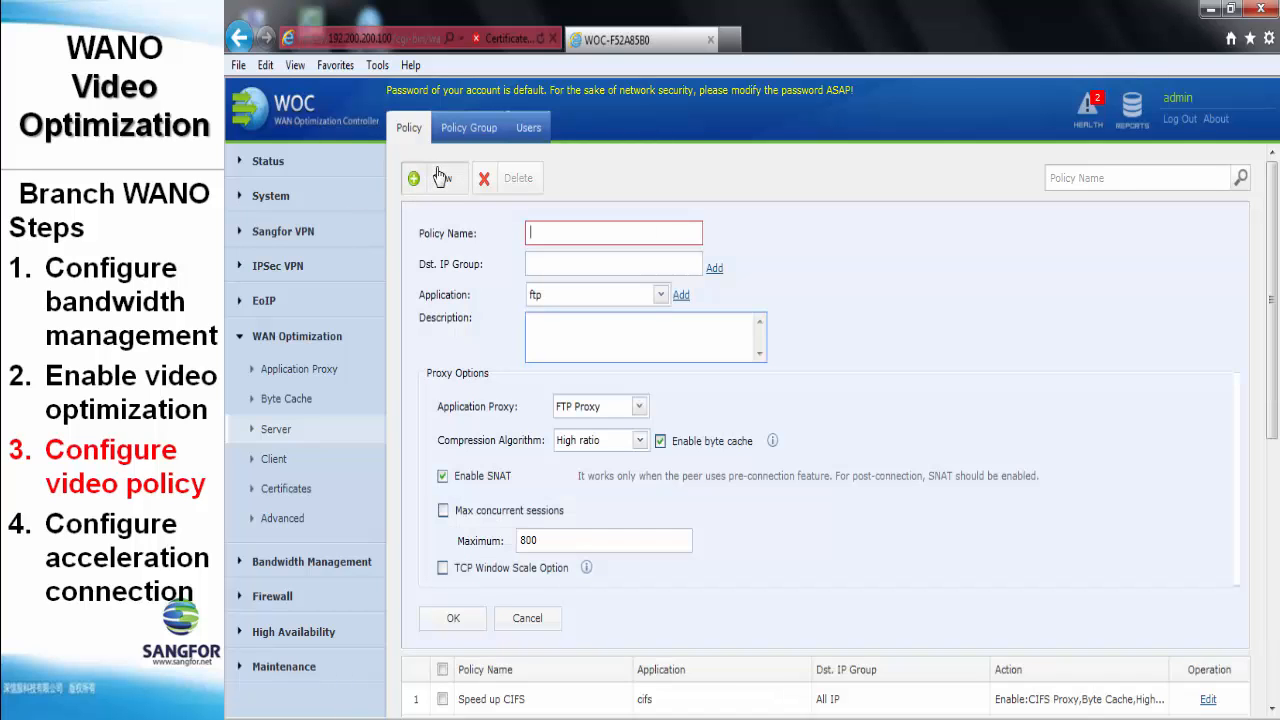
pyautogui.write('net meeting')
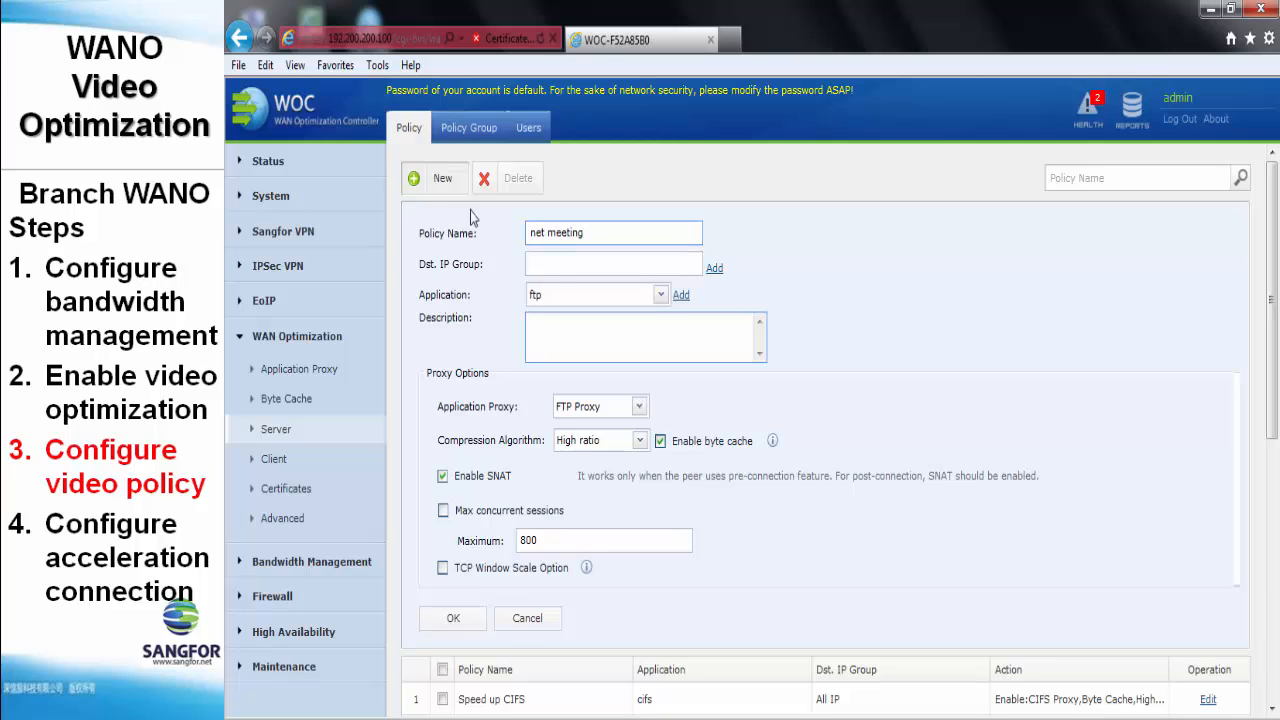
pyautogui.click(566, 266)
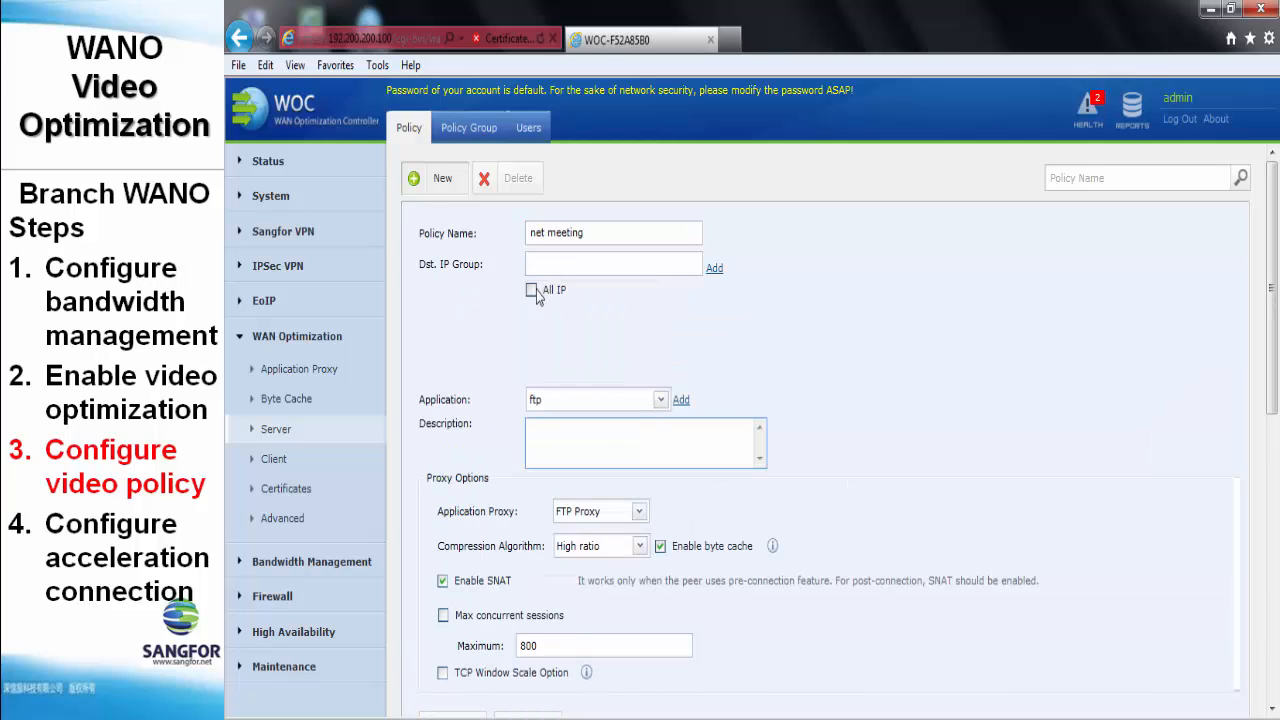
pyautogui.click(531, 290)
# - Set the policy application to ALL-UDP, enable the 800 concurrent-session limit, and save
pyautogui.click(552, 400)
pyautogui.scroll(-2, 577, 460)
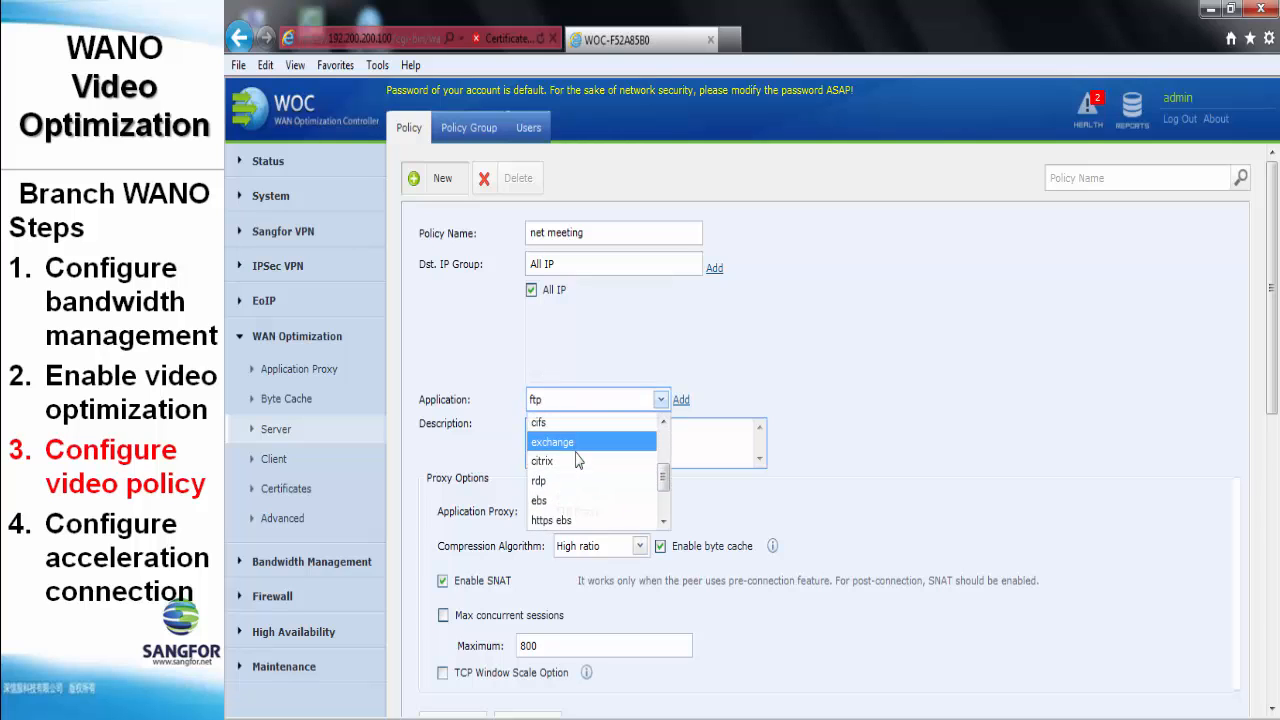
pyautogui.scroll(-1, 577, 460)
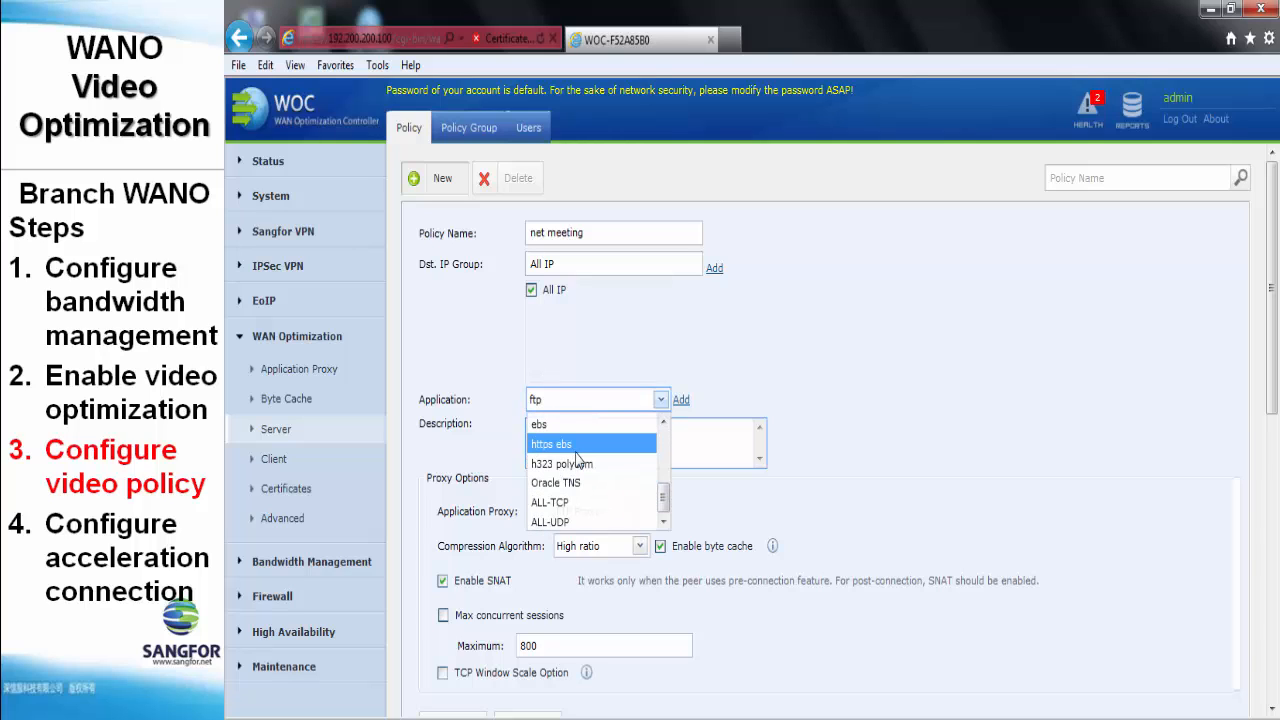
pyautogui.click(578, 522)
pyautogui.scroll(-3, 555, 450)
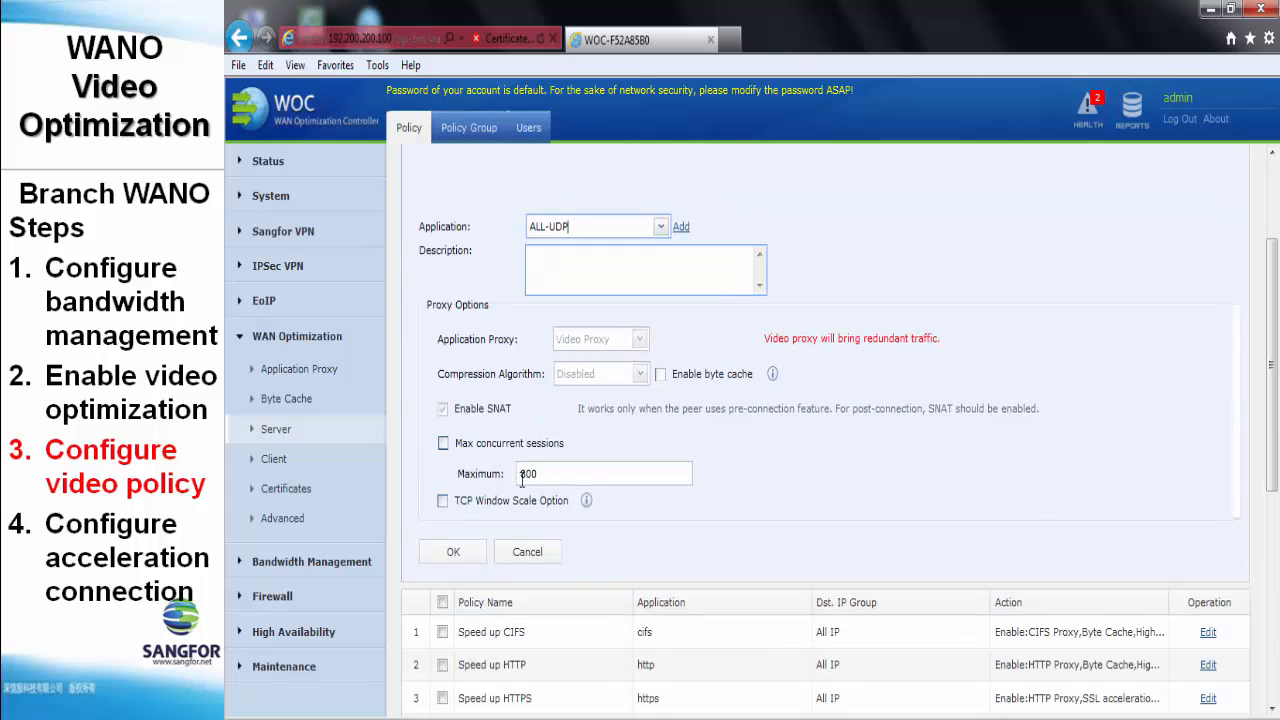
pyautogui.click(443, 443)
pyautogui.scroll(-2, 575, 463)
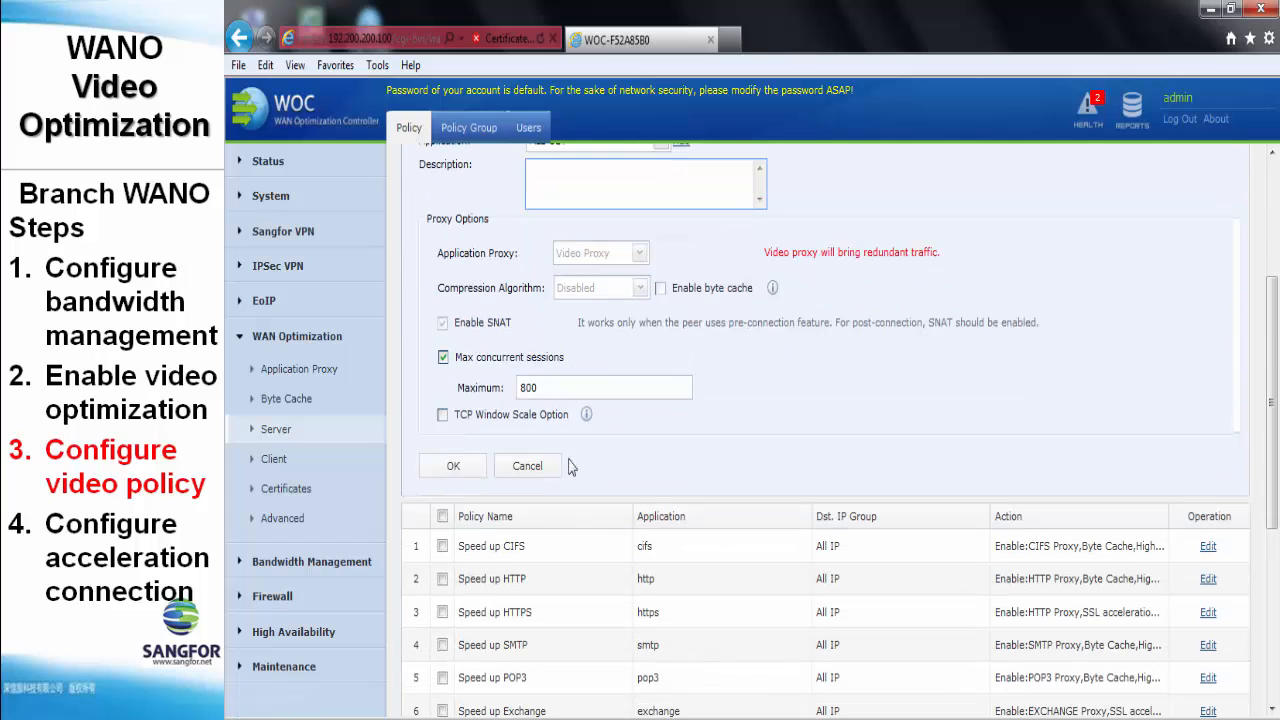
pyautogui.click(455, 468)
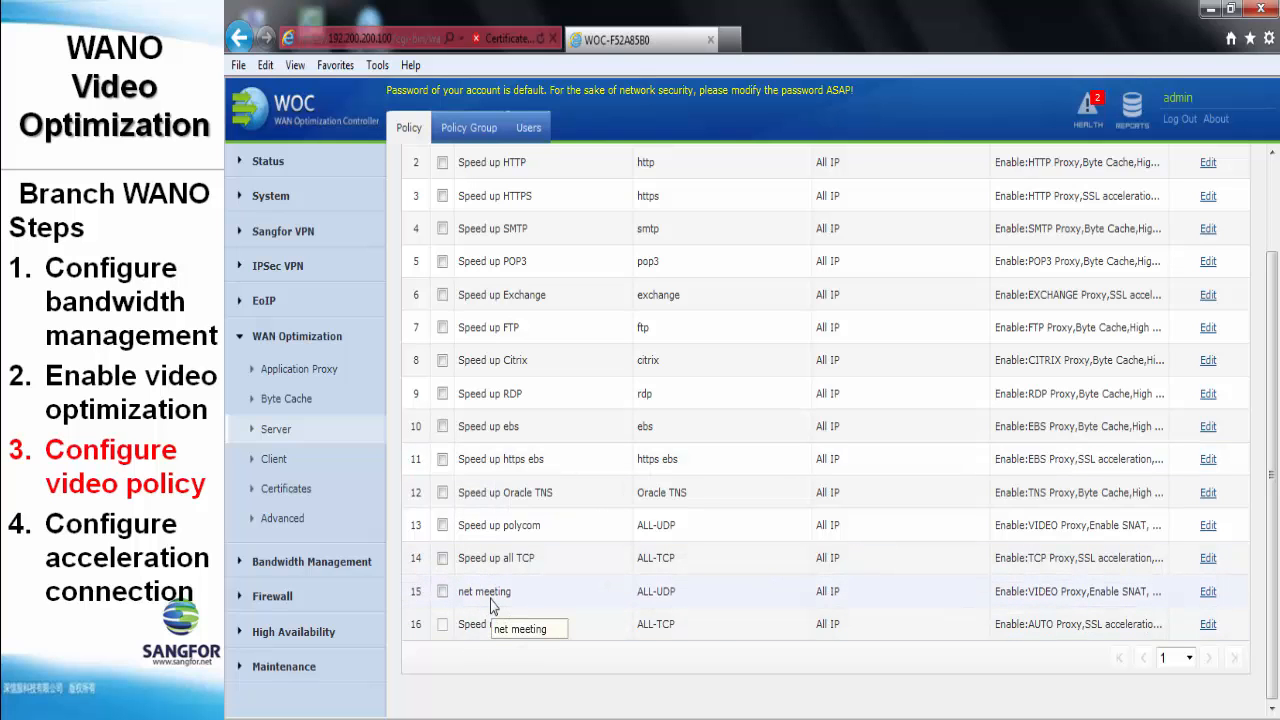
pyautogui.scroll(2, 491, 606)
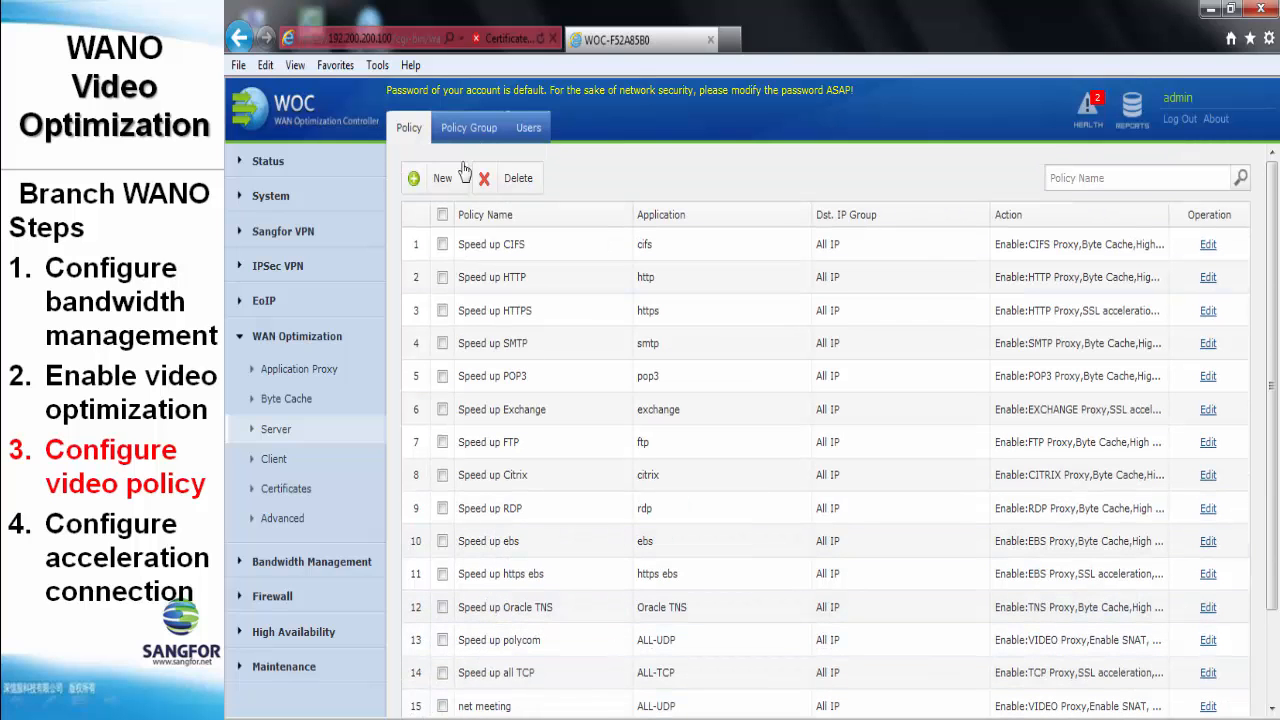
# - Start a new policy group named 'net meeting'
pyautogui.click(466, 130)
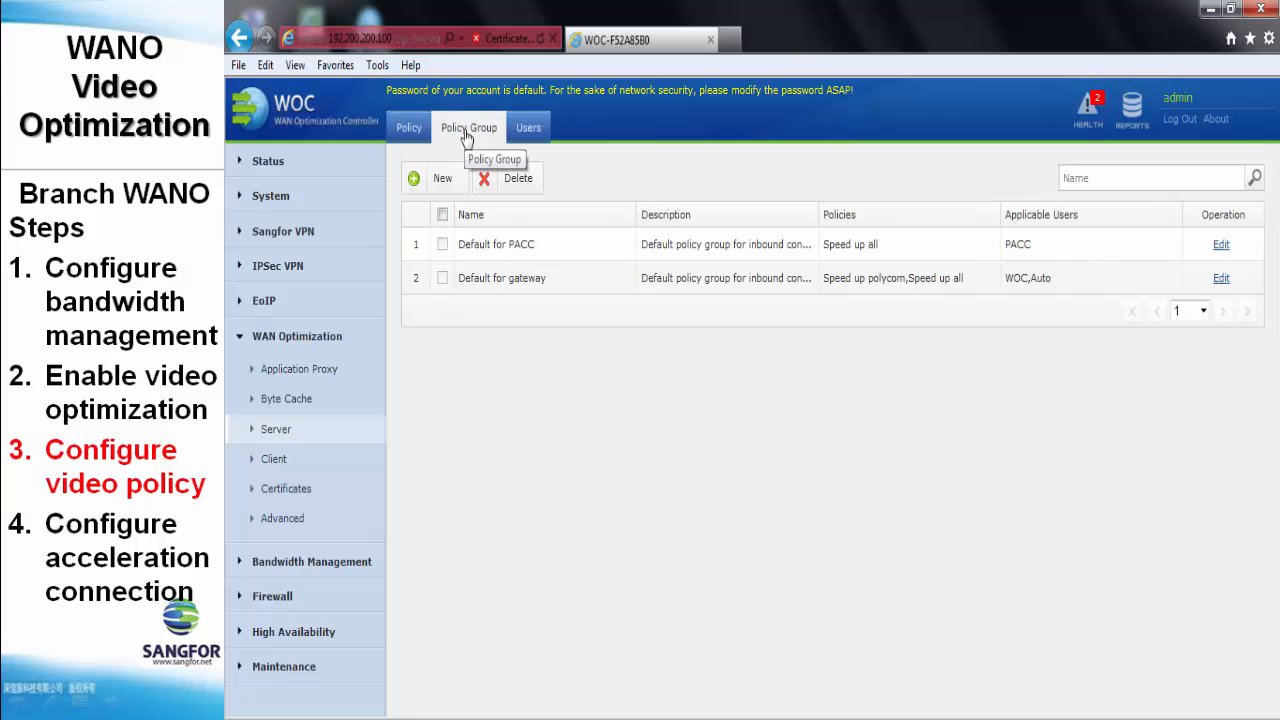
pyautogui.click(447, 179)
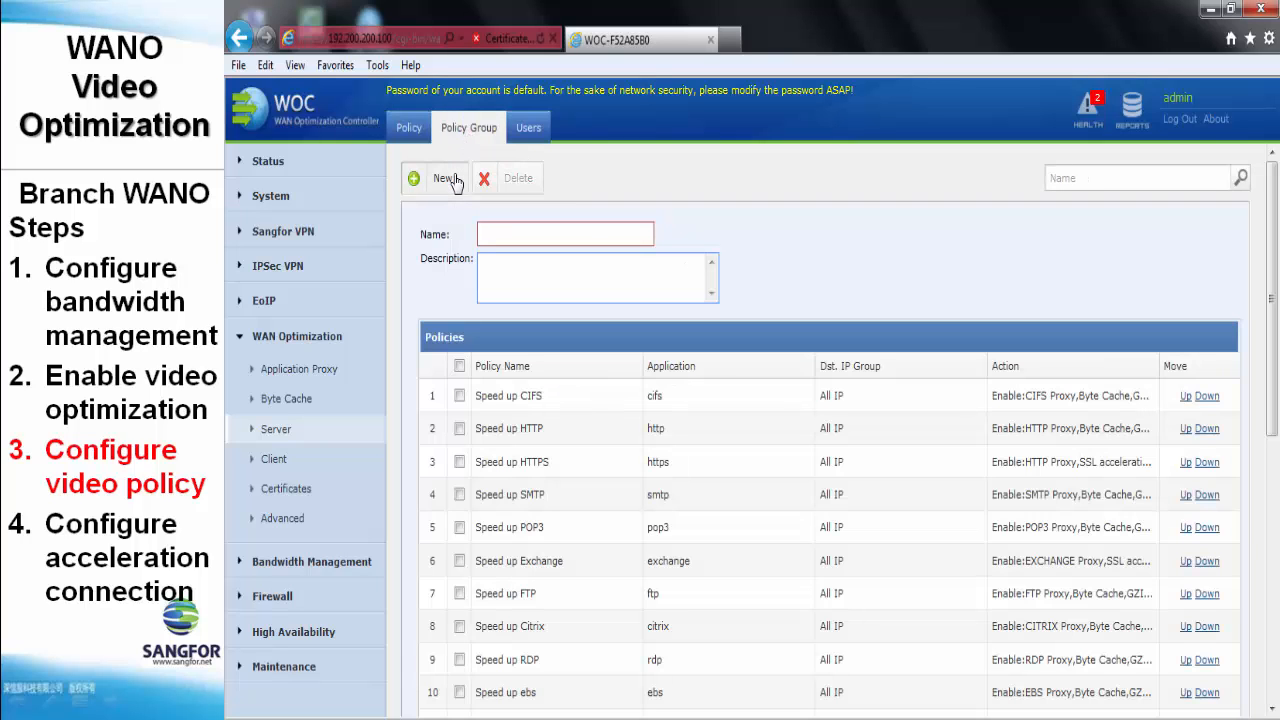
pyautogui.write('net ')
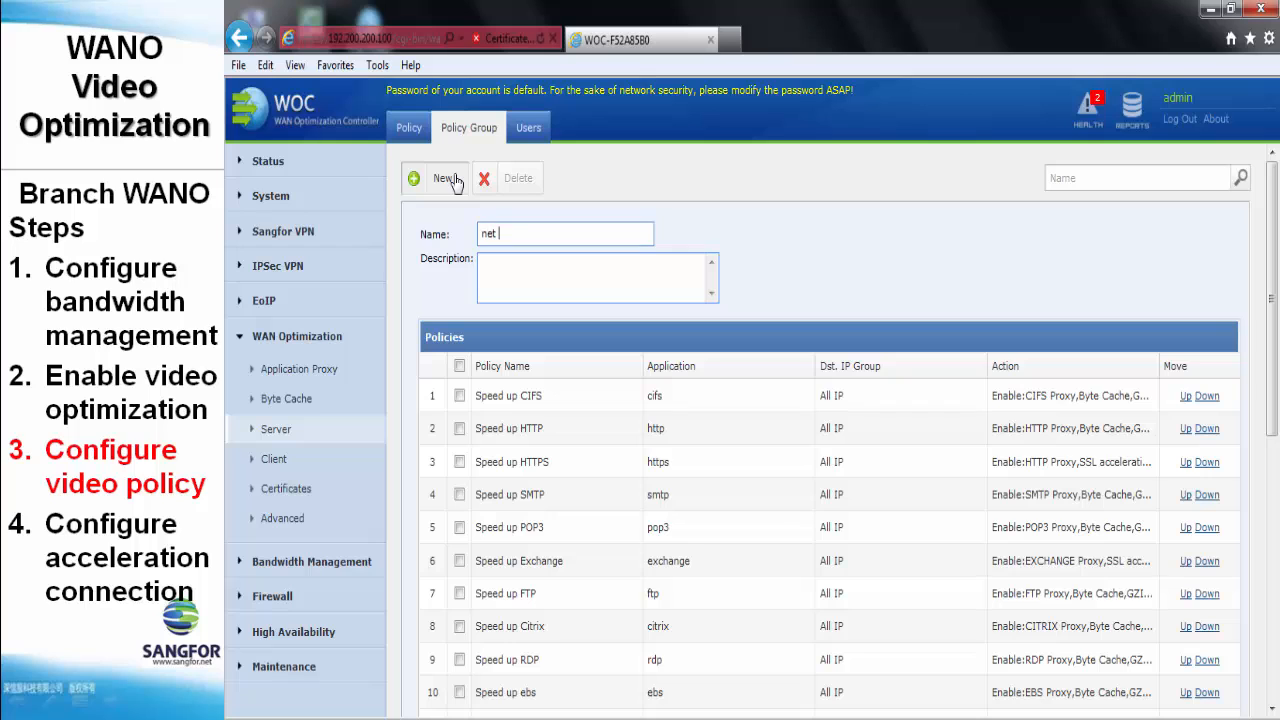
pyautogui.write('meeting')
pyautogui.scroll(-5, 443, 285)
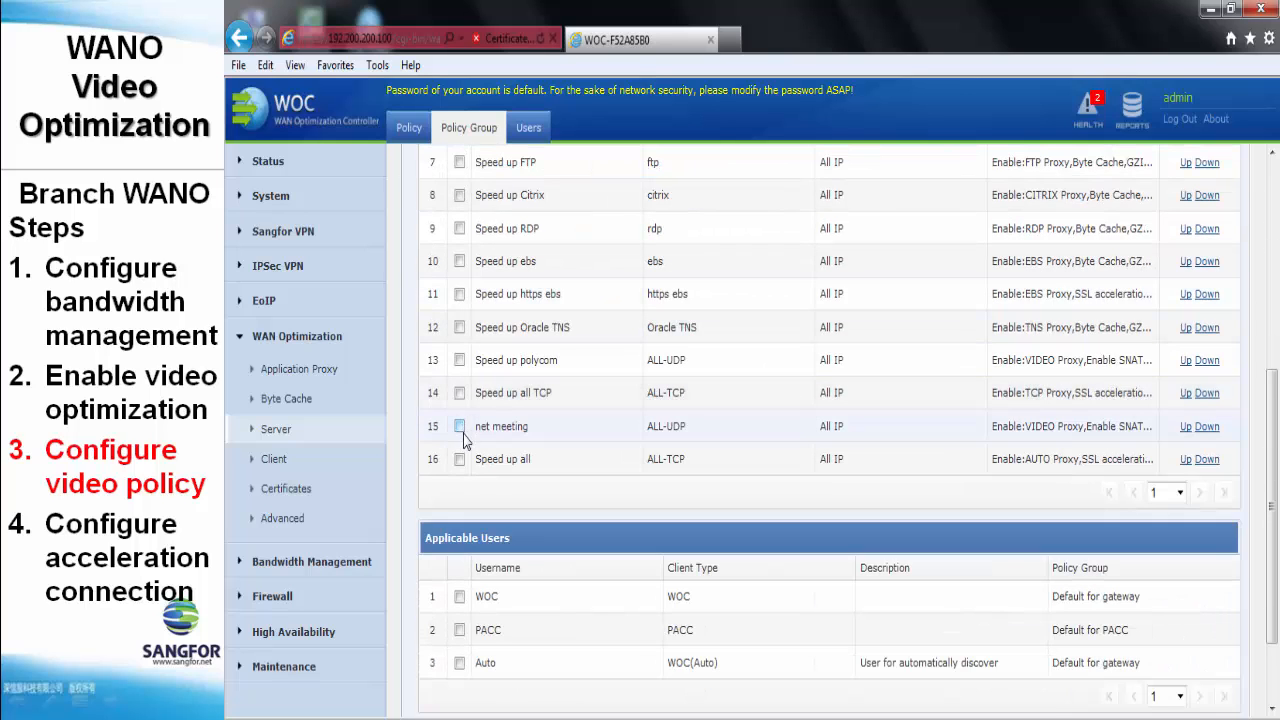
# - Add the net meeting policy and the WOC user to the group, save, and check the Users list
pyautogui.click(459, 427)
pyautogui.scroll(-2, 529, 481)
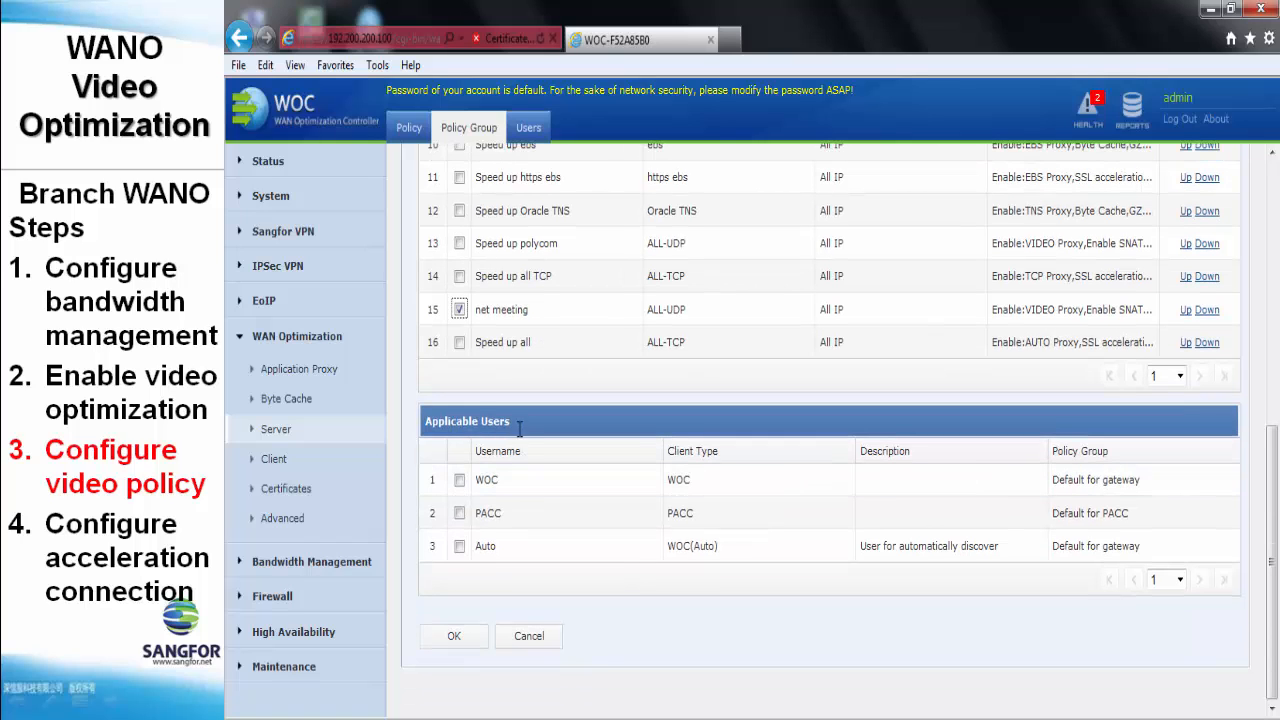
pyautogui.click(459, 480)
pyautogui.click(470, 640)
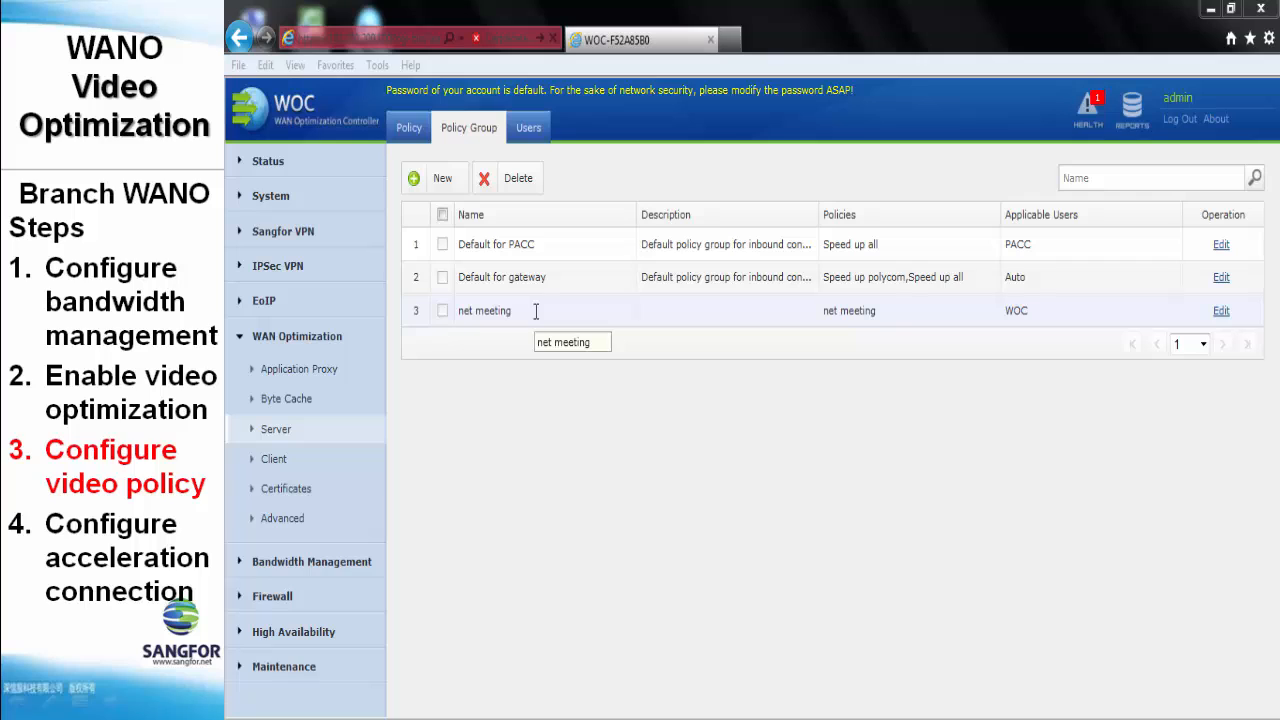
pyautogui.click(529, 131)
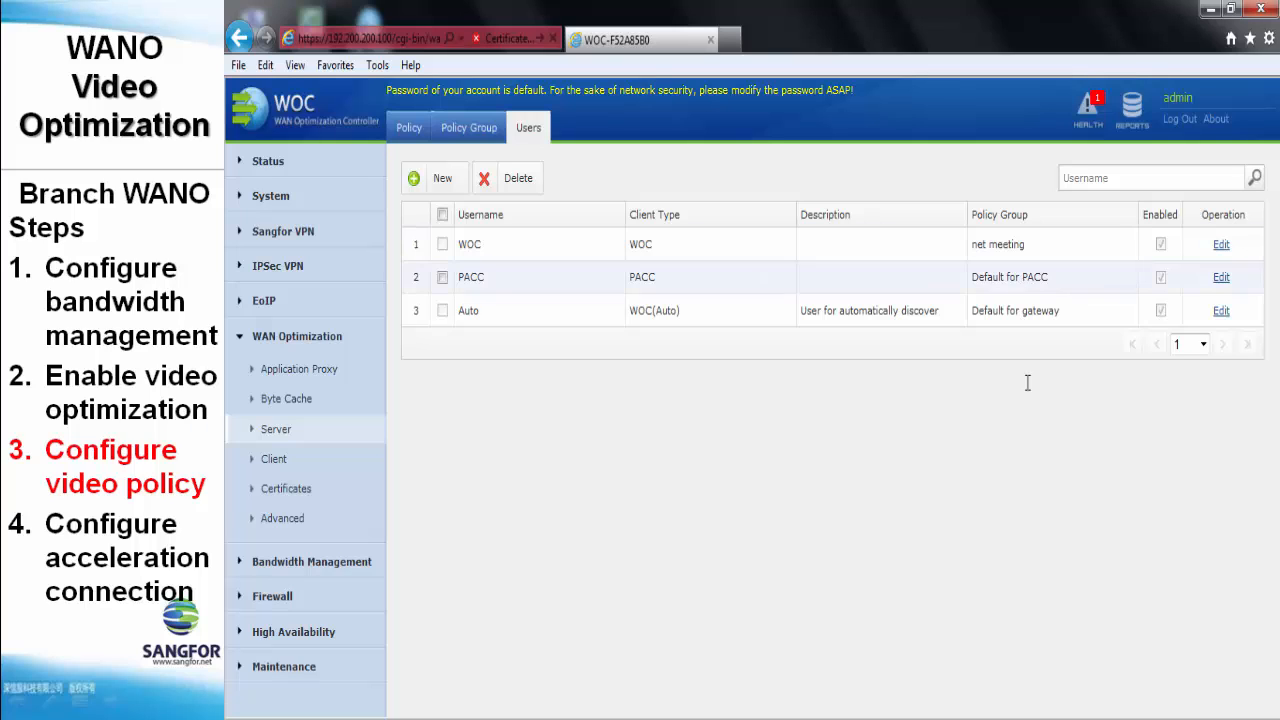
pyautogui.click(358, 468)
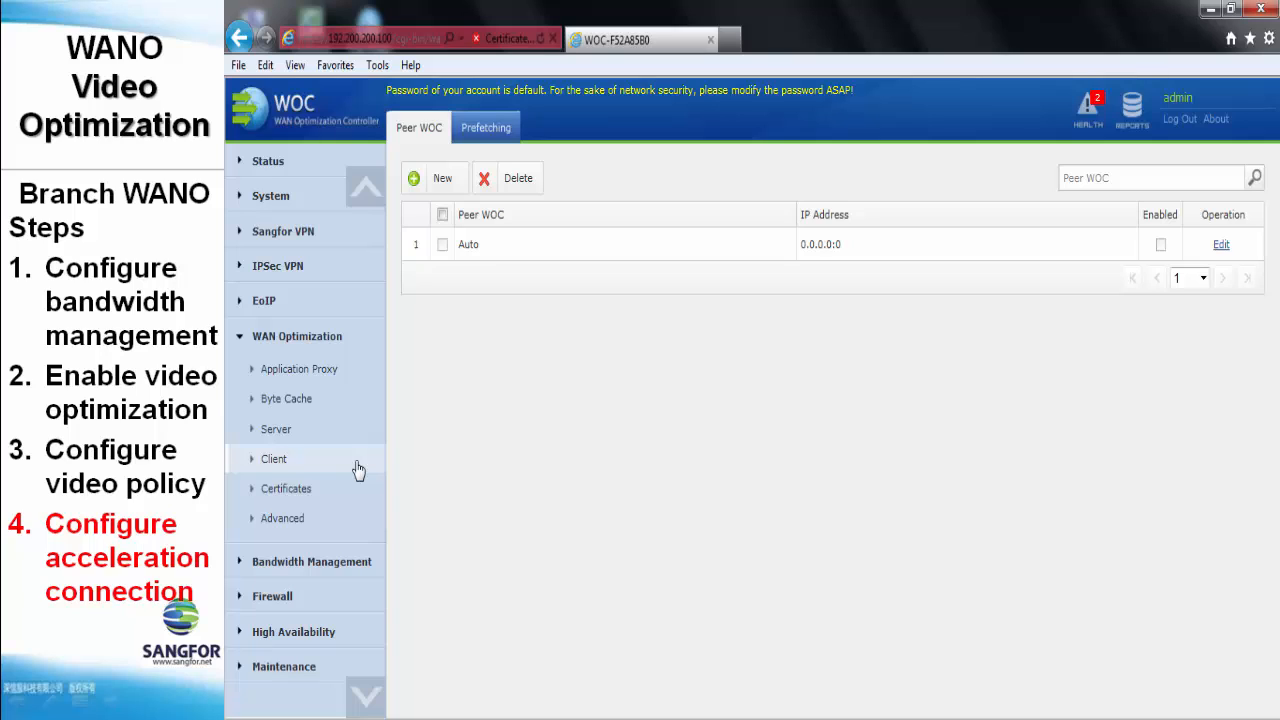
# - Create a peer WOC named 'test', enter its username and password, and select HTP(UDP packet) protocol
pyautogui.click(443, 182)
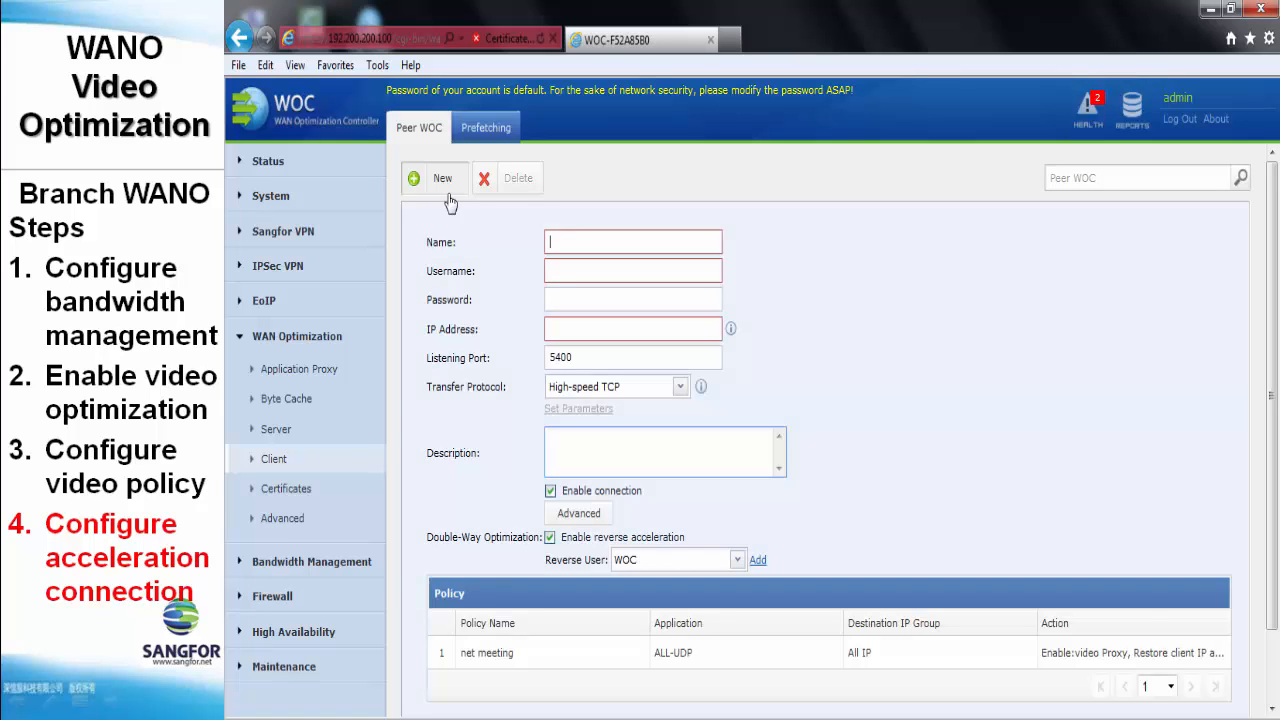
pyautogui.write('test')
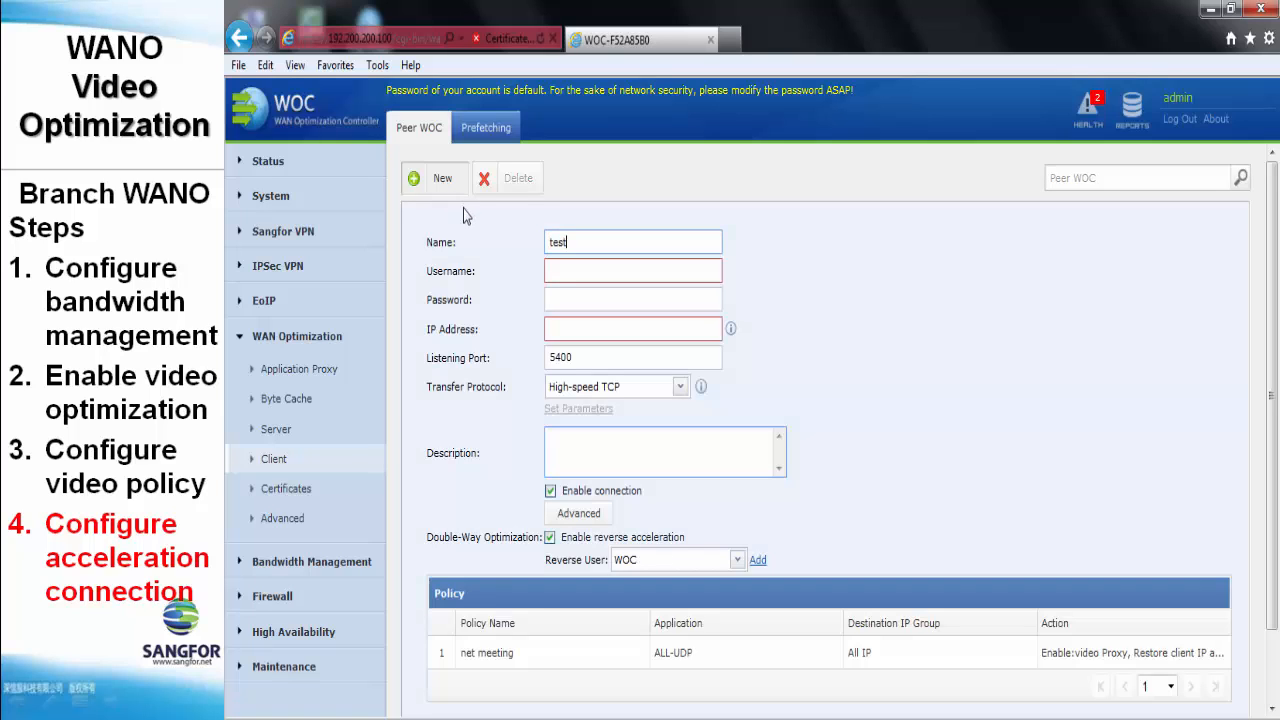
pyautogui.click(554, 271)
pyautogui.write('test')
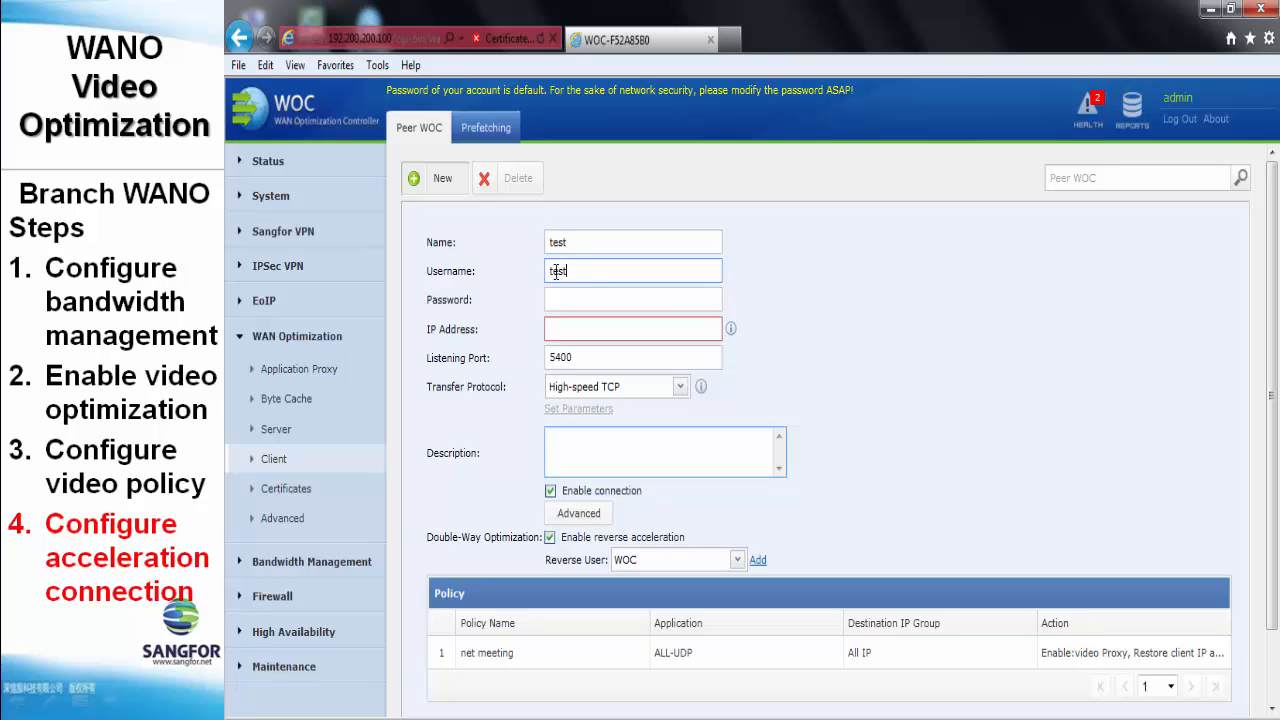
pyautogui.click(558, 299)
pyautogui.write('test')
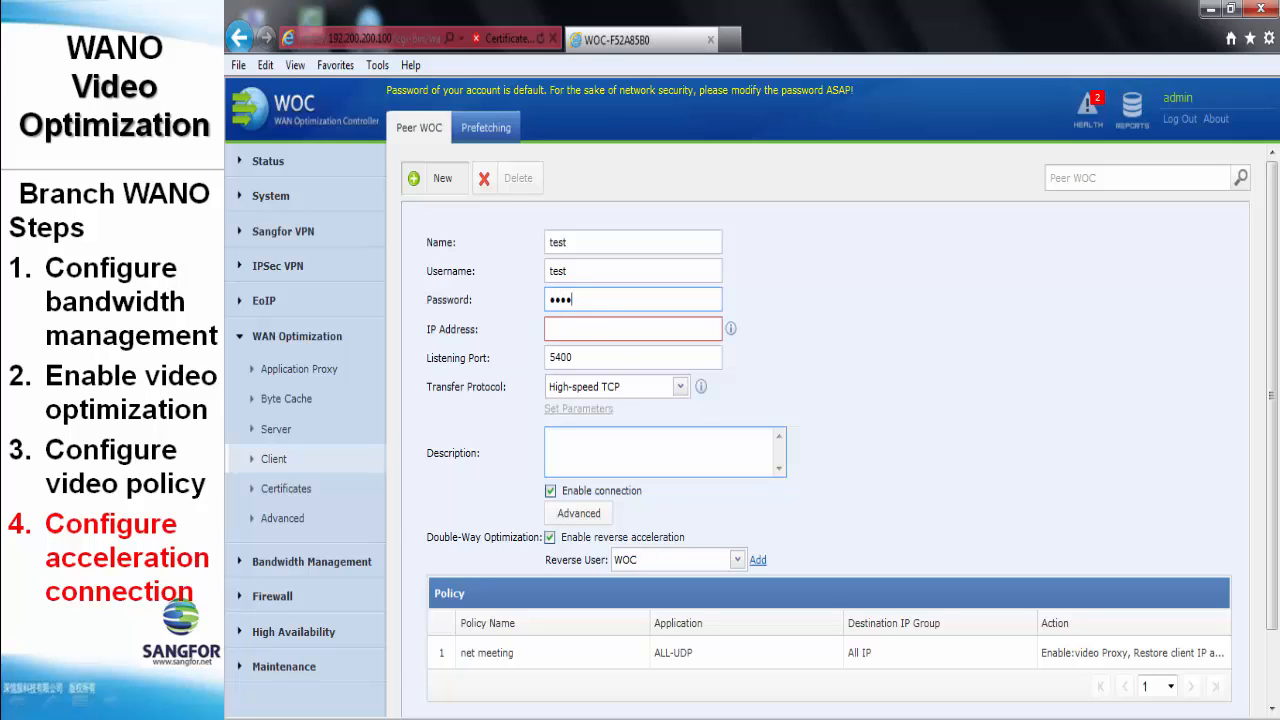
pyautogui.click(597, 390)
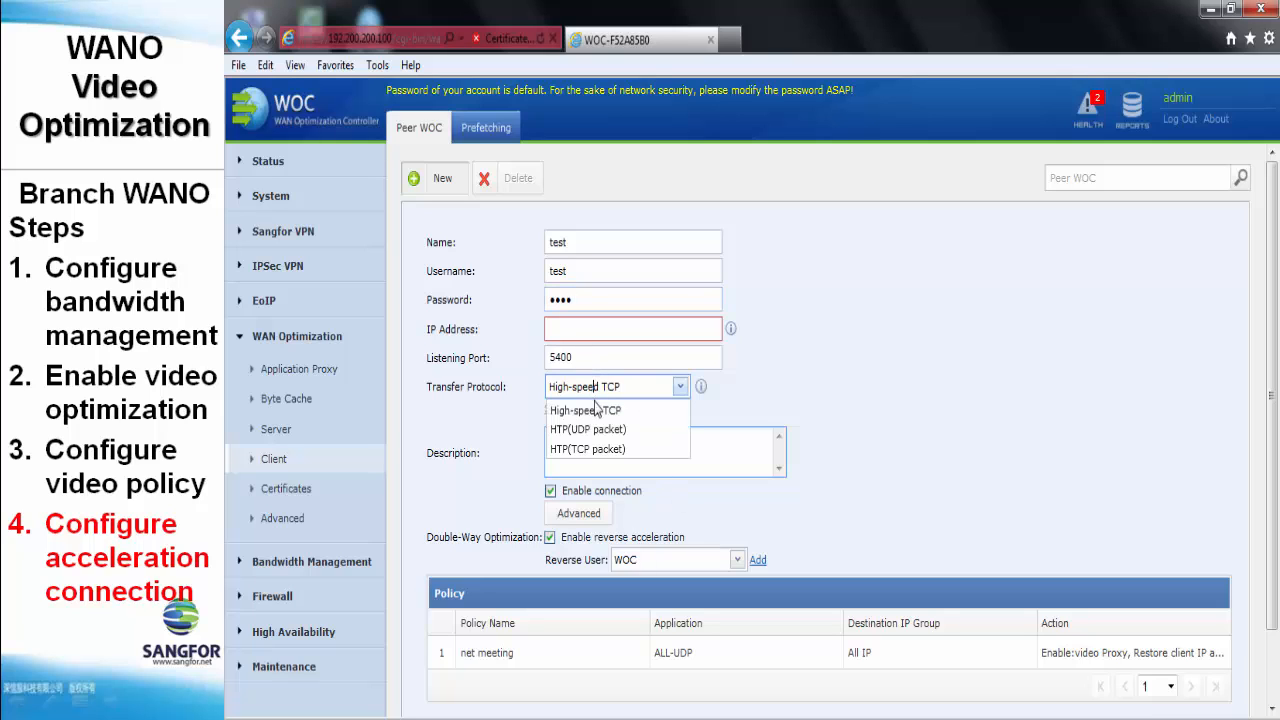
pyautogui.click(600, 429)
pyautogui.moveTo(731, 330)
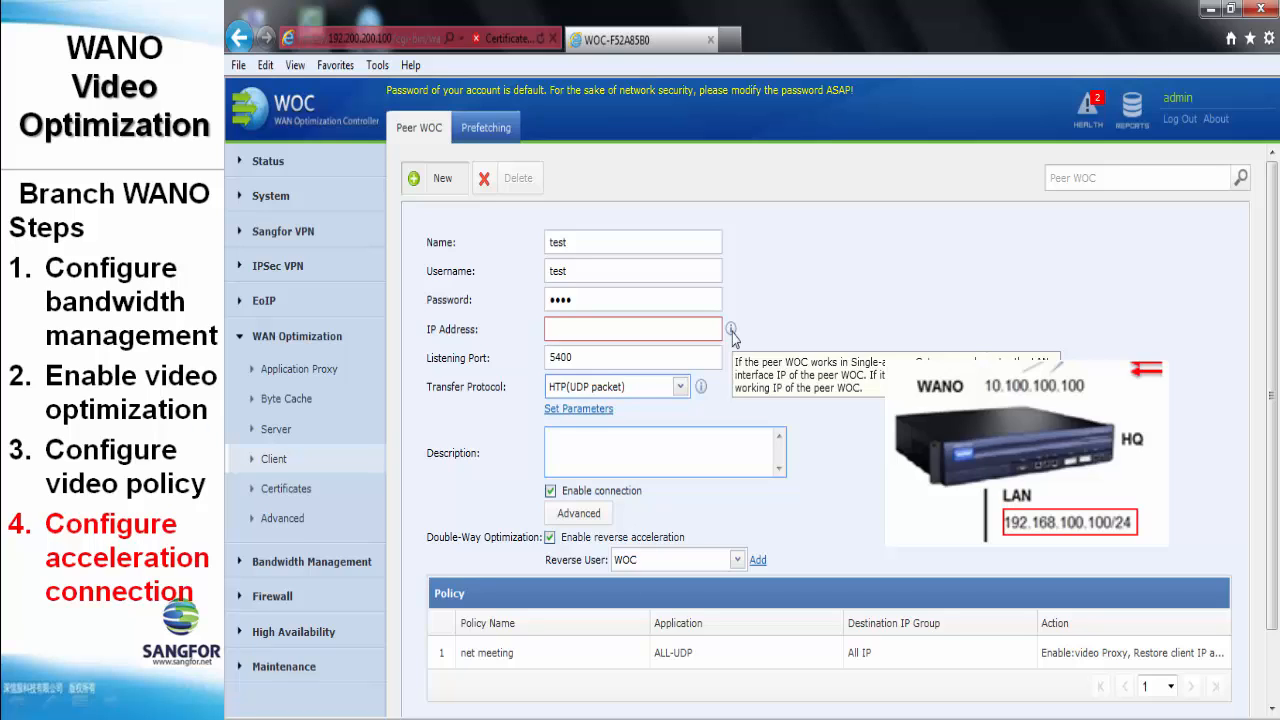
# - Set the peer IP to 192.168.100.100, keep WOC as reverse user, and submit the peer
pyautogui.click(688, 329)
pyautogui.write('192')
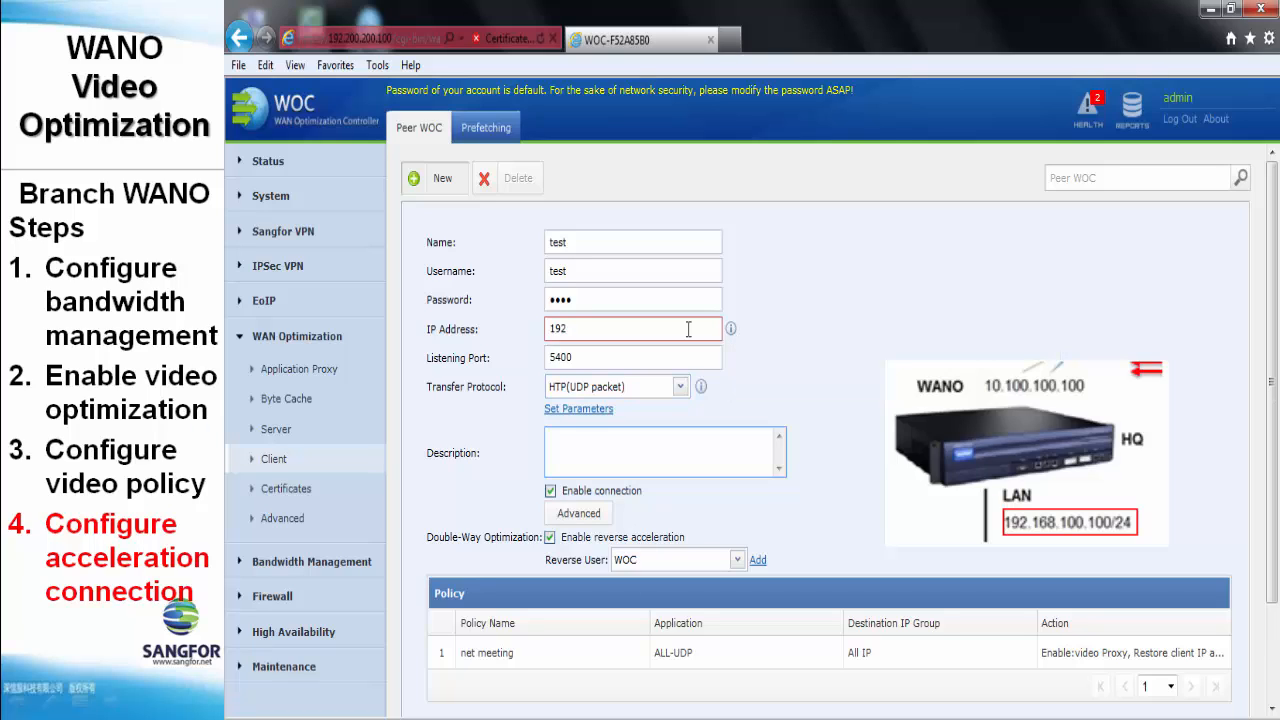
pyautogui.write('.168.100.100')
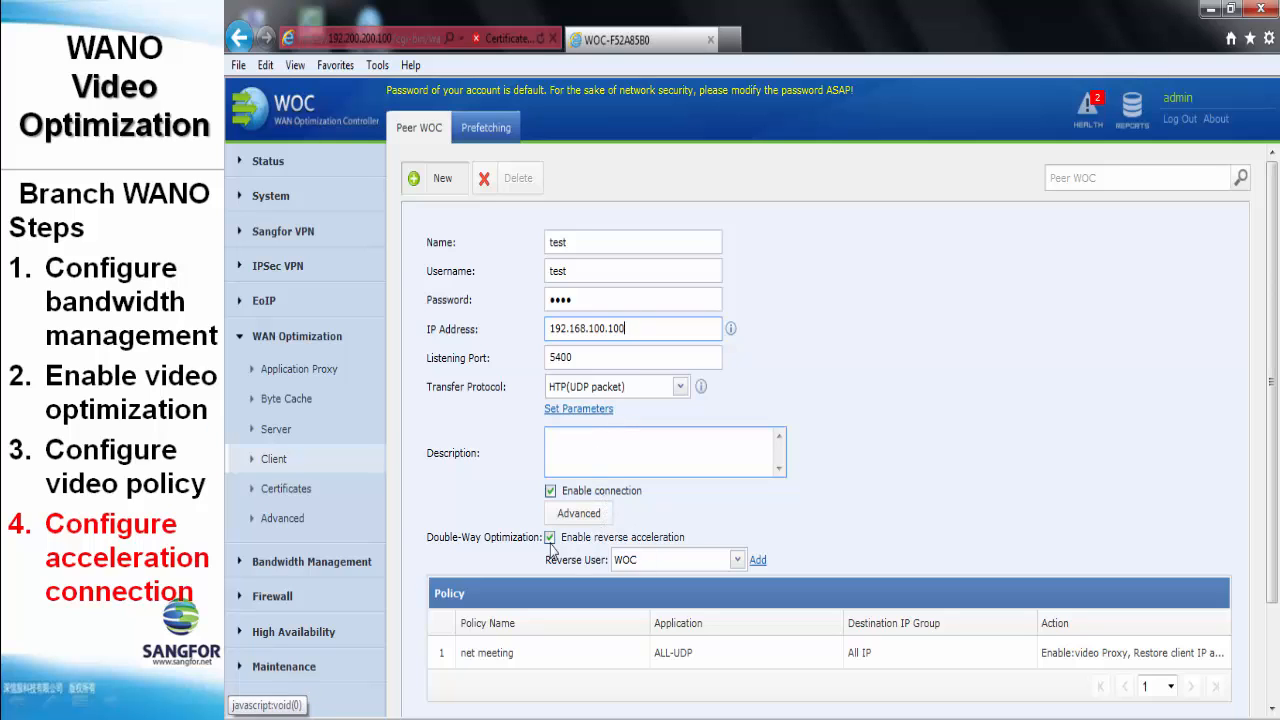
pyautogui.click(643, 558)
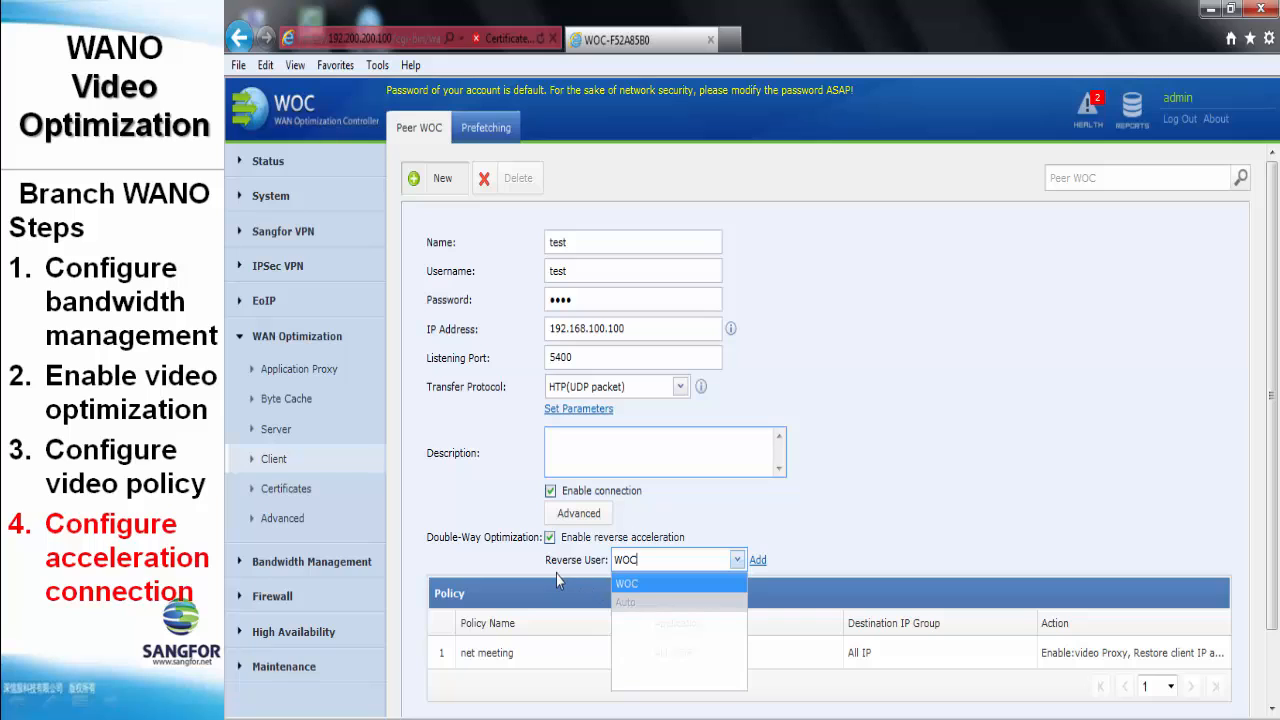
pyautogui.click(642, 583)
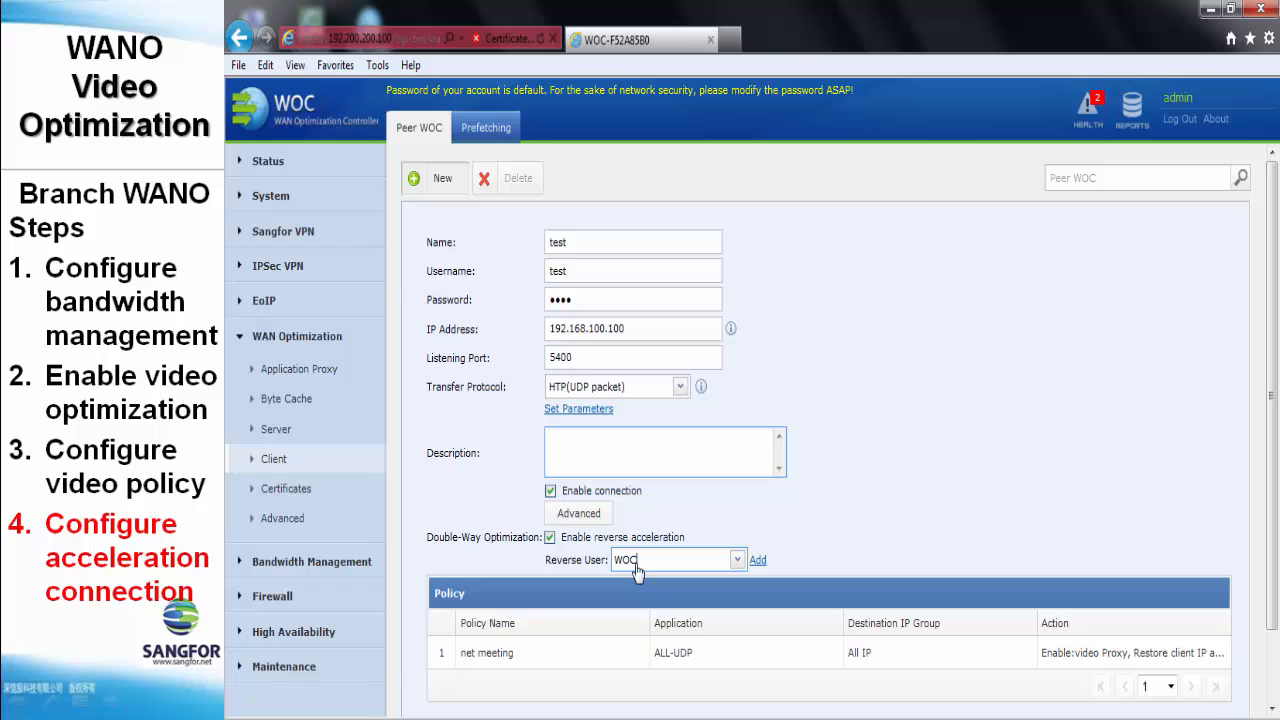
pyautogui.scroll(-1, 559, 590)
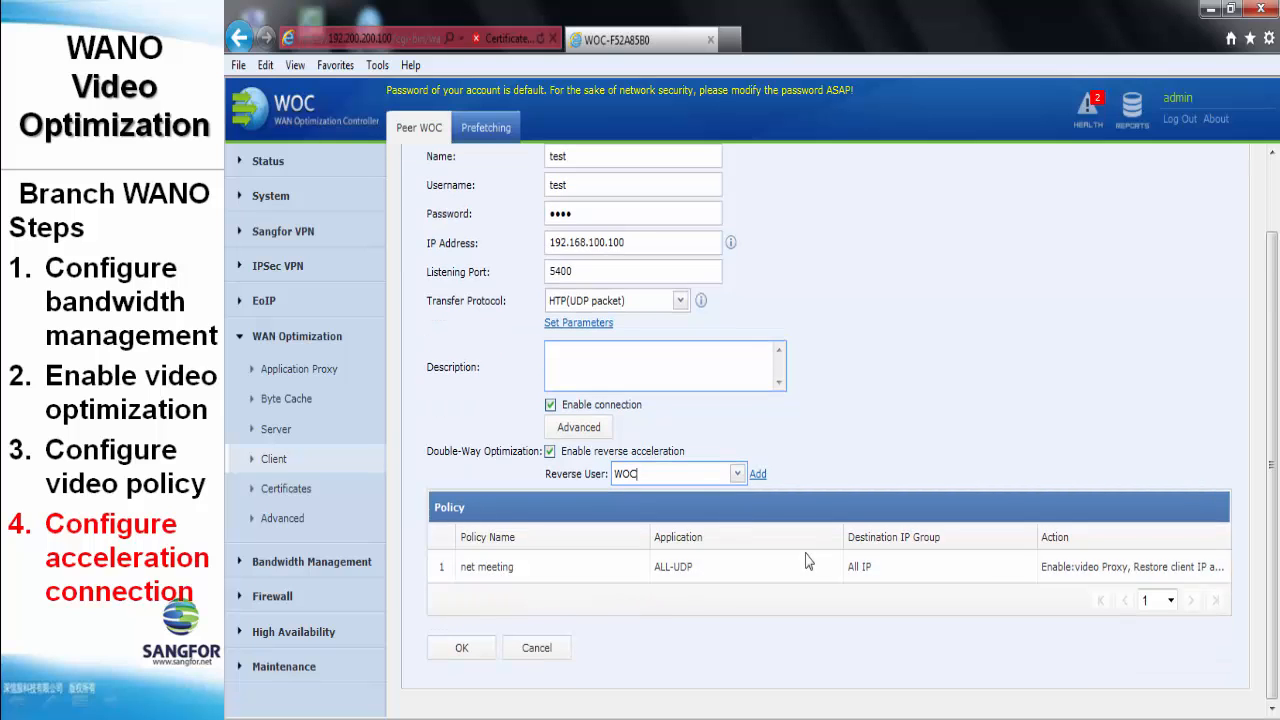
pyautogui.click(463, 652)
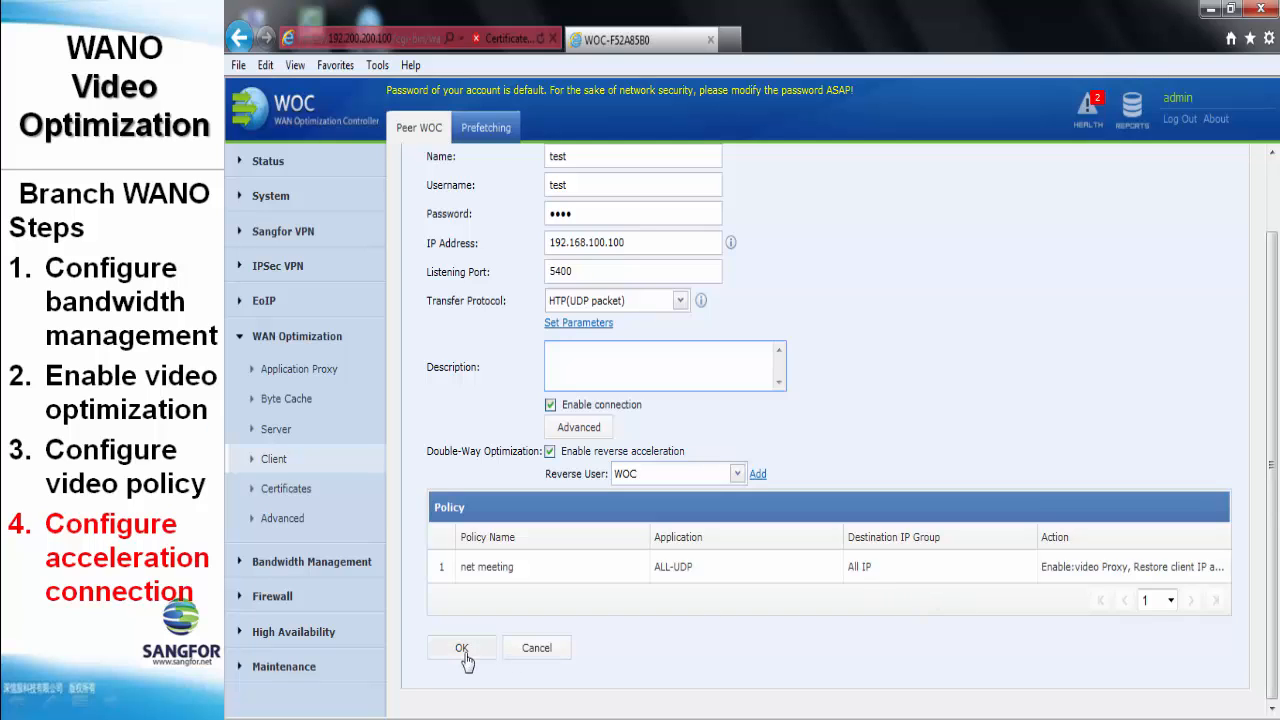